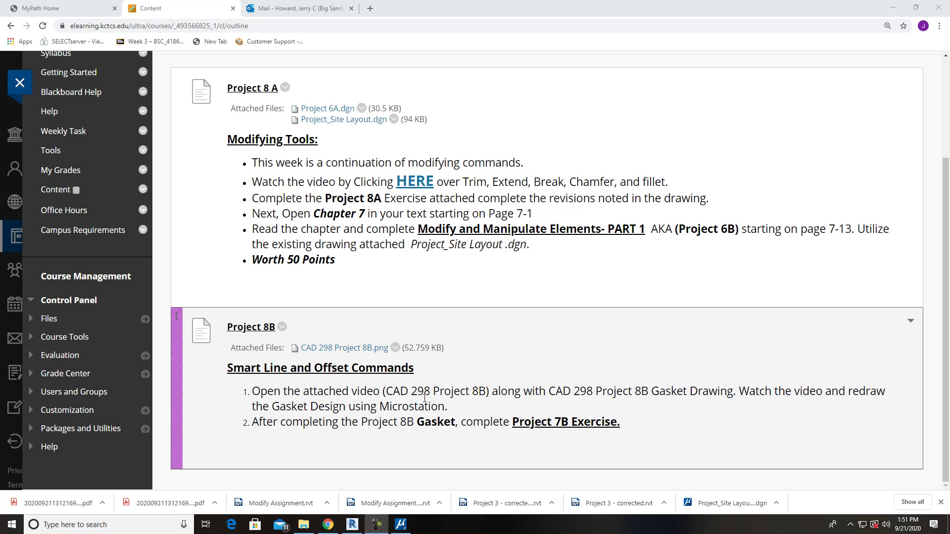
# - Open the CAD 298 Project 8B.png gasket drawing attachment in a smaller browser window
pyautogui.click(357, 348)
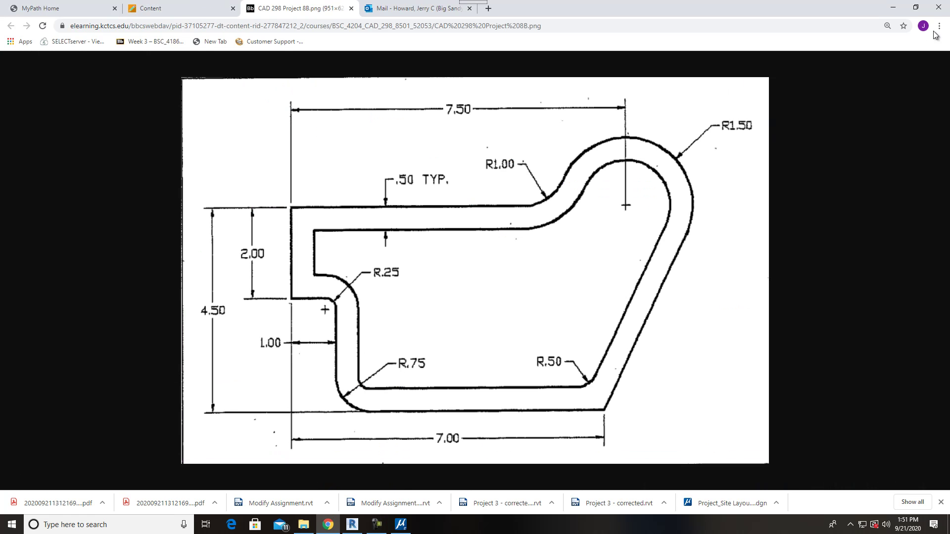
pyautogui.click(915, 6)
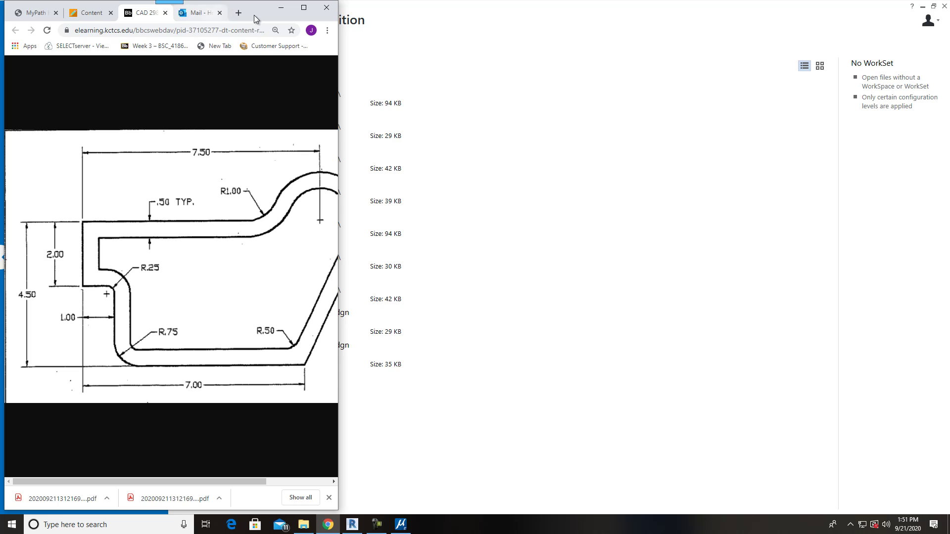
# - Restore MicroStation on the right and snap the gasket drawing window to the left half
pyautogui.click(689, 36)
pyautogui.click(934, 6)
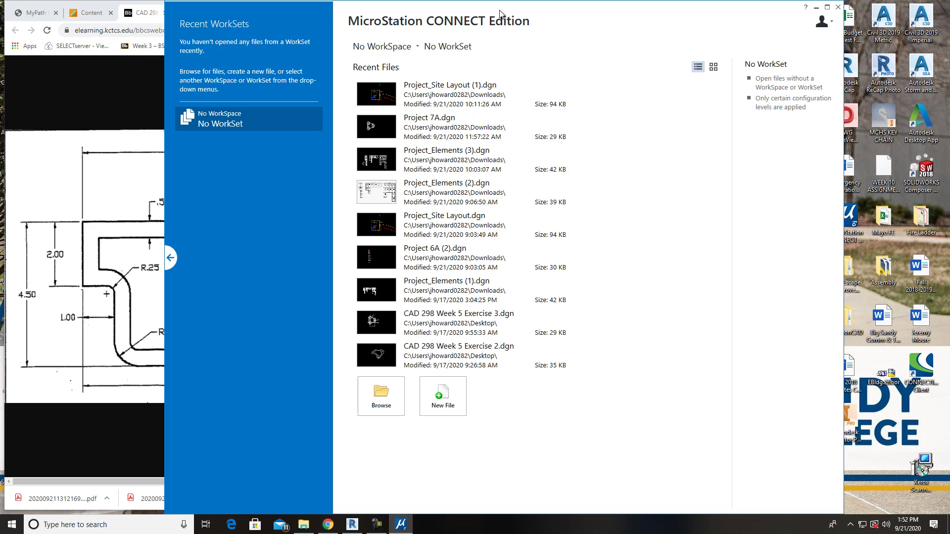
pyautogui.moveTo(500, 15); pyautogui.dragTo(423, 168)
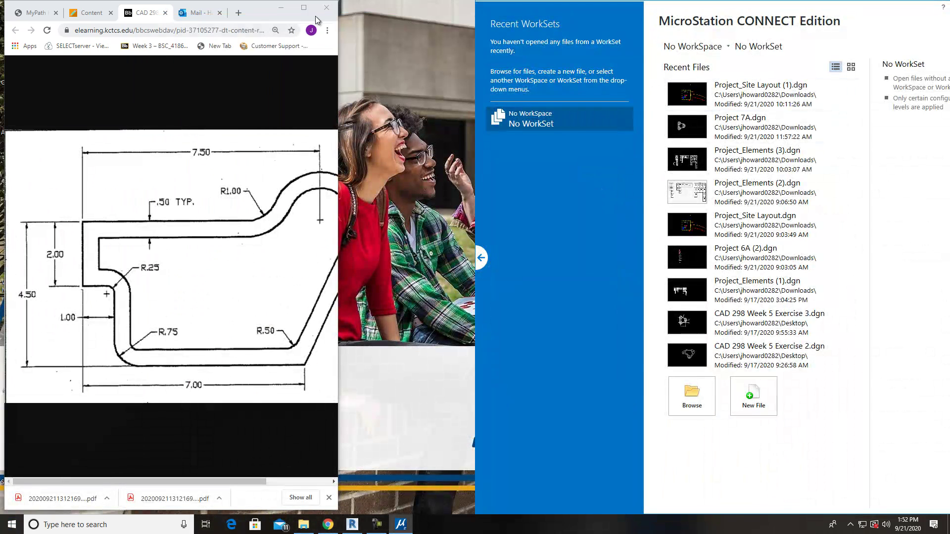
pyautogui.click(304, 7)
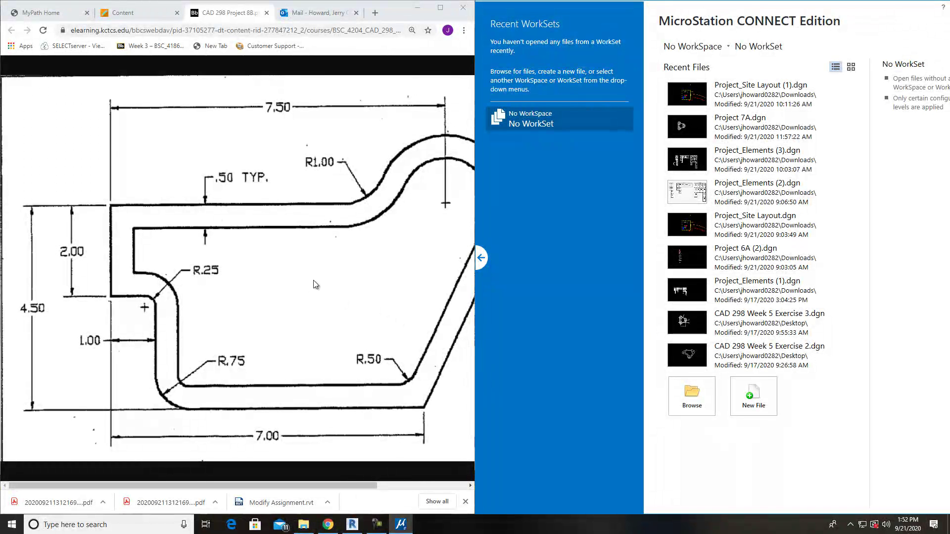
pyautogui.moveTo(351, 285); pyautogui.dragTo(287, 280)
# - Create the new 2D design file 'CAD 298 Gasket'
pyautogui.click(760, 403)
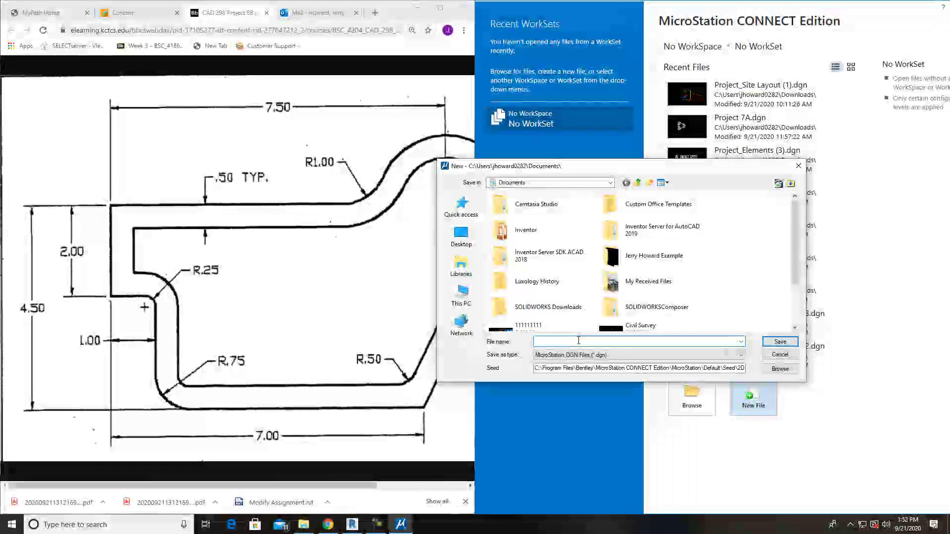
pyautogui.write('CAD 298 Gas')
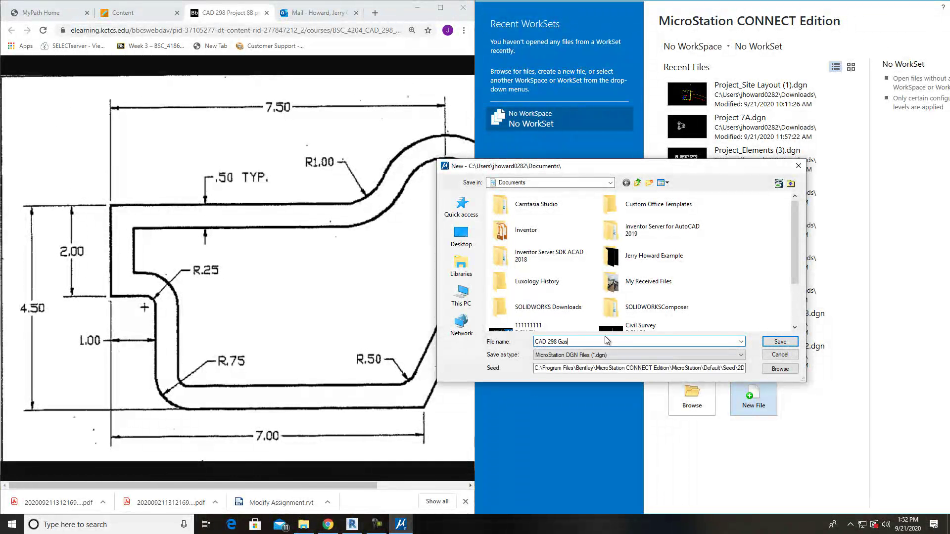
pyautogui.write('ket')
pyautogui.click(780, 342)
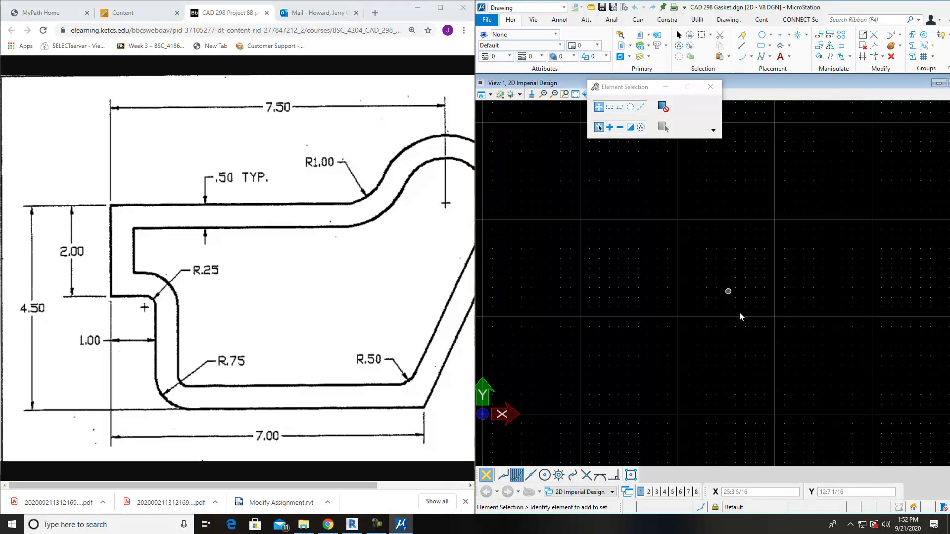
# - Set the design file working units to MU format with Inches as master unit
pyautogui.click(489, 21)
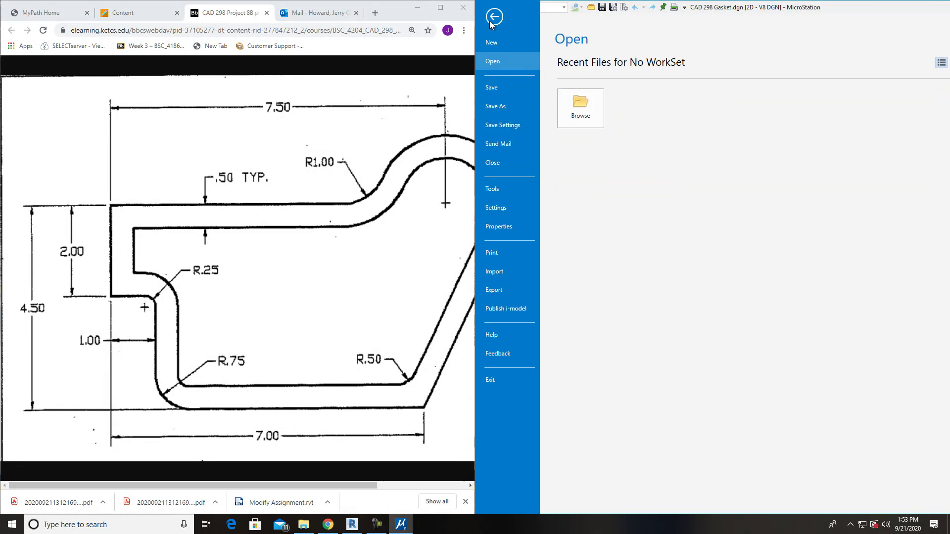
pyautogui.click(499, 209)
pyautogui.click(588, 105)
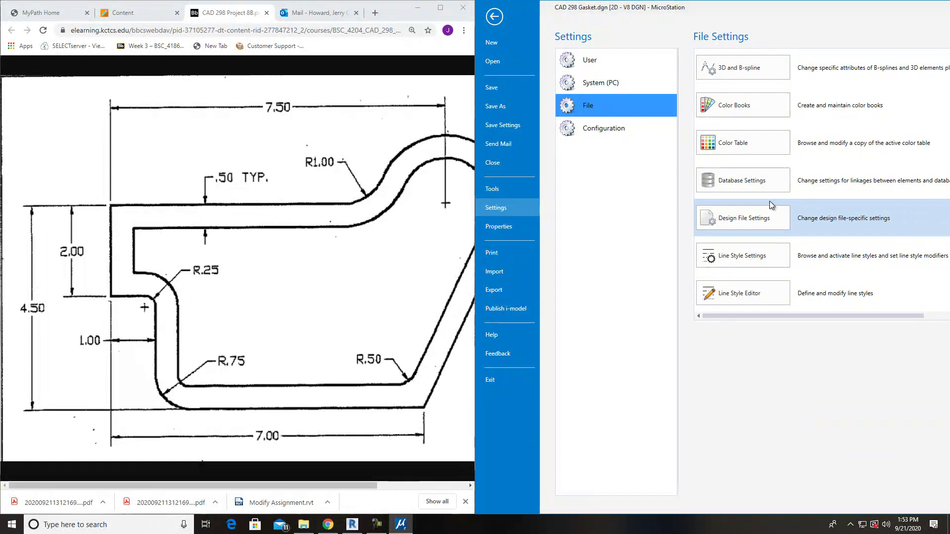
pyautogui.click(751, 213)
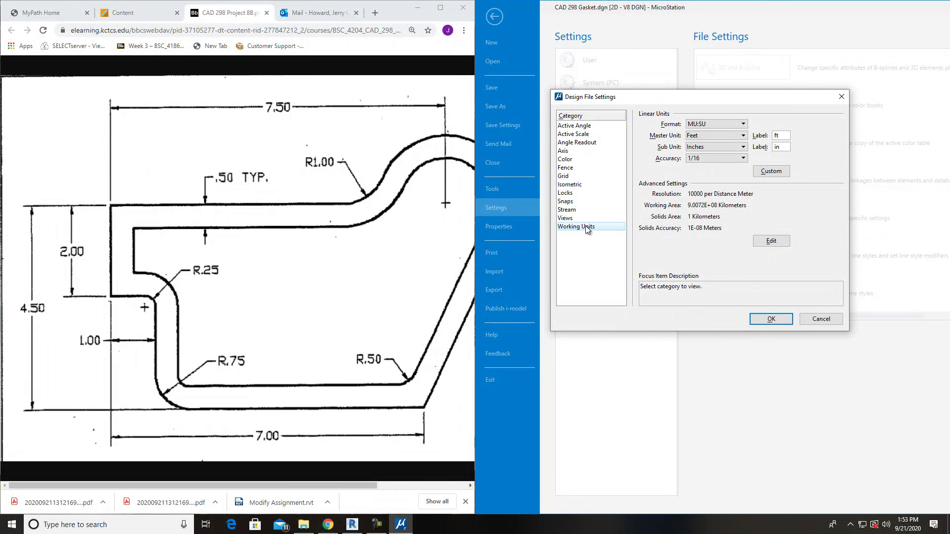
pyautogui.click(718, 124)
pyautogui.click(718, 114)
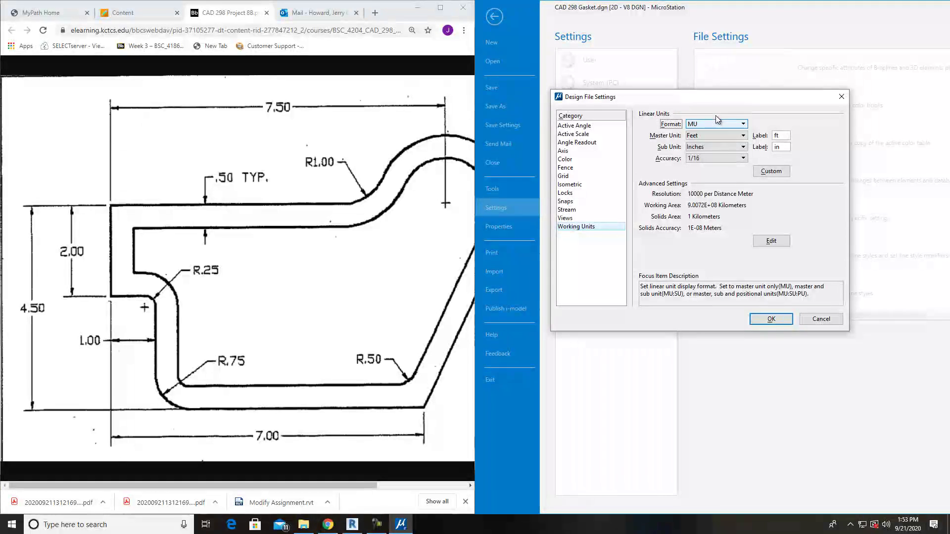
pyautogui.click(717, 135)
pyautogui.click(703, 178)
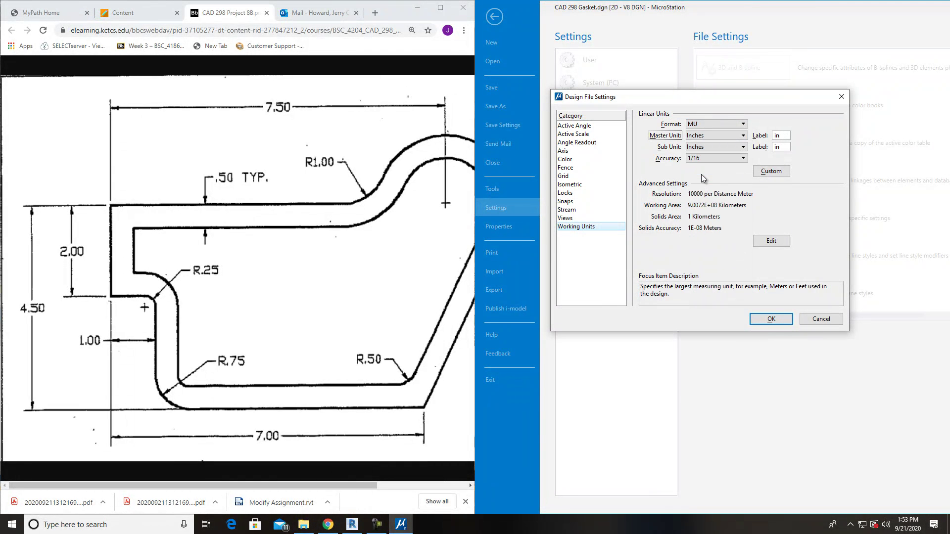
pyautogui.click(773, 319)
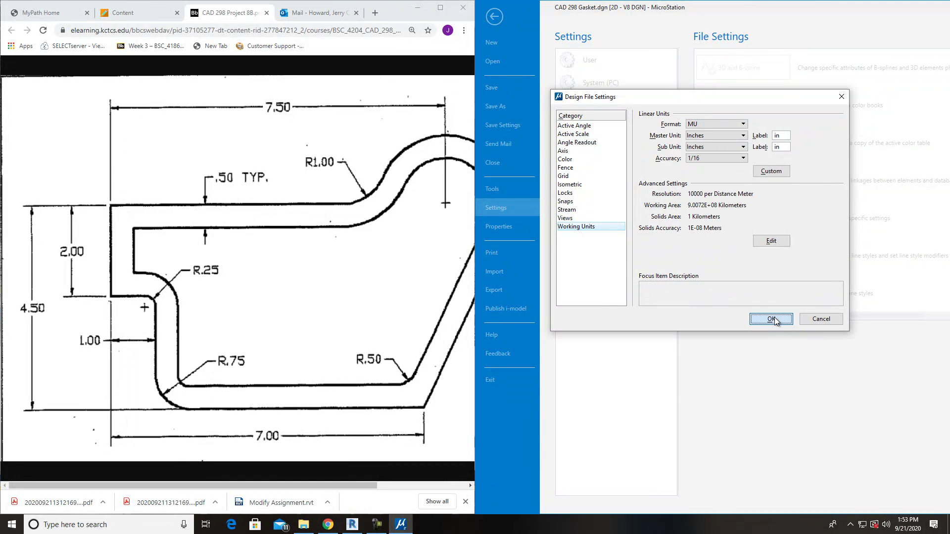
# - Save the unit settings with the file and refresh the drawing view
pyautogui.click(507, 124)
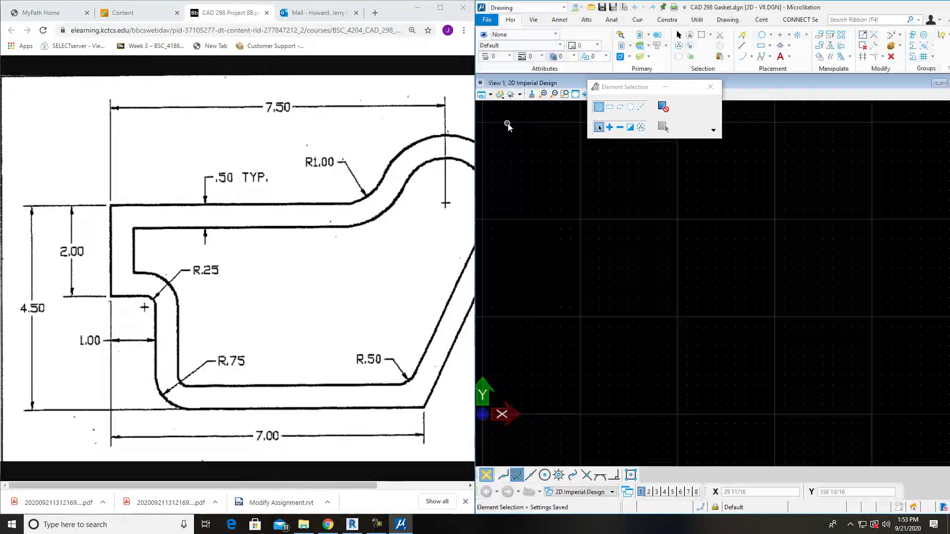
pyautogui.click(710, 86)
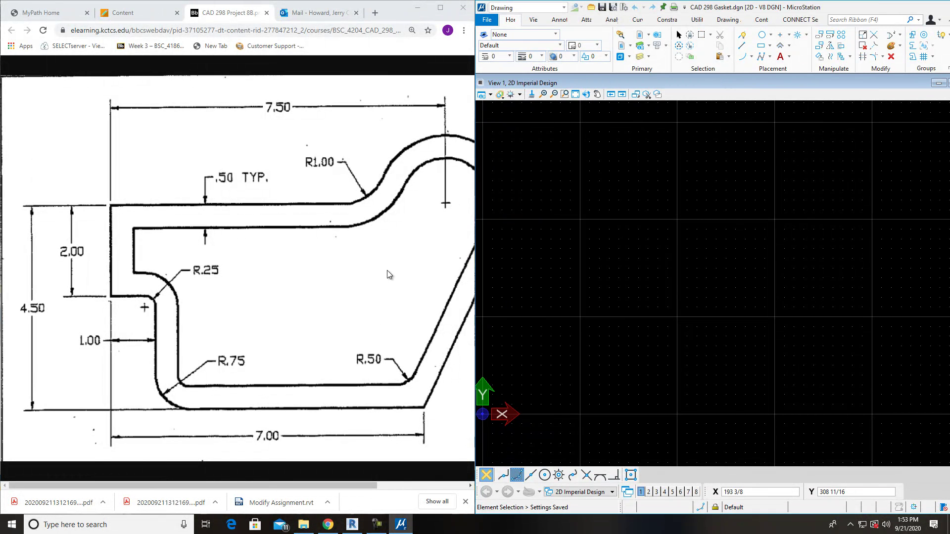
pyautogui.click(531, 94)
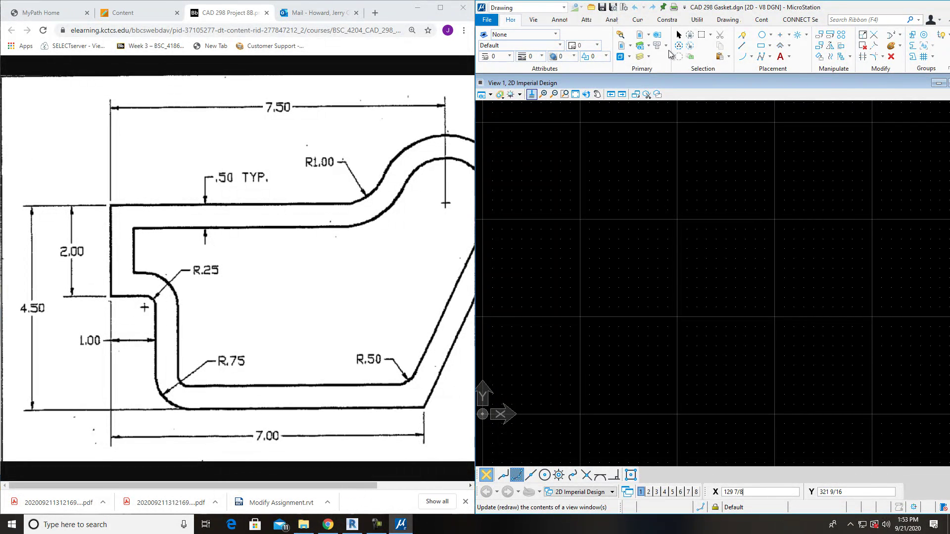
# - Draw a closed triangle from three separate lines with Place Line
pyautogui.click(742, 47)
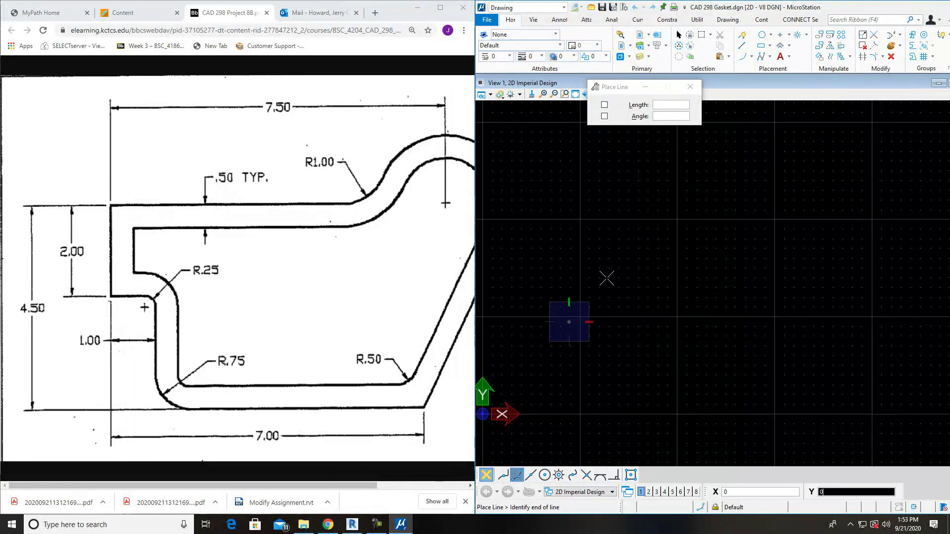
pyautogui.click(640, 200)
pyautogui.click(708, 258)
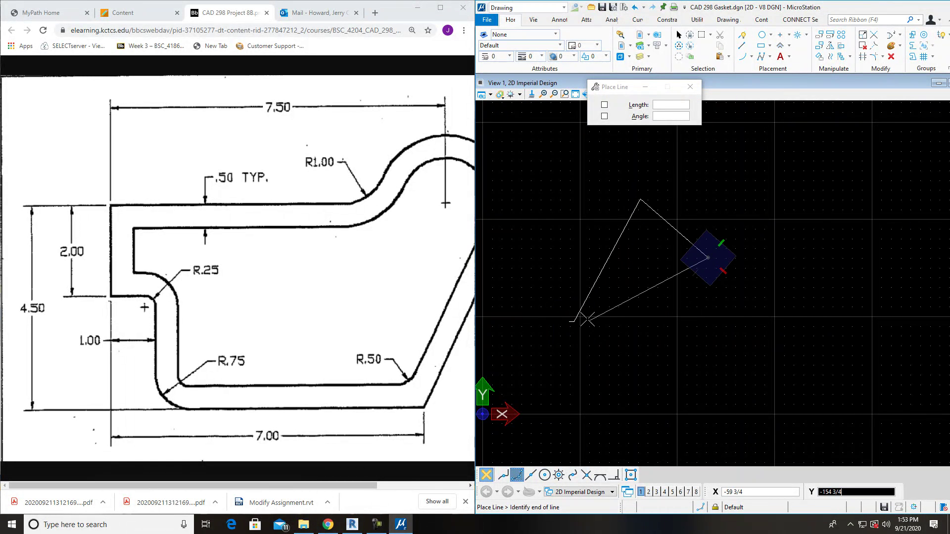
pyautogui.click(574, 321)
pyautogui.rightClick(574, 322)
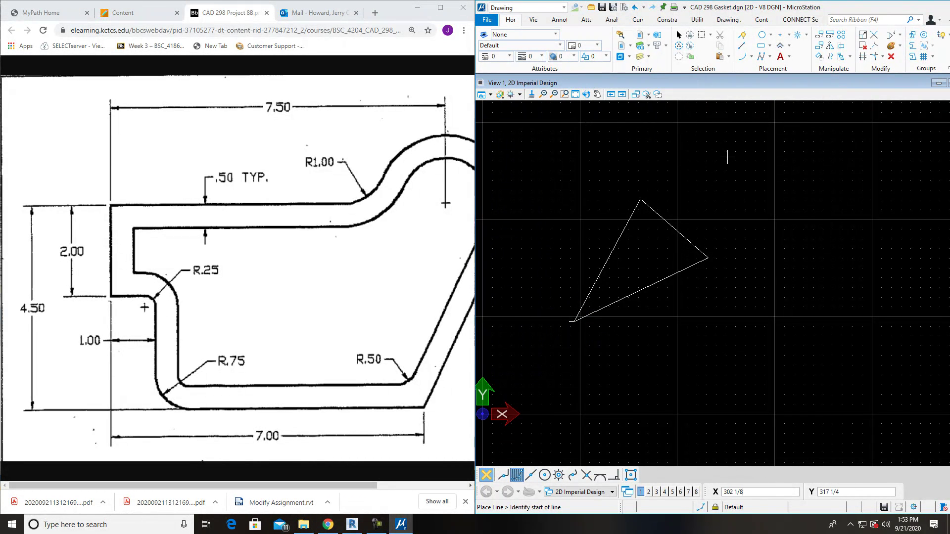
# - Select one triangle side to confirm it is its own element, then deselect
pyautogui.click(678, 34)
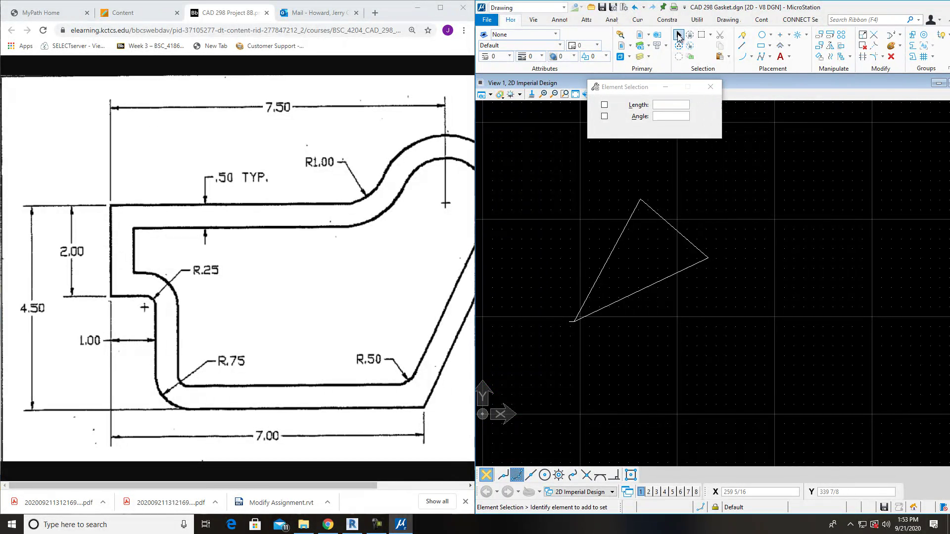
pyautogui.click(679, 232)
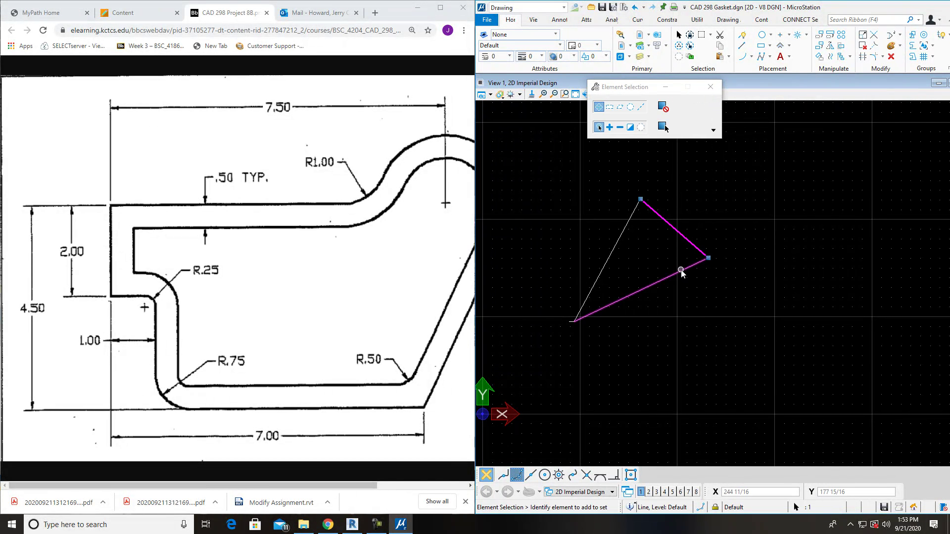
pyautogui.click(721, 232)
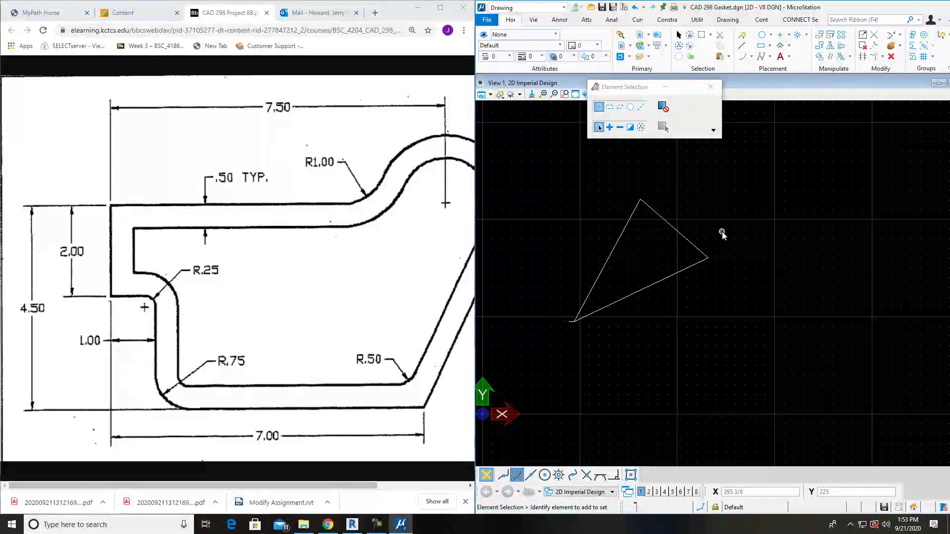
# - Draw a second closed triangle on the right with Place SmartLine
pyautogui.click(761, 56)
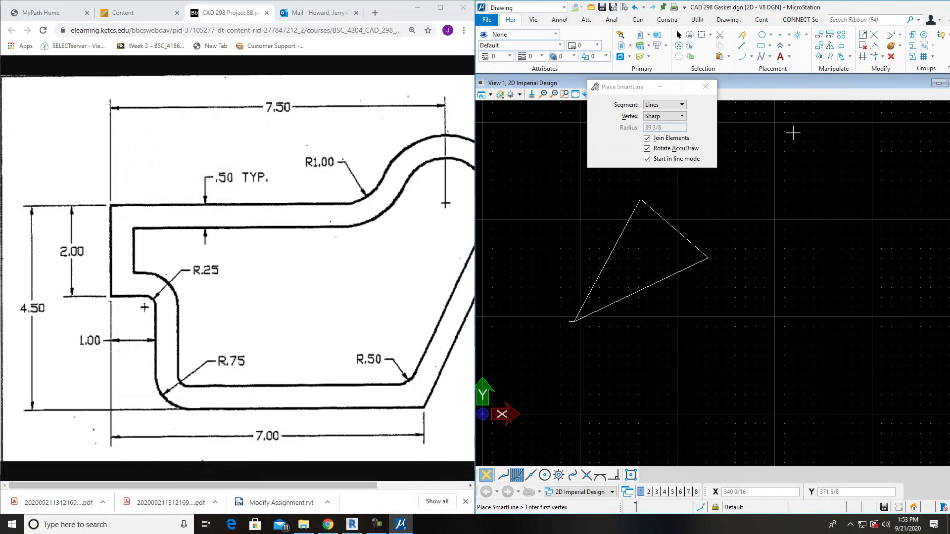
pyautogui.click(763, 288)
pyautogui.click(871, 168)
pyautogui.click(924, 299)
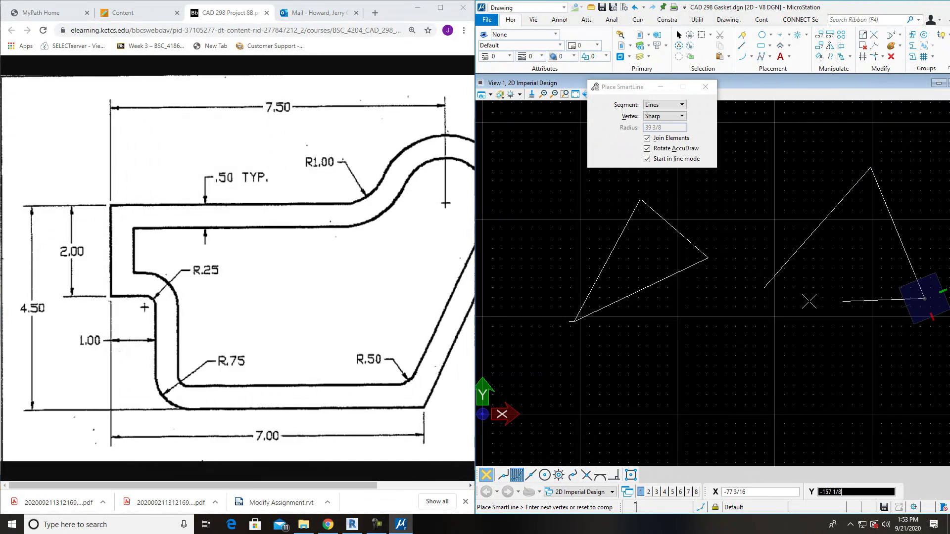
pyautogui.click(764, 288)
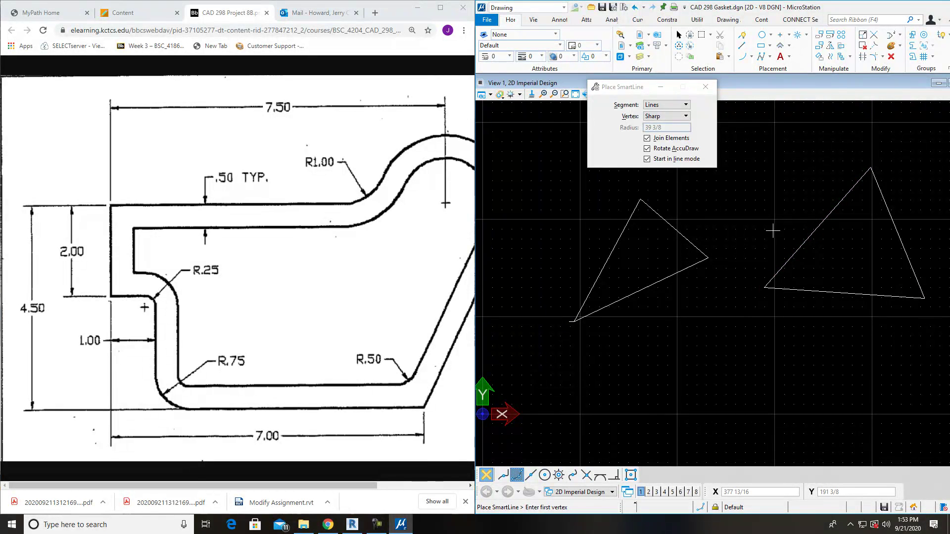
# - Select the SmartLine triangle to confirm it is a single shape
pyautogui.click(679, 34)
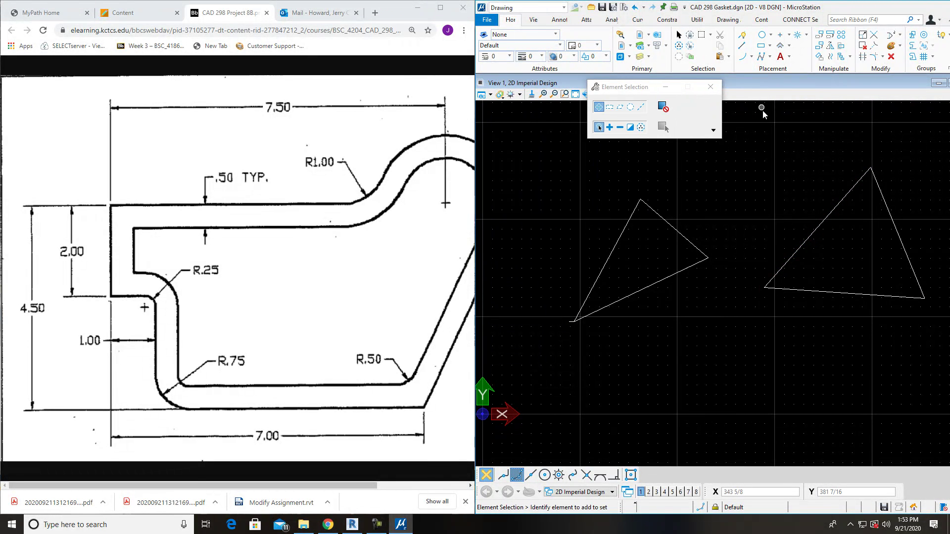
pyautogui.click(811, 239)
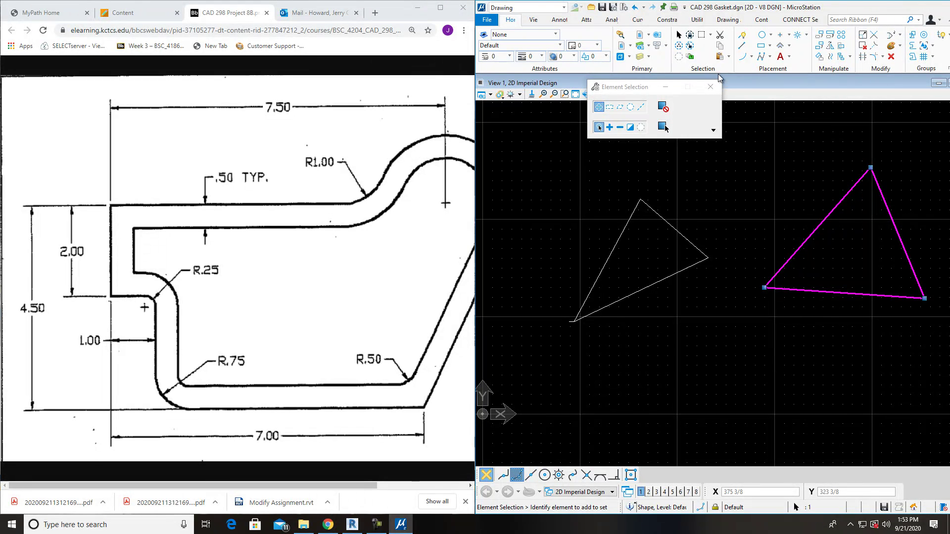
pyautogui.click(710, 87)
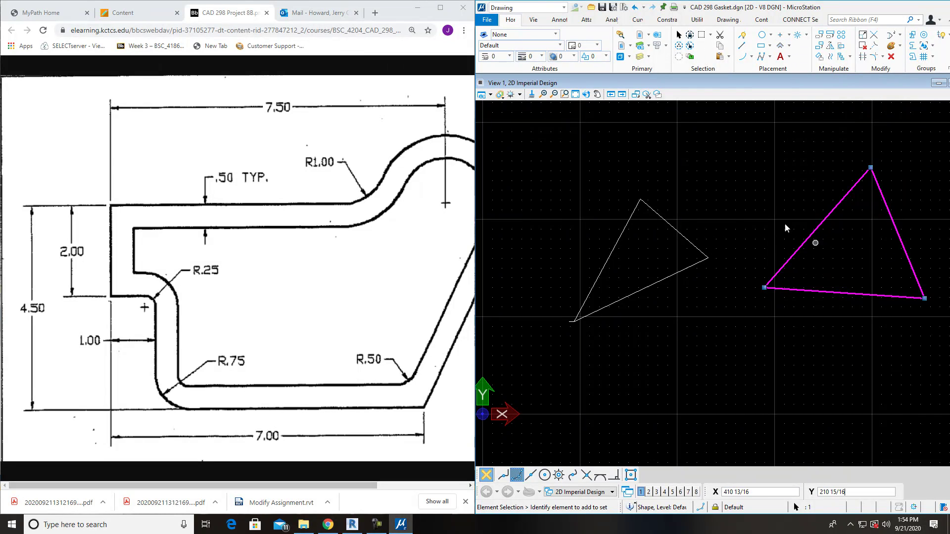
# - Box-select both triangles and delete them
pyautogui.click(678, 34)
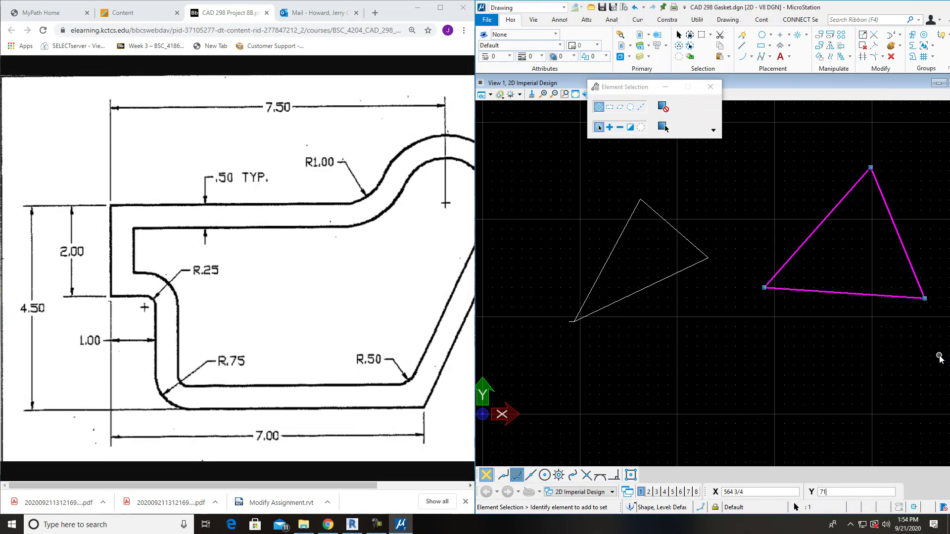
pyautogui.moveTo(938, 355); pyautogui.dragTo(548, 178)
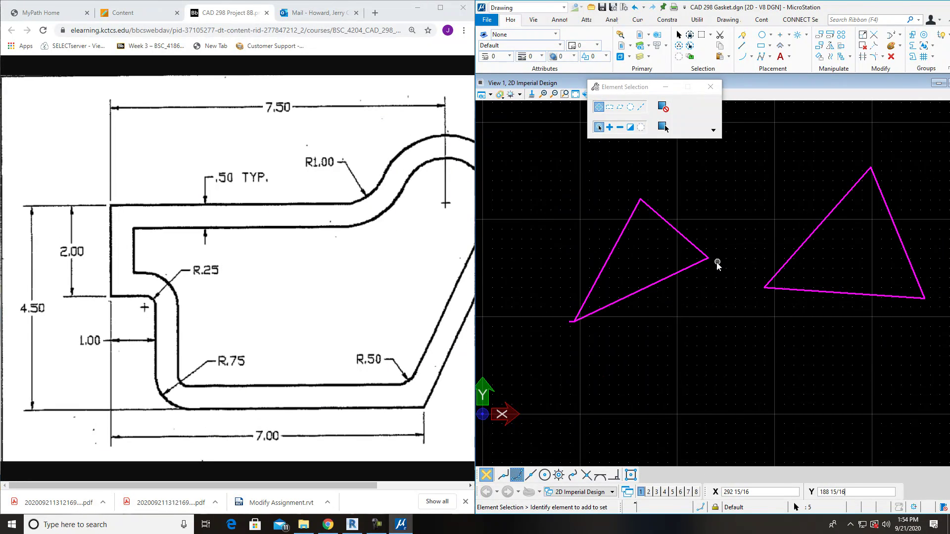
pyautogui.press('Delete')
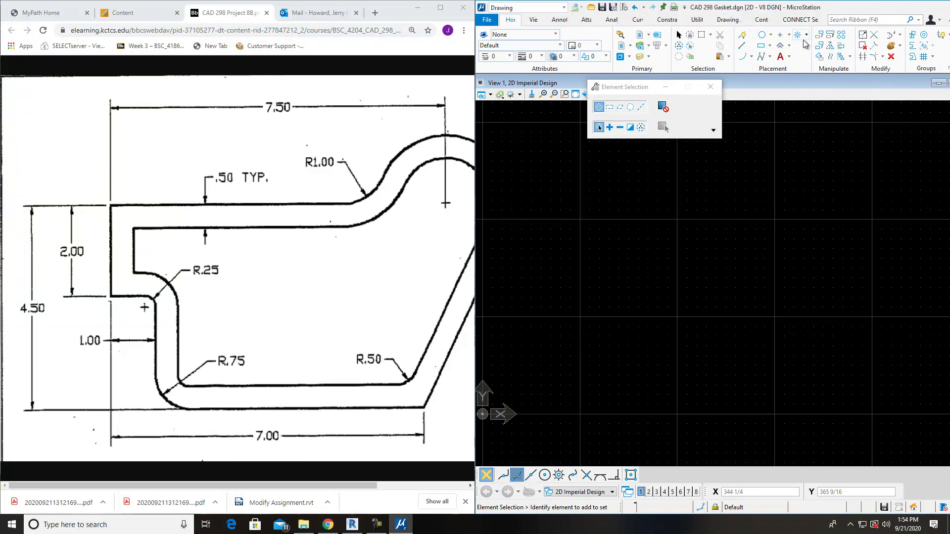
# - Draw a closed triangle shape with Place SmartLine through three vertices
pyautogui.click(741, 45)
pyautogui.click(643, 305)
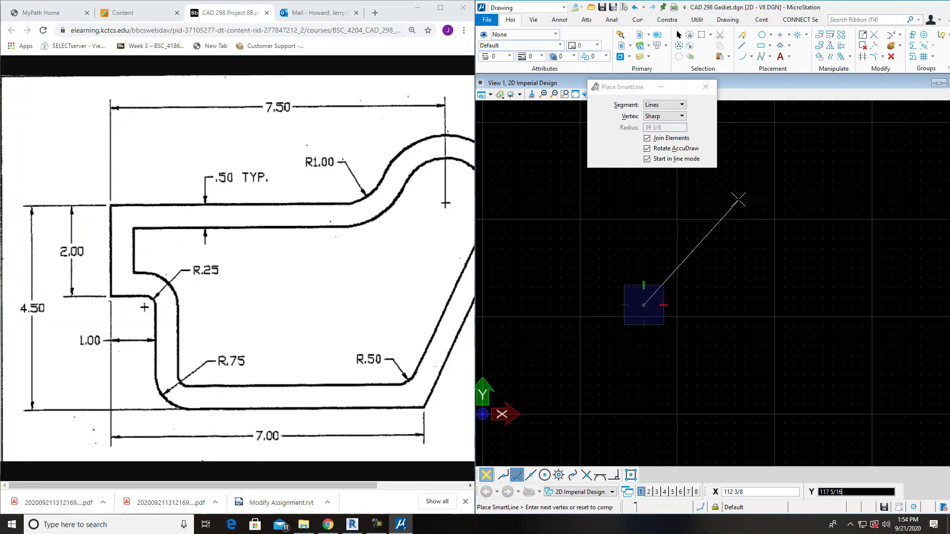
pyautogui.click(739, 199)
pyautogui.click(753, 300)
pyautogui.click(643, 305)
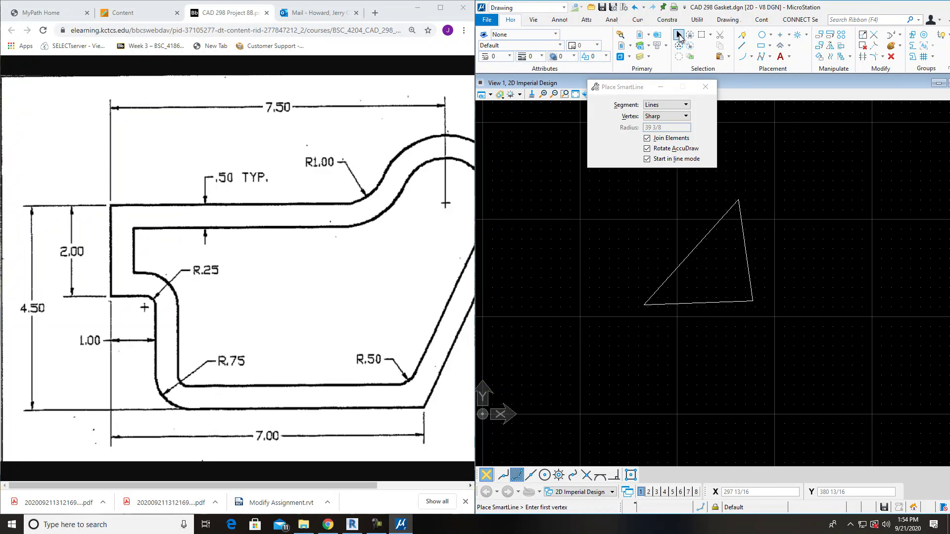
# - Select the new triangle to check it, then clear the selection
pyautogui.click(680, 37)
pyautogui.click(725, 220)
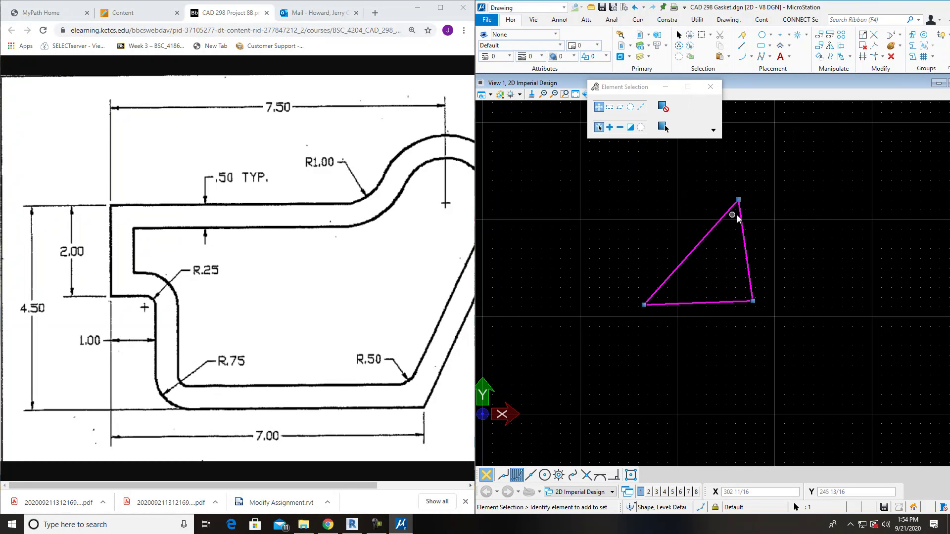
pyautogui.click(806, 223)
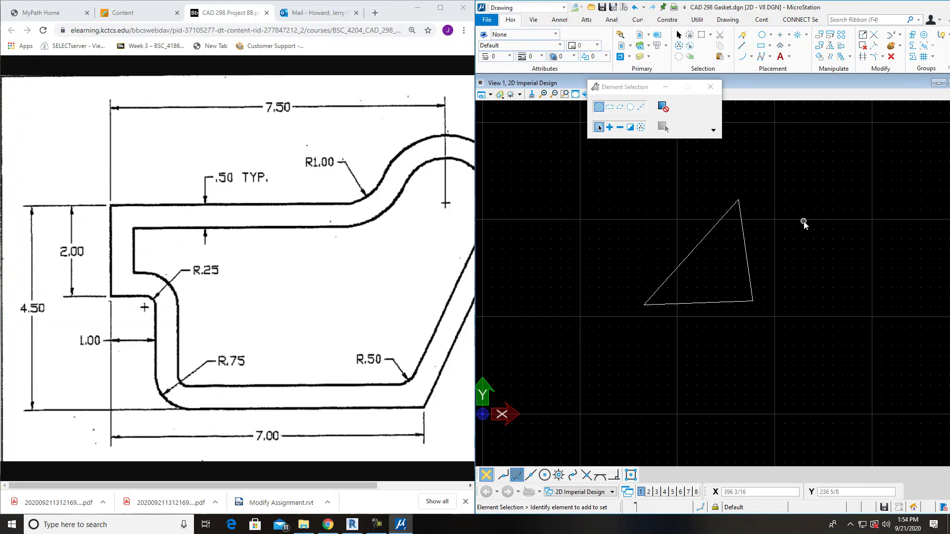
# - Drop the triangle shape into lines and select each edge to verify they're separate
pyautogui.click(943, 36)
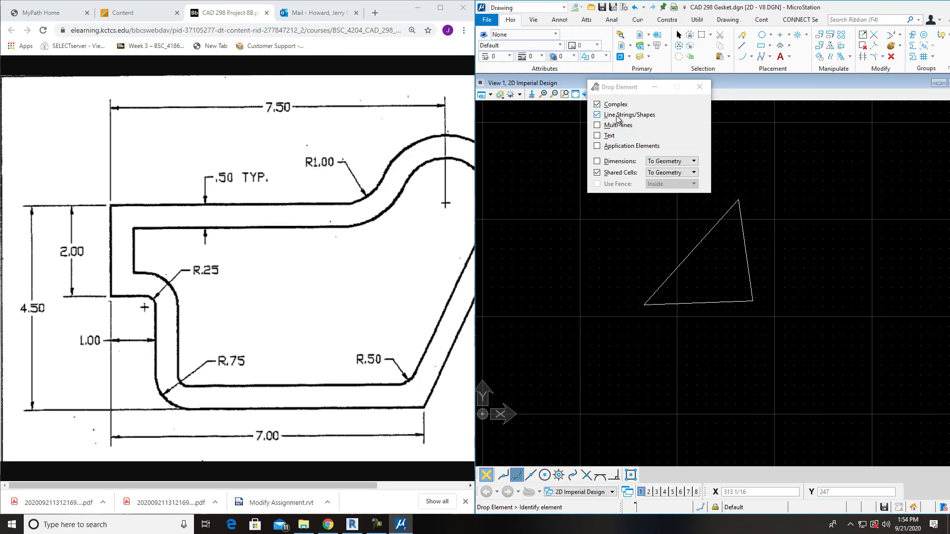
pyautogui.click(741, 227)
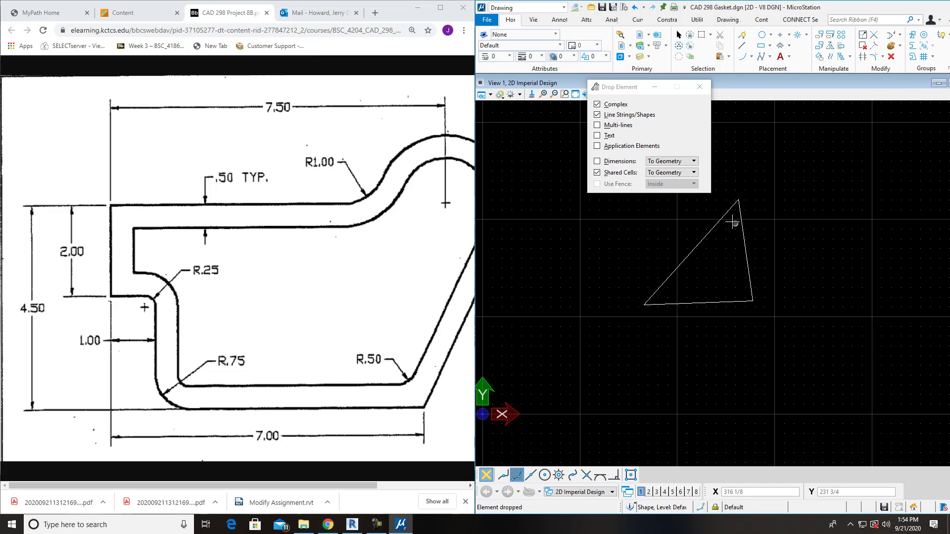
pyautogui.click(679, 35)
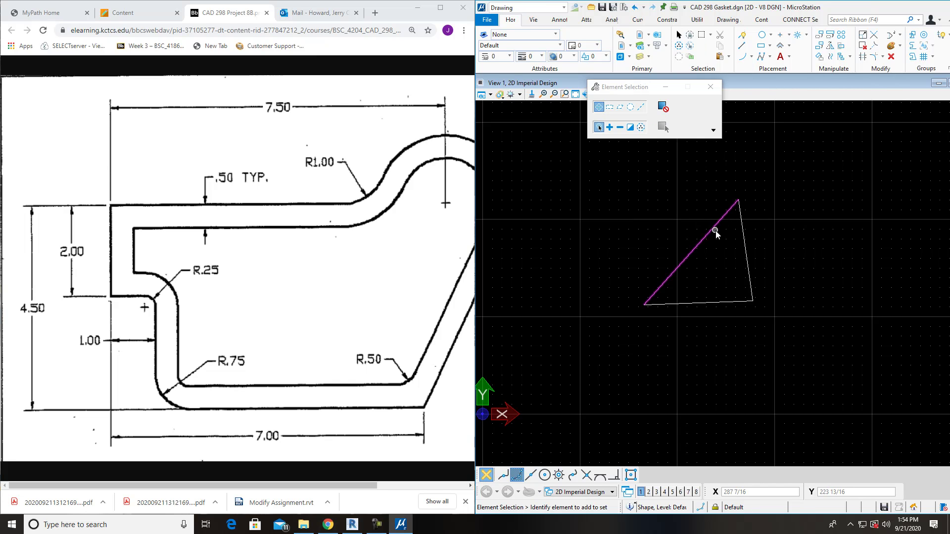
pyautogui.click(713, 229)
pyautogui.click(744, 236)
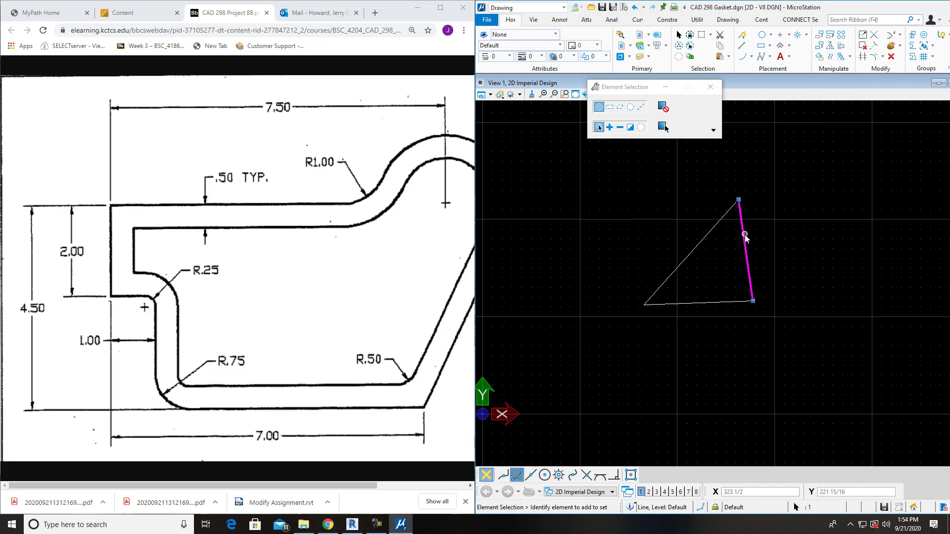
pyautogui.click(717, 302)
pyautogui.click(773, 187)
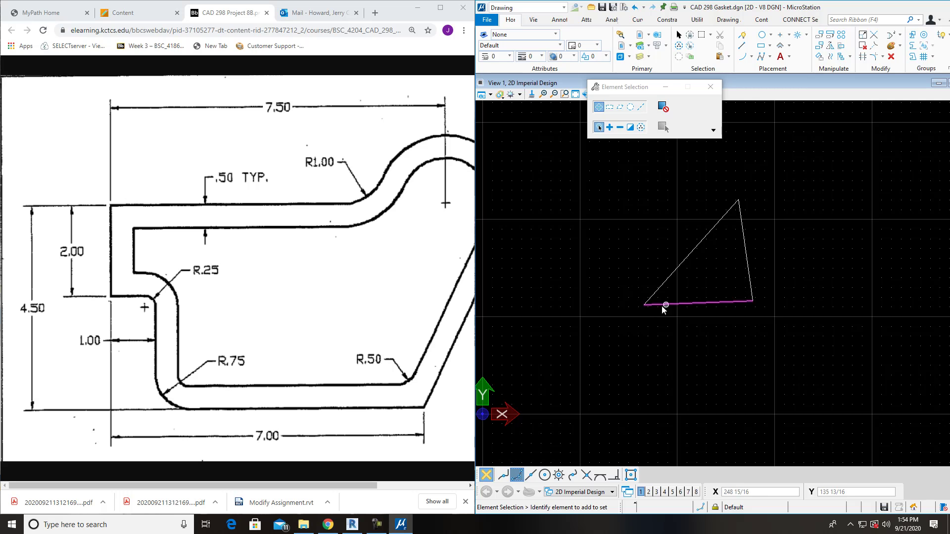
# - Try chaining the left and right edges with Create Complex Chain, then check the selection
pyautogui.click(915, 49)
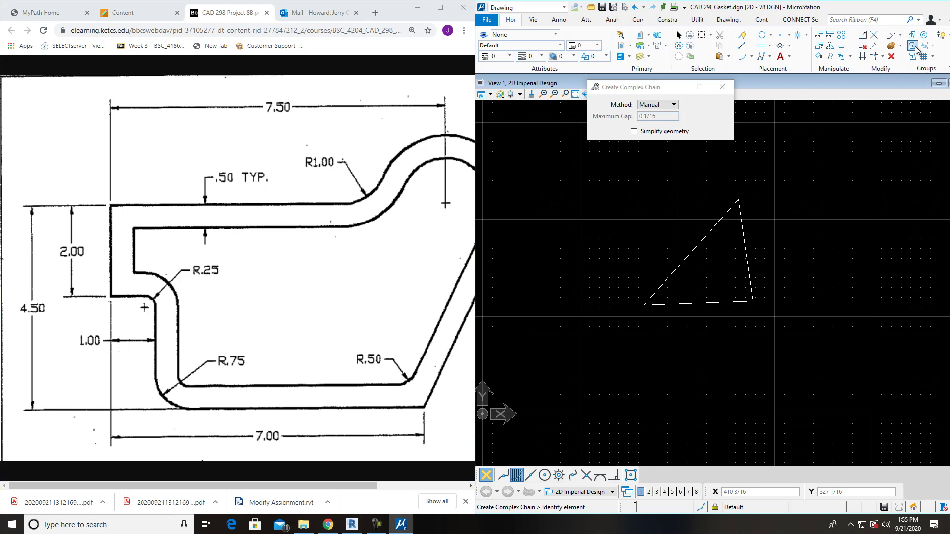
pyautogui.click(712, 229)
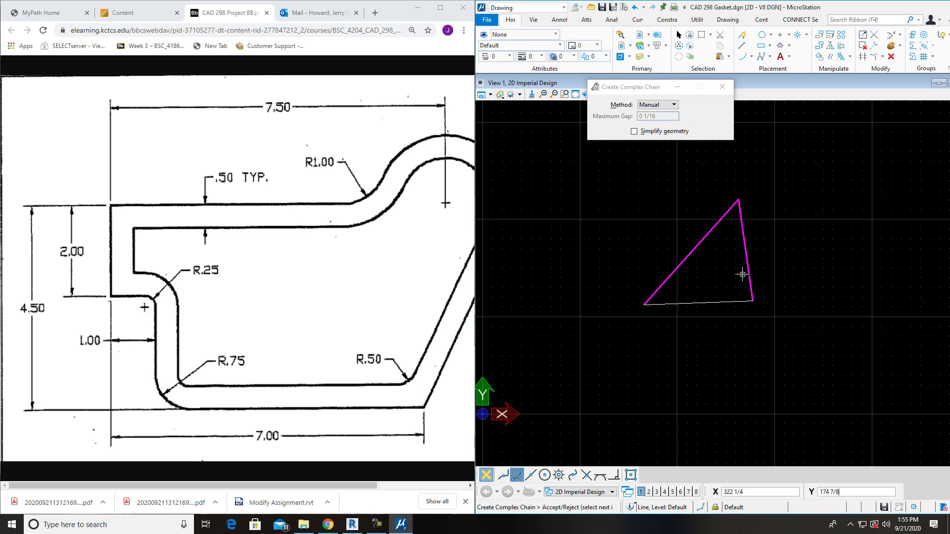
pyautogui.click(732, 302)
pyautogui.click(722, 86)
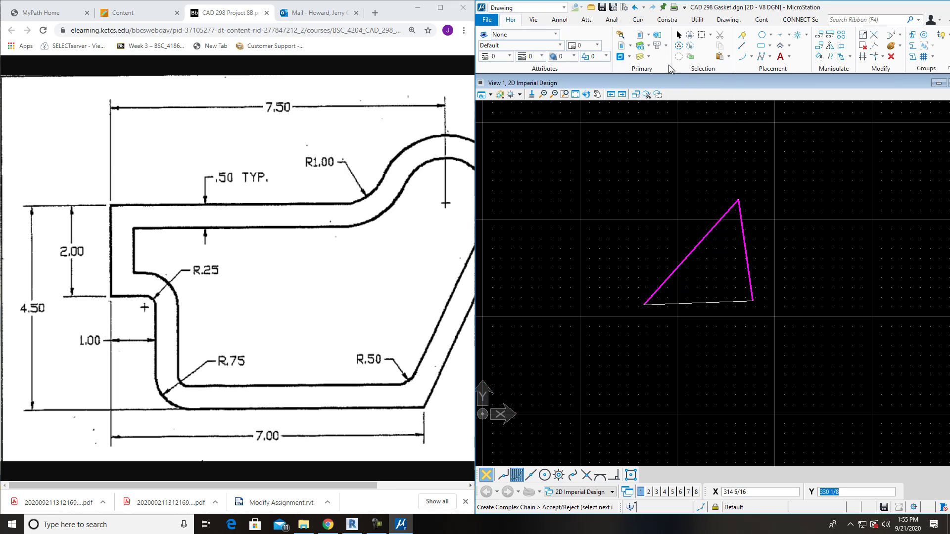
pyautogui.click(680, 36)
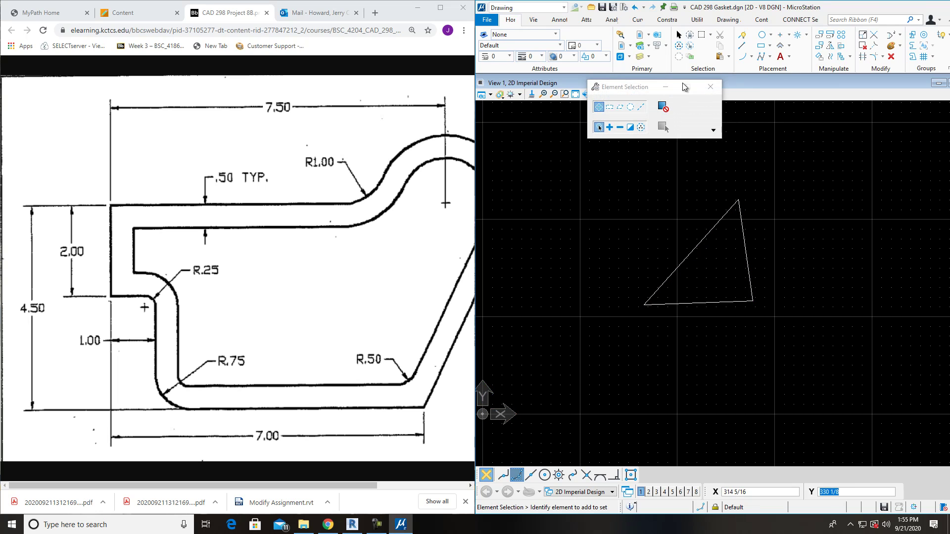
pyautogui.click(711, 229)
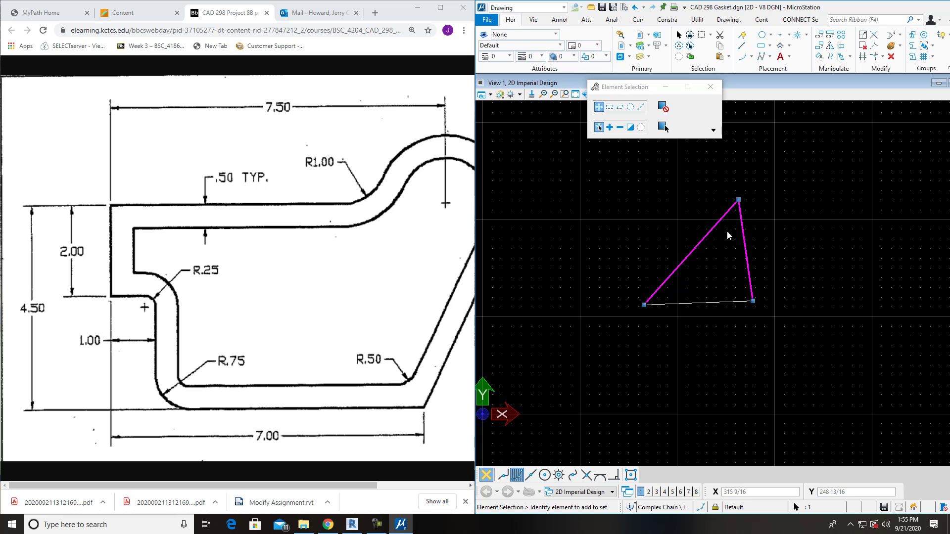
# - Join hypotenuse, right and bottom edges into one complex chain and select it
pyautogui.click(912, 46)
pyautogui.click(723, 215)
pyautogui.click(742, 230)
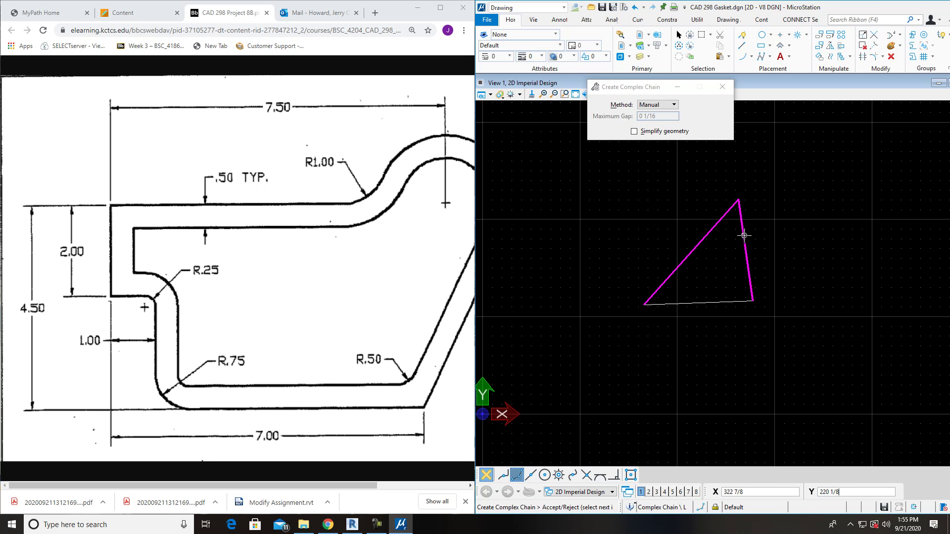
pyautogui.click(727, 301)
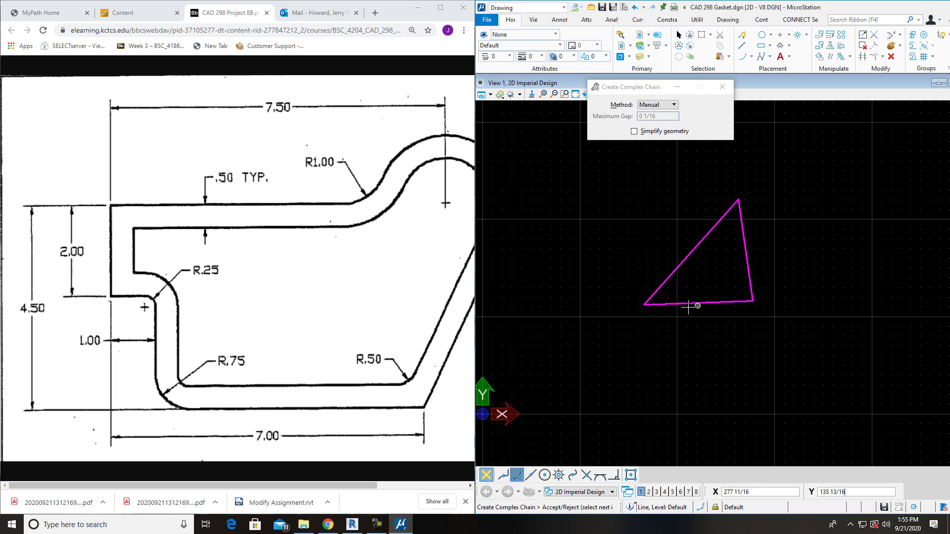
pyautogui.rightClick(634, 309)
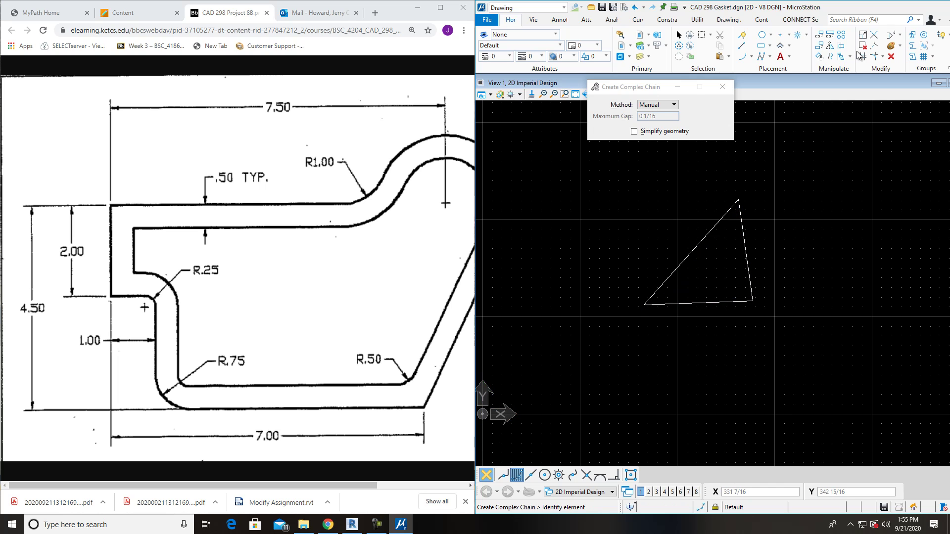
pyautogui.click(680, 36)
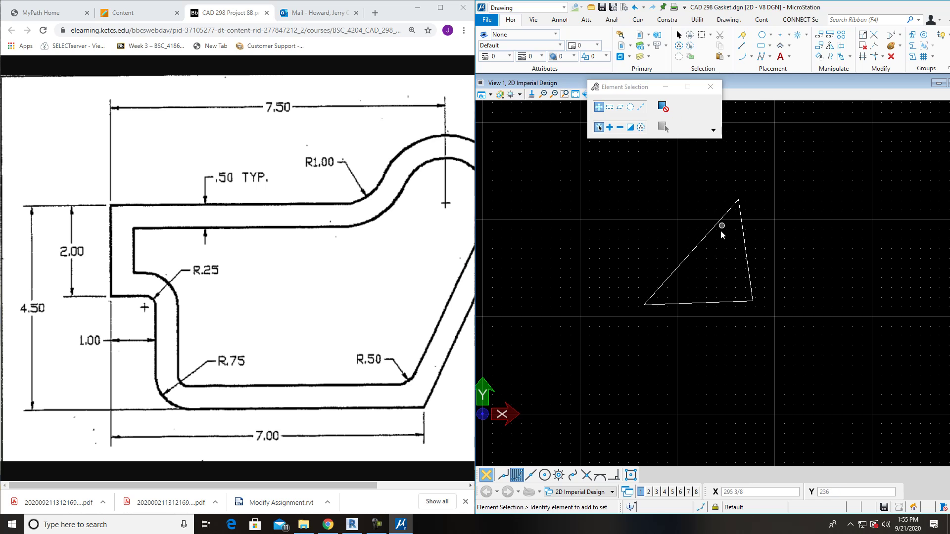
pyautogui.click(712, 229)
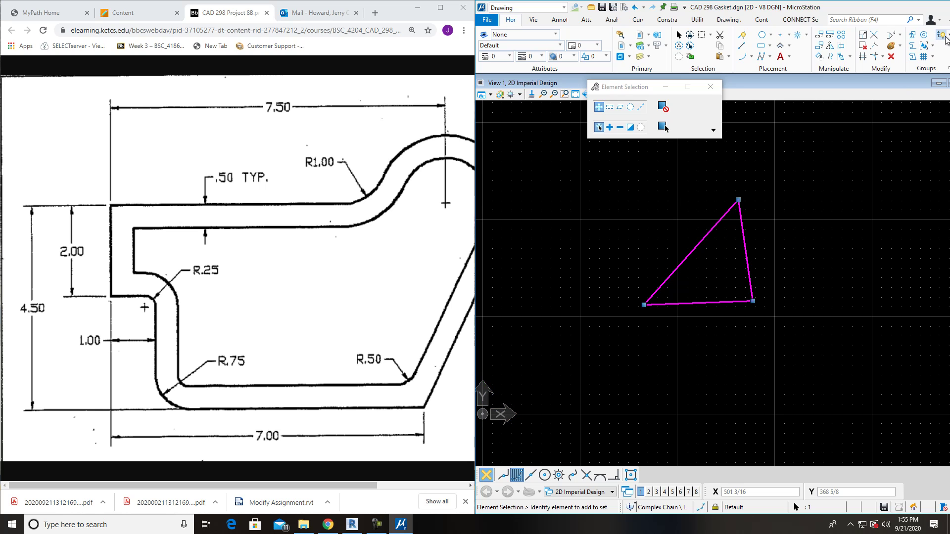
# - Drop the triangle chain into lines and delete the bottom edge, then the other two
pyautogui.click(923, 45)
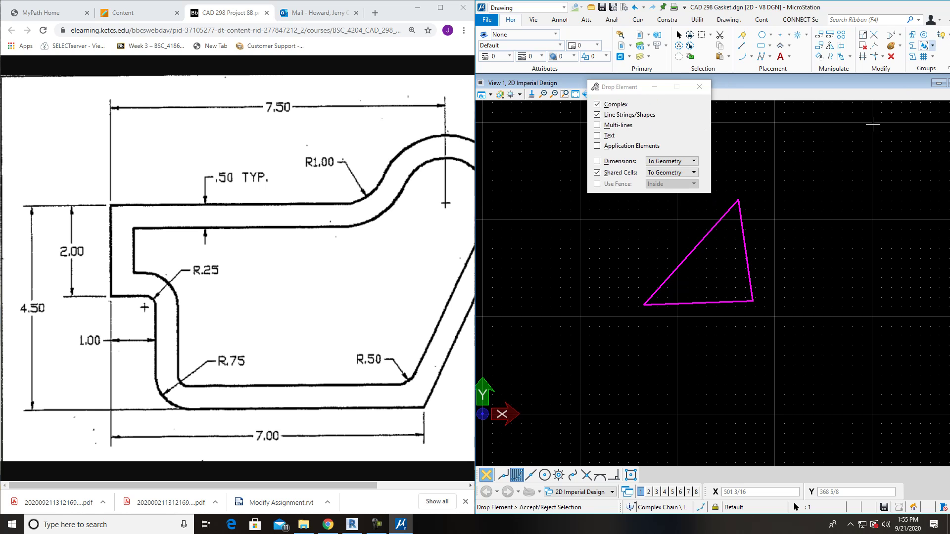
pyautogui.click(754, 300)
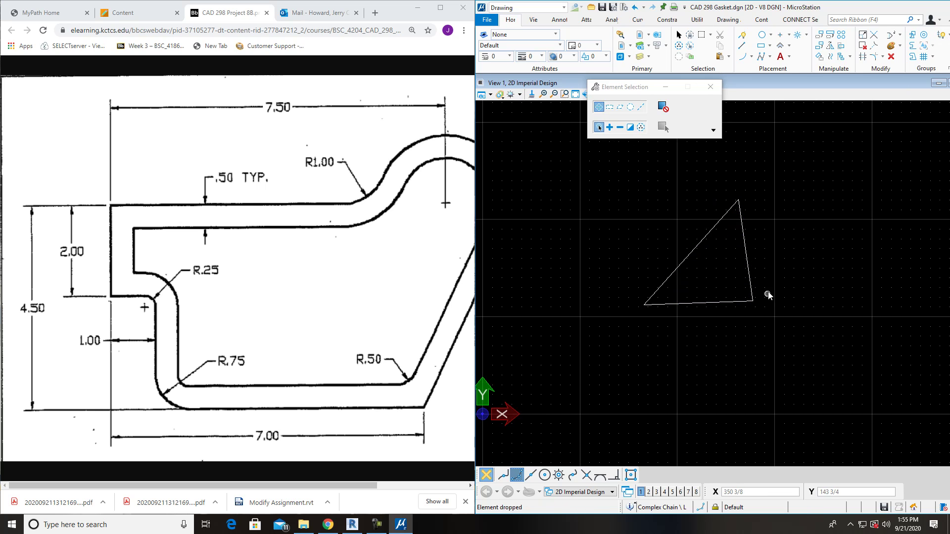
pyautogui.click(706, 235)
pyautogui.click(707, 304)
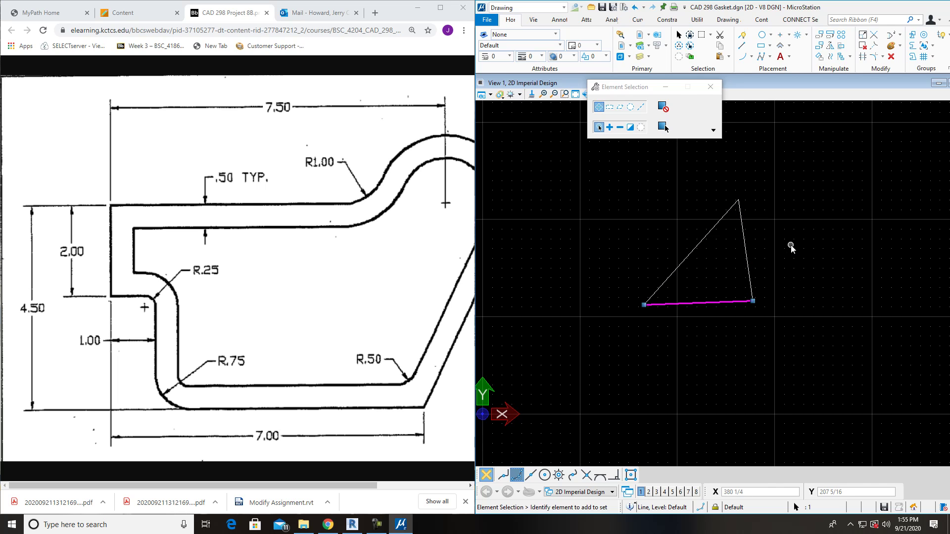
pyautogui.press('Delete')
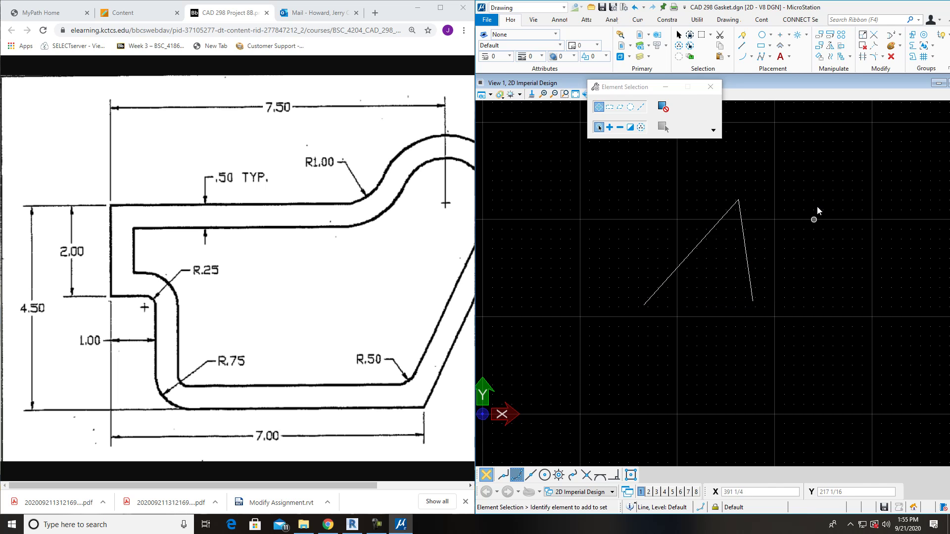
pyautogui.moveTo(822, 380); pyautogui.dragTo(629, 199)
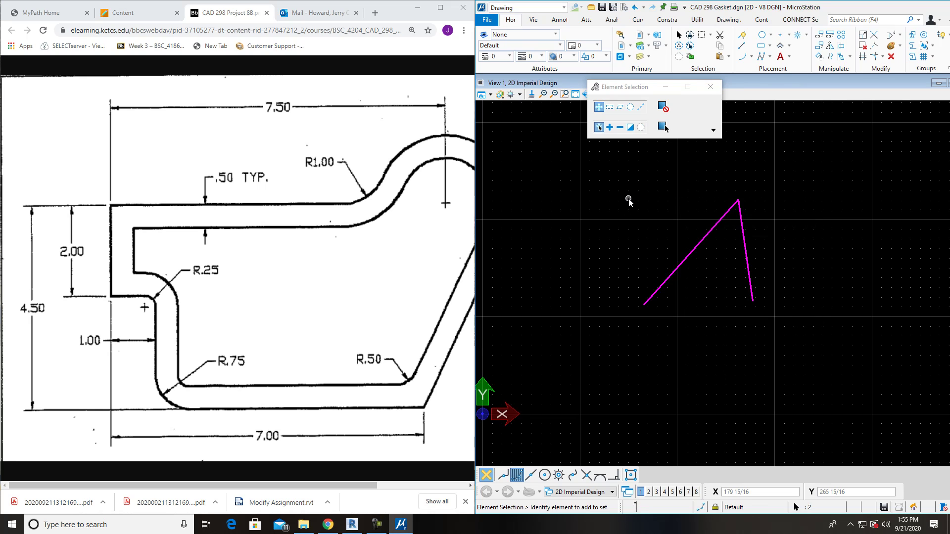
pyautogui.press('Delete')
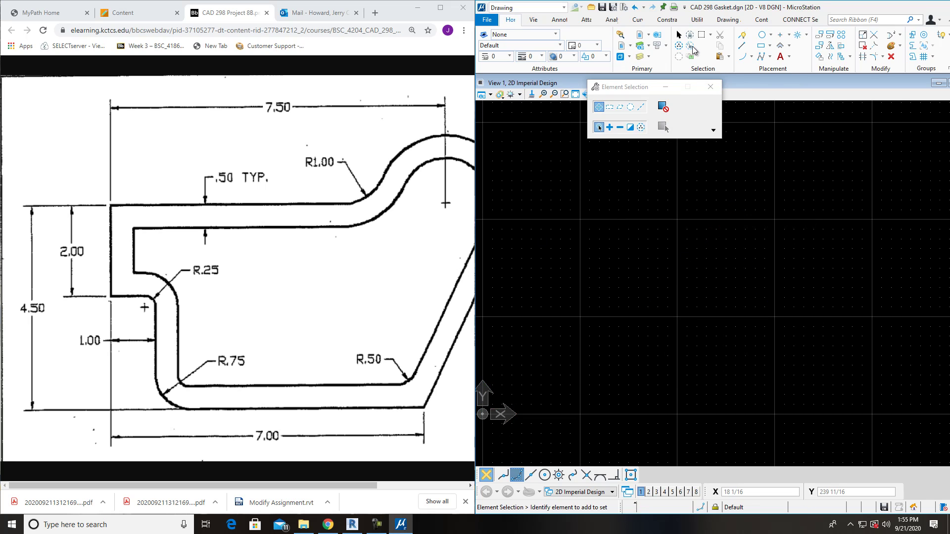
# - Start a SmartLine at the origin and place the gasket's horizontal bottom edge
pyautogui.click(741, 37)
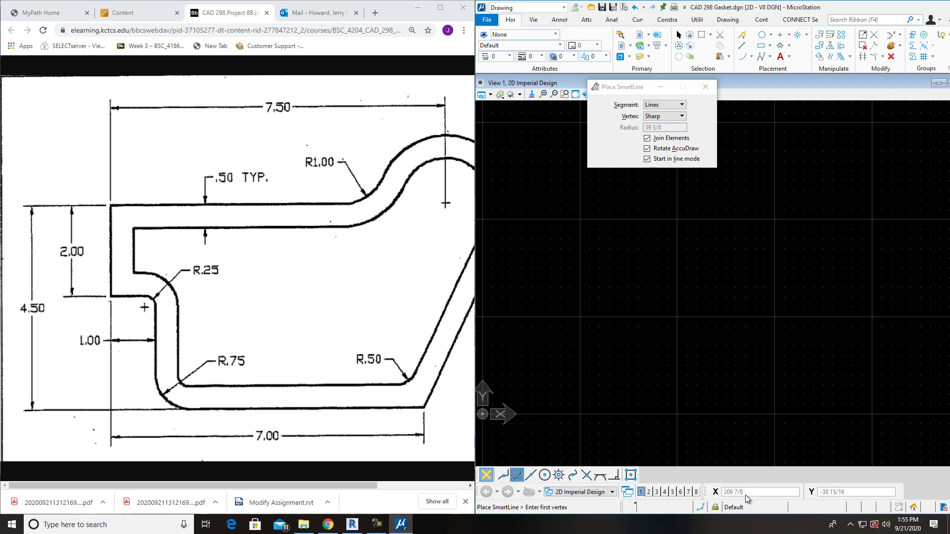
pyautogui.write('0')
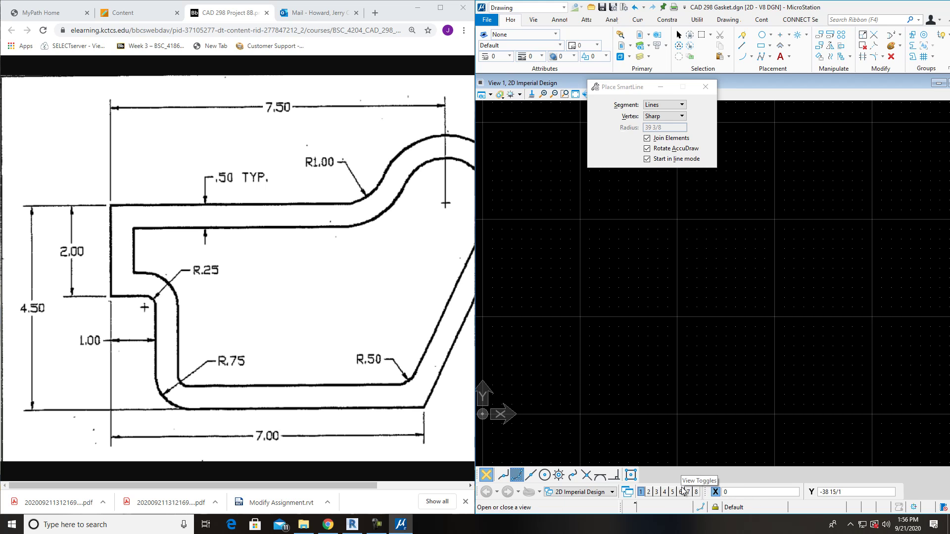
pyautogui.click(636, 426)
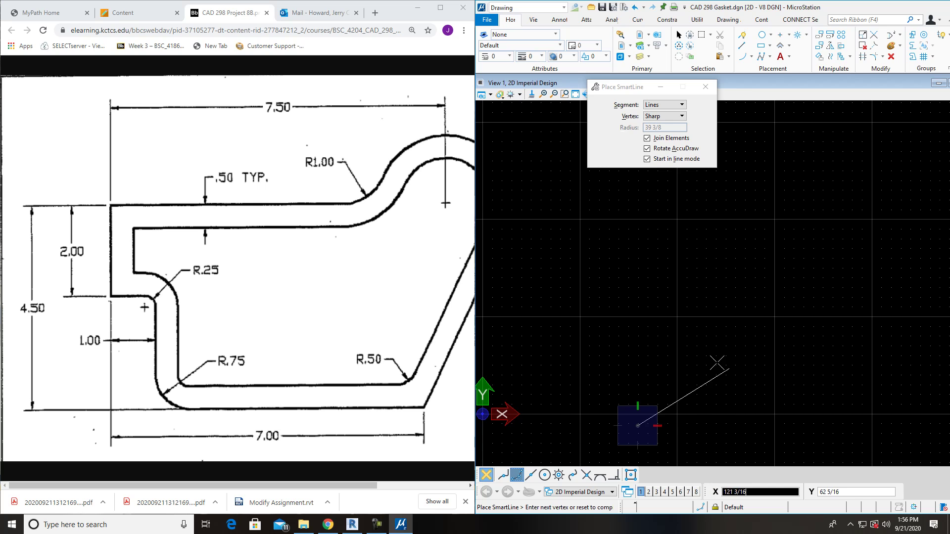
pyautogui.scroll(4, 610, 418)
pyautogui.scroll(2, 610, 418)
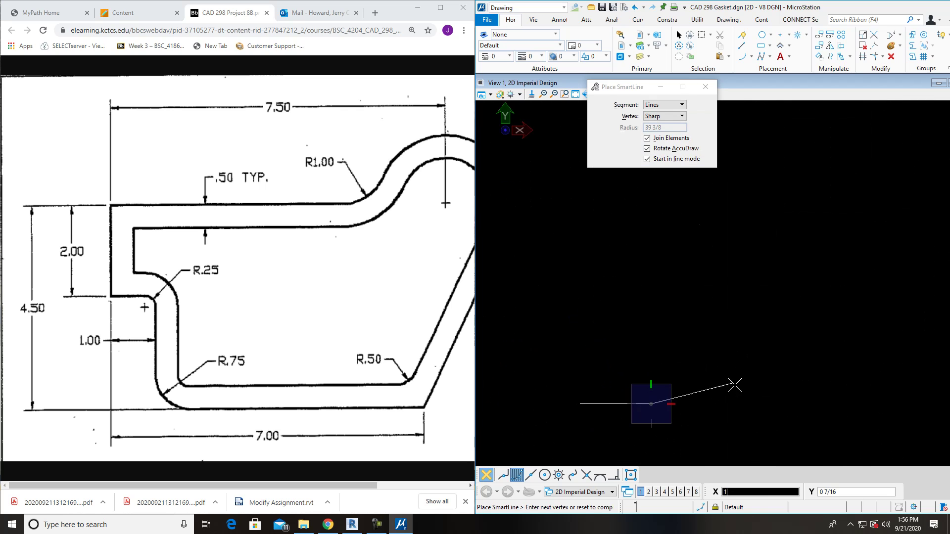
pyautogui.scroll(-2, 732, 379)
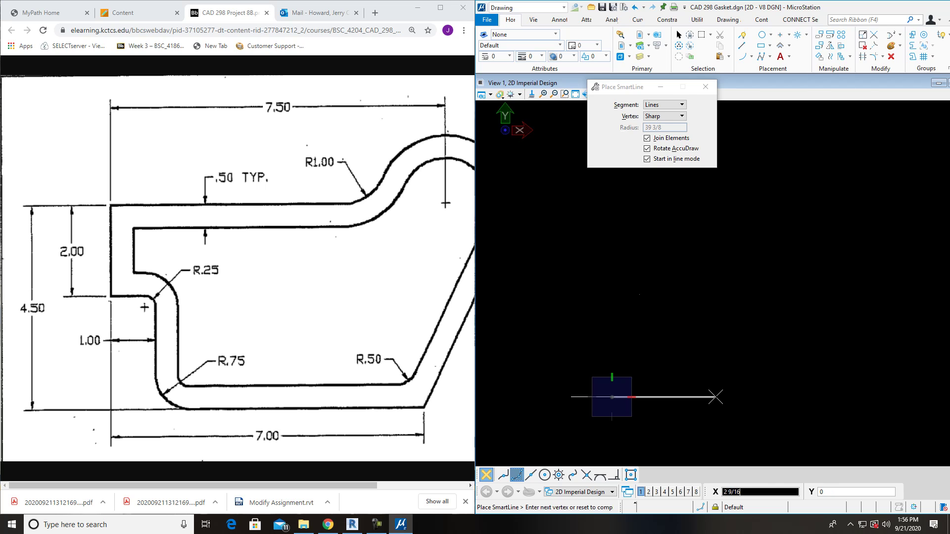
pyautogui.click(855, 397)
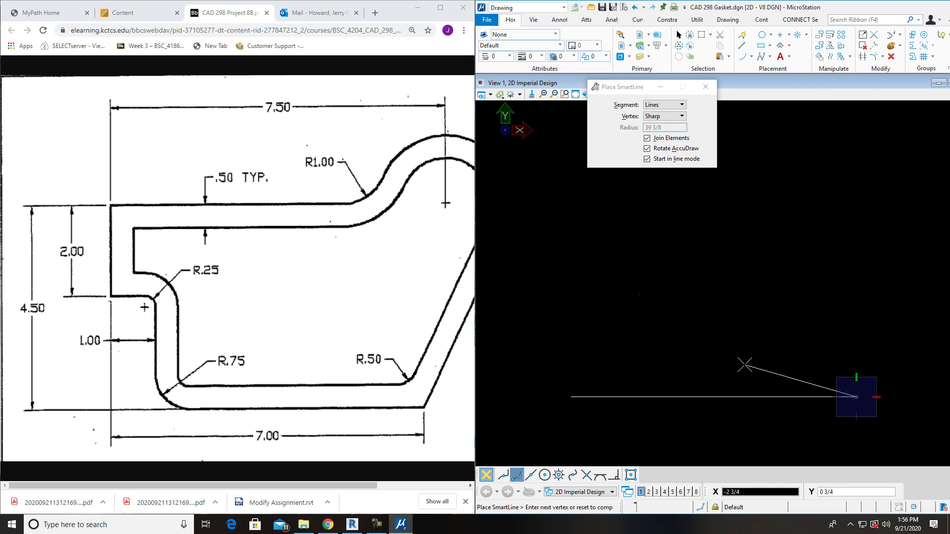
pyautogui.scroll(-3, 745, 364)
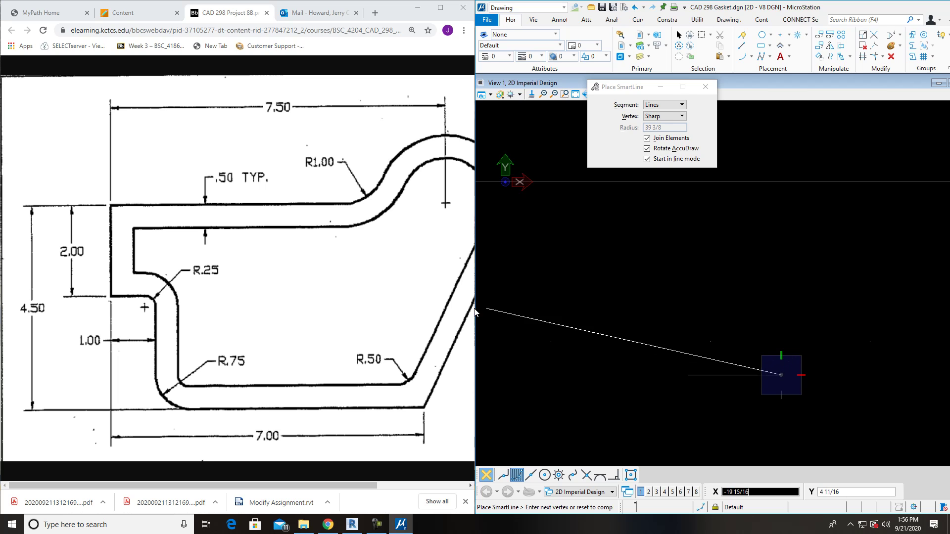
pyautogui.moveTo(334, 486)
pyautogui.mouseDown()
pyautogui.moveTo(397, 489)
pyautogui.moveTo(281, 483)
pyautogui.mouseUp()
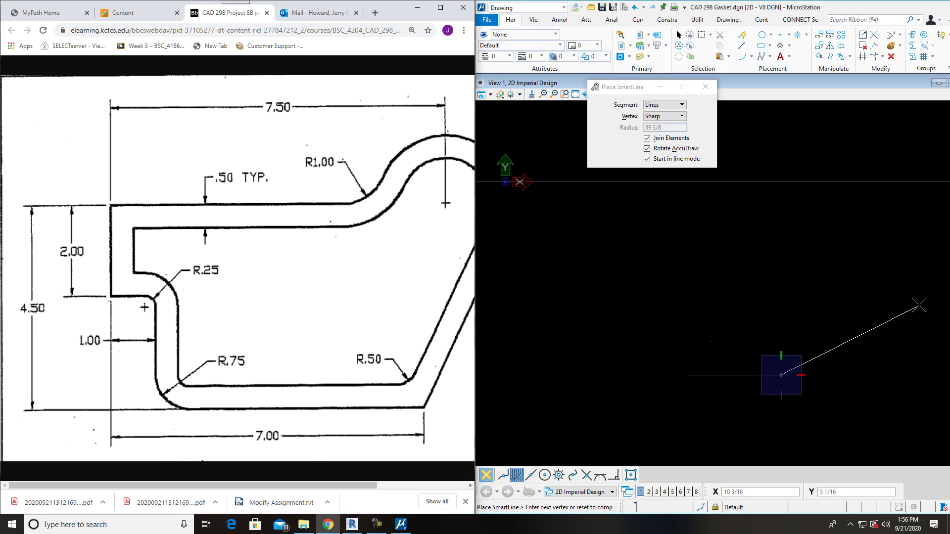
# - Begin a new SmartLine at the bottom line's left end, rising 2.5 vertically
pyautogui.rightClick(858, 336)
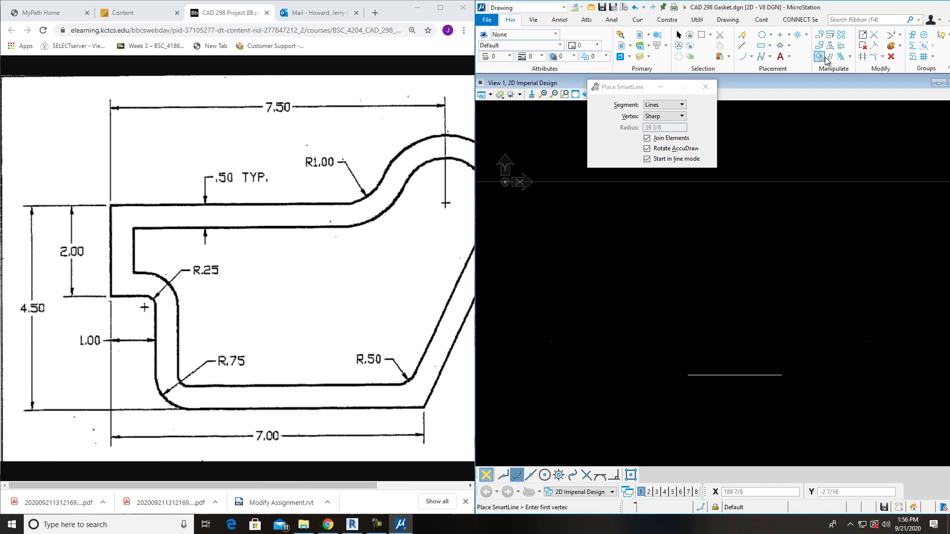
pyautogui.scroll(-3, 693, 366)
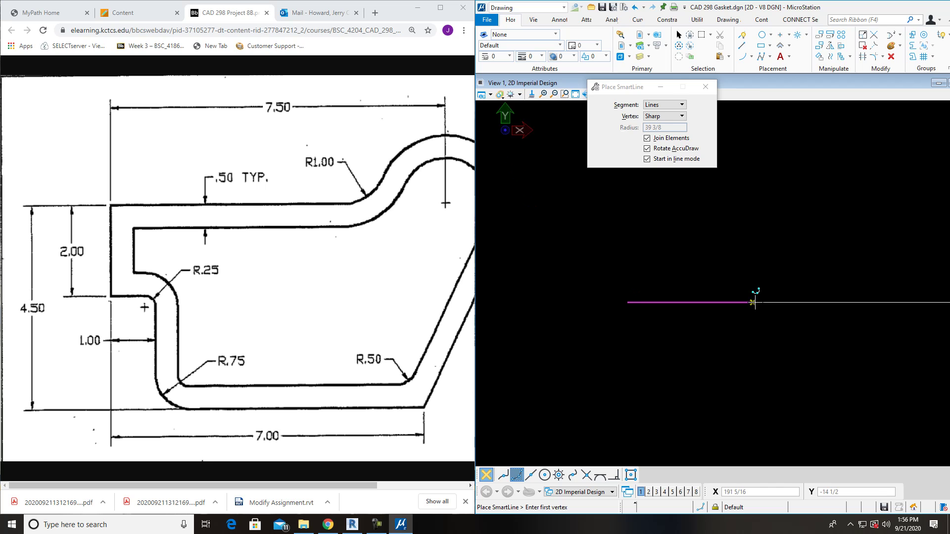
pyautogui.click(753, 302)
pyautogui.scroll(-1, 740, 362)
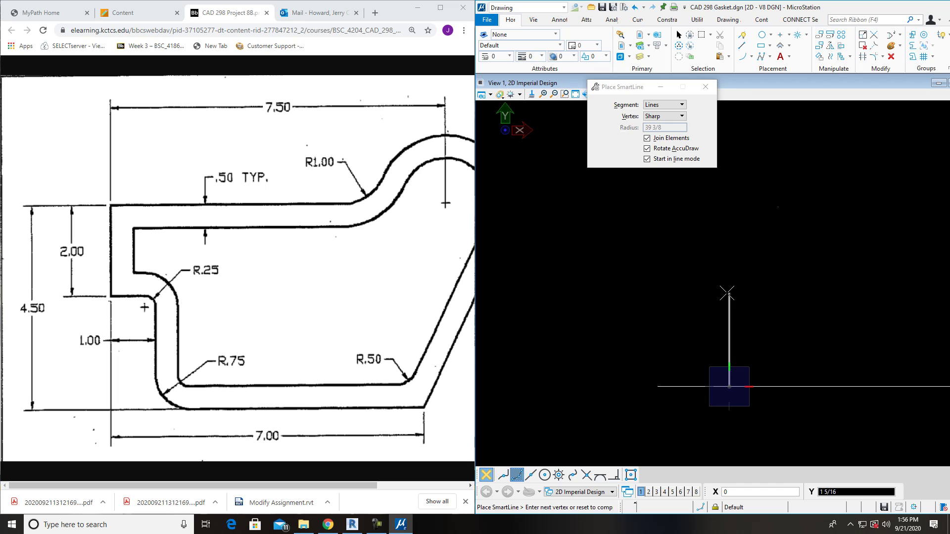
pyautogui.write('2.5')
pyautogui.click(727, 292)
# - Add the short left step, the upper vertical edge and a top edge of 3, then reset
pyautogui.moveTo(727, 219); pyautogui.dragTo(727, 327, button='middle')
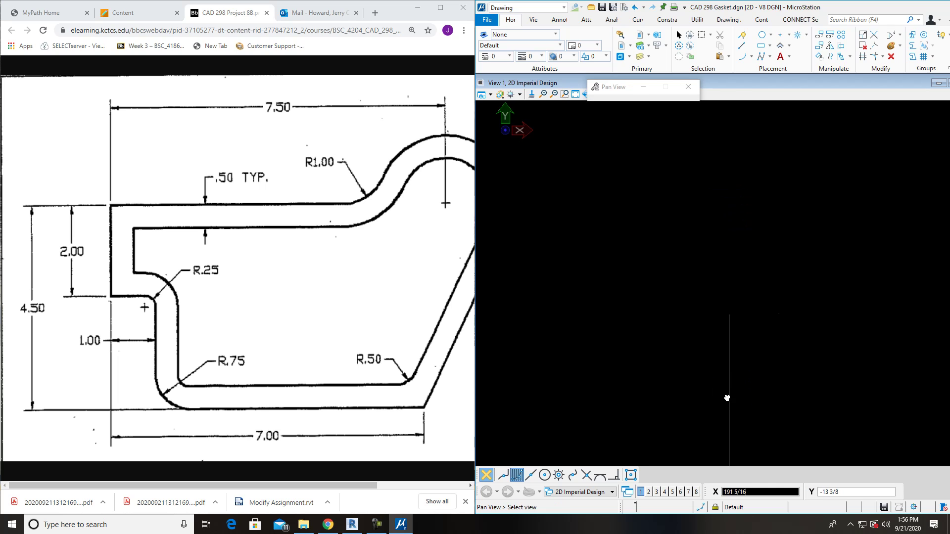
pyautogui.click(647, 313)
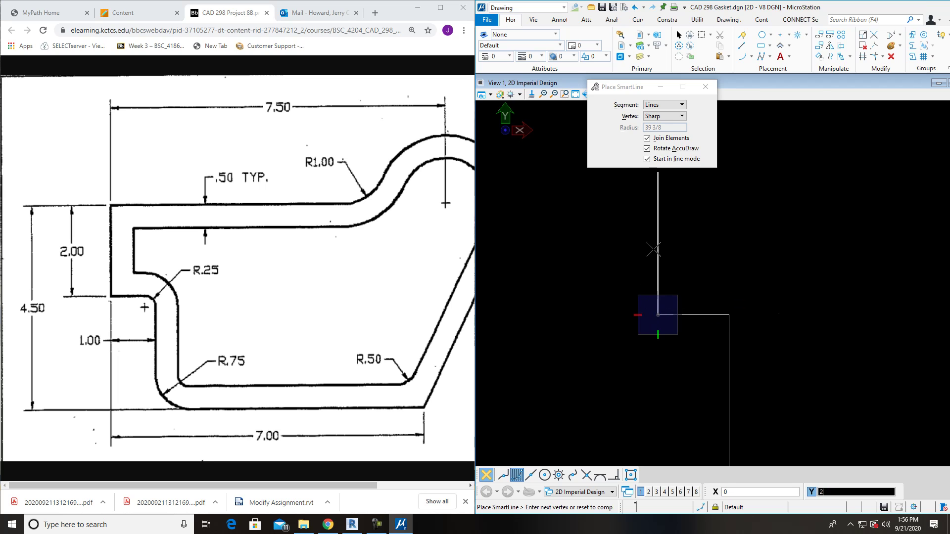
pyautogui.click(658, 176)
pyautogui.scroll(-5, 665, 254)
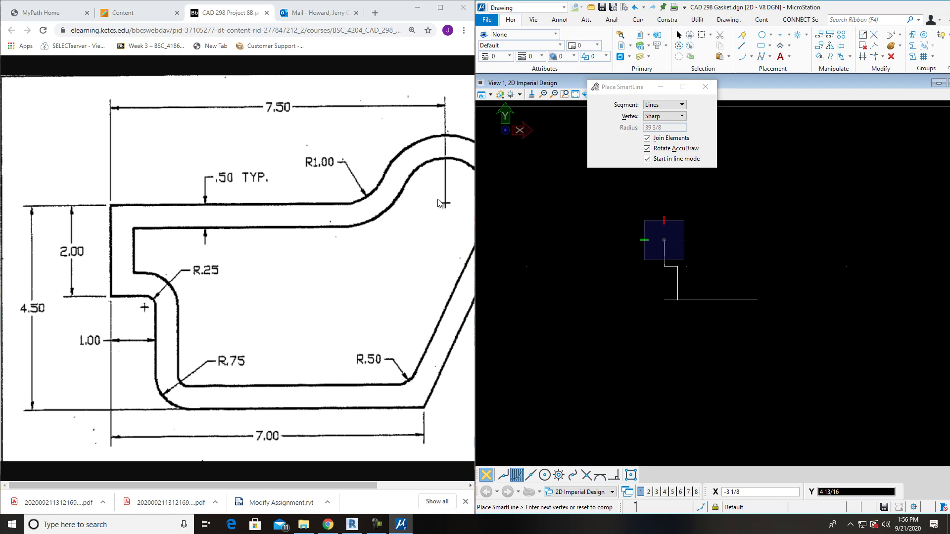
pyautogui.write('3')
pyautogui.click(805, 239)
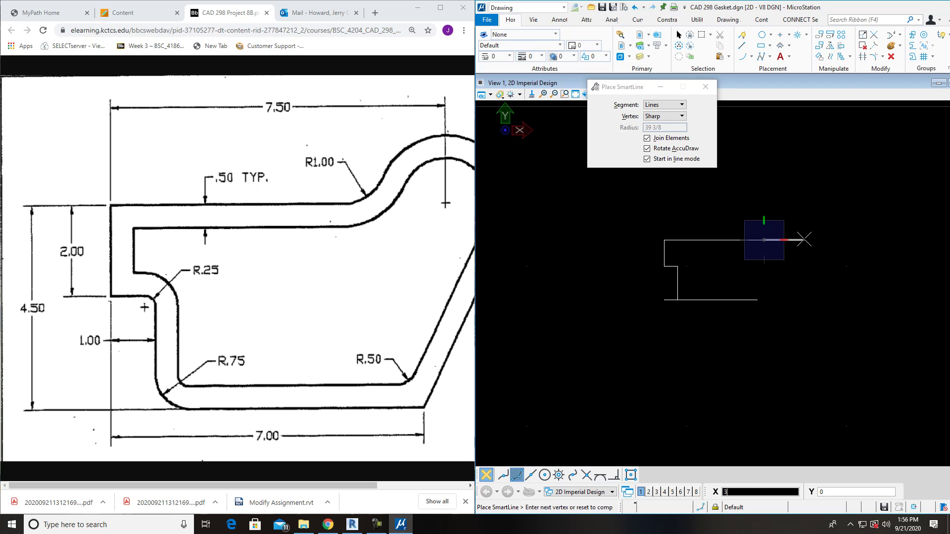
pyautogui.rightClick(804, 239)
pyautogui.scroll(2, 747, 280)
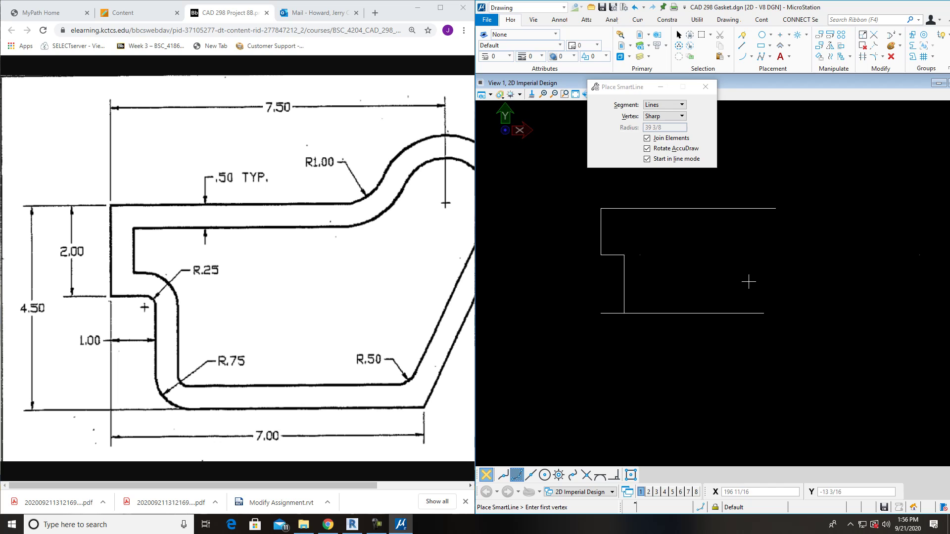
pyautogui.moveTo(746, 280); pyautogui.dragTo(711, 338, button='middle')
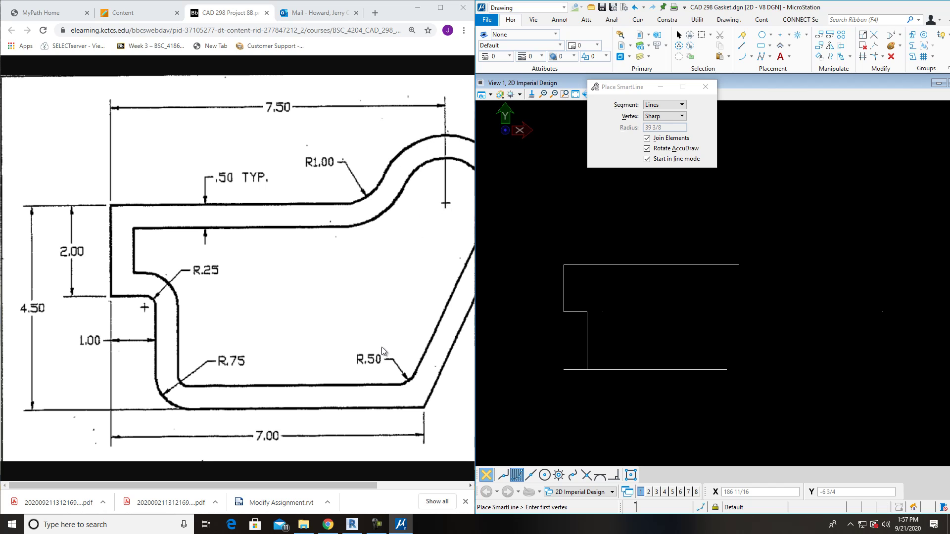
pyautogui.moveTo(314, 486); pyautogui.dragTo(414, 497)
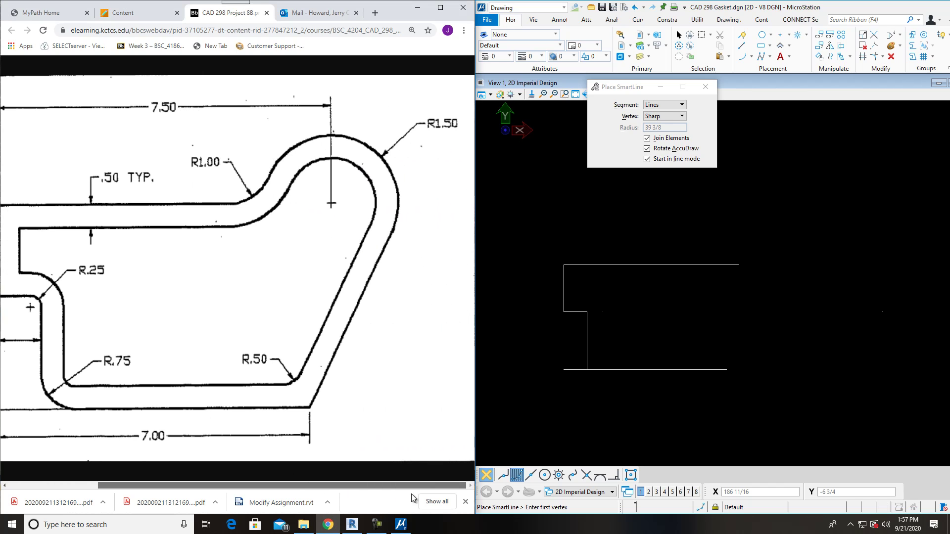
# - Place a fixed-size 1.5 circle at the top line's right end, then discard it as wrongly sized
pyautogui.click(761, 35)
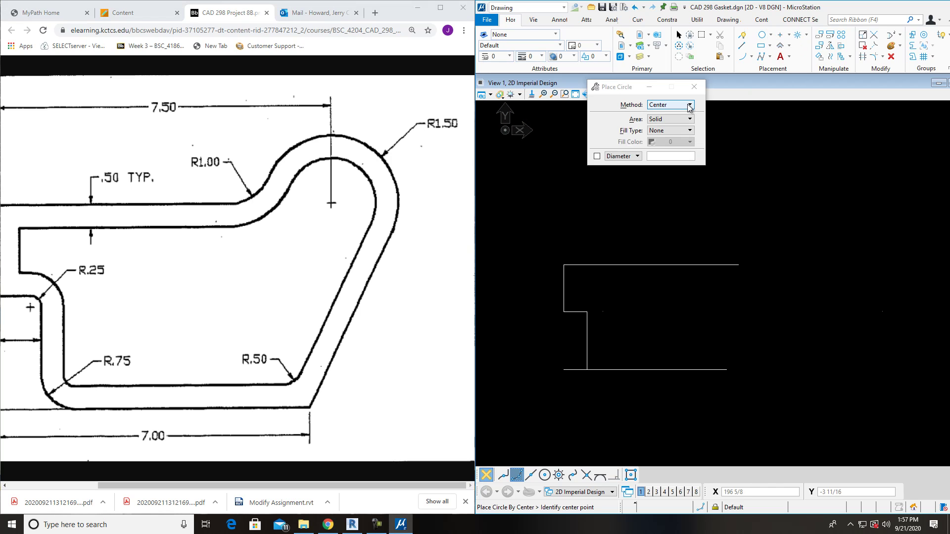
pyautogui.click(597, 156)
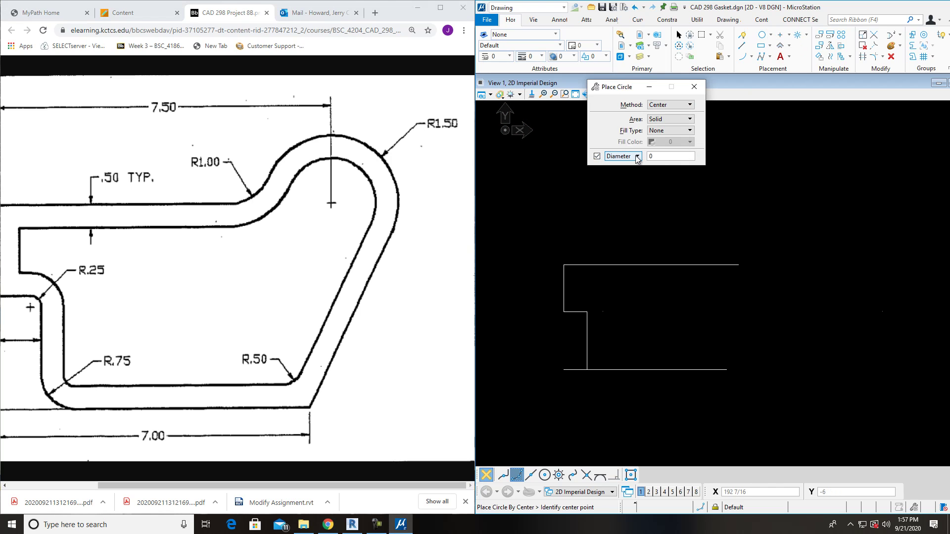
pyautogui.write('1.5')
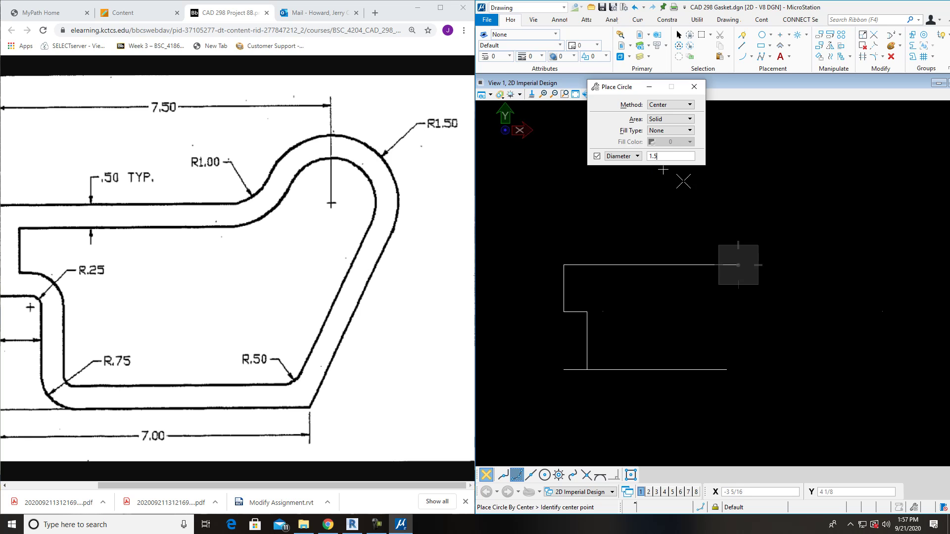
pyautogui.click(739, 265)
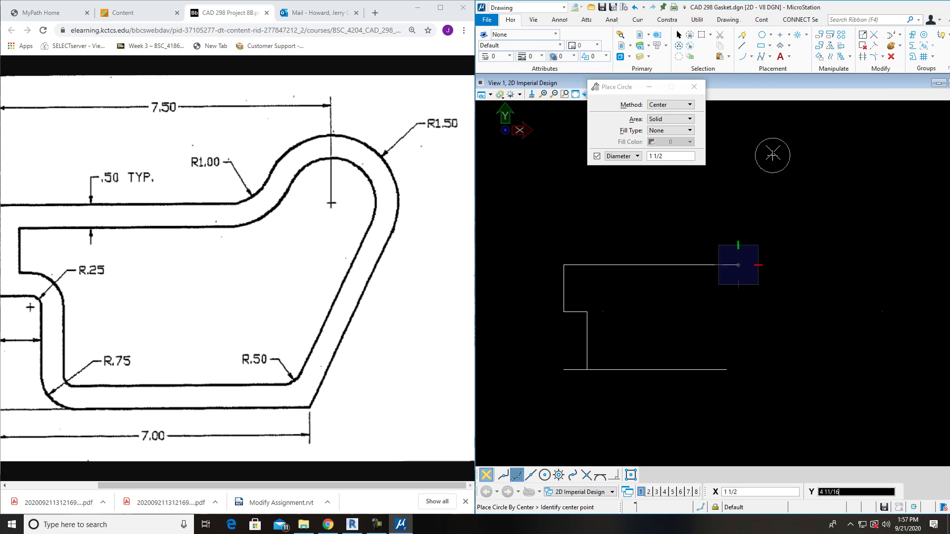
pyautogui.press('Escape')
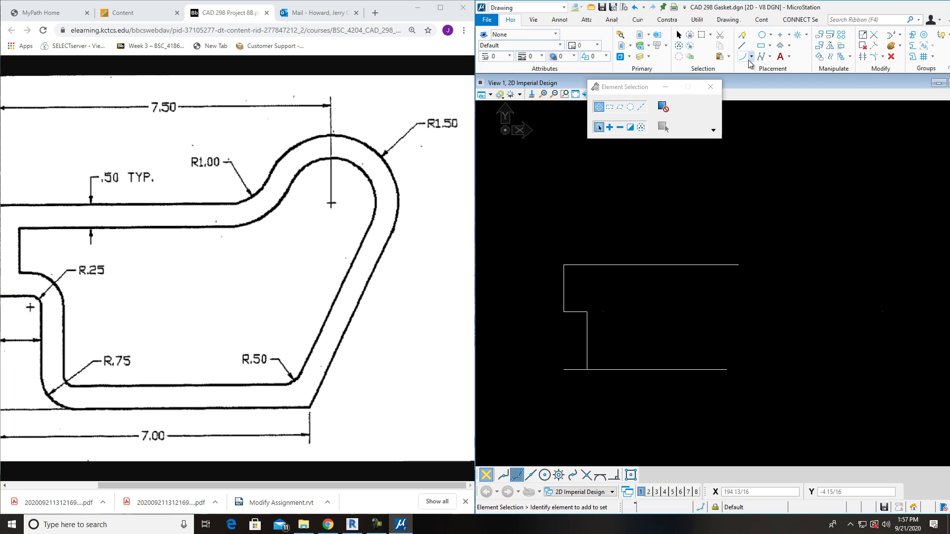
# - Switch the circle size from Diameter to Radius 1 1/2 and centre it on the top line's right end
pyautogui.click(761, 35)
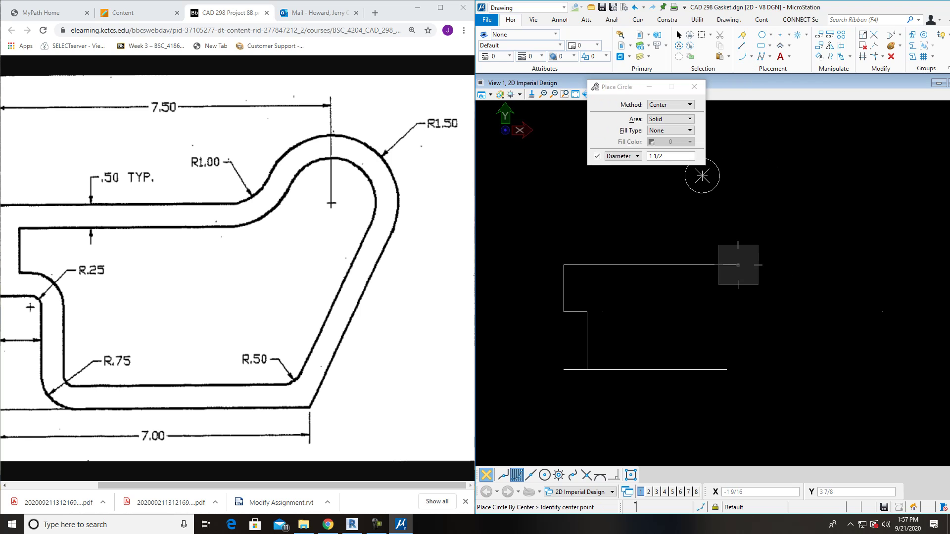
pyautogui.press('Return')
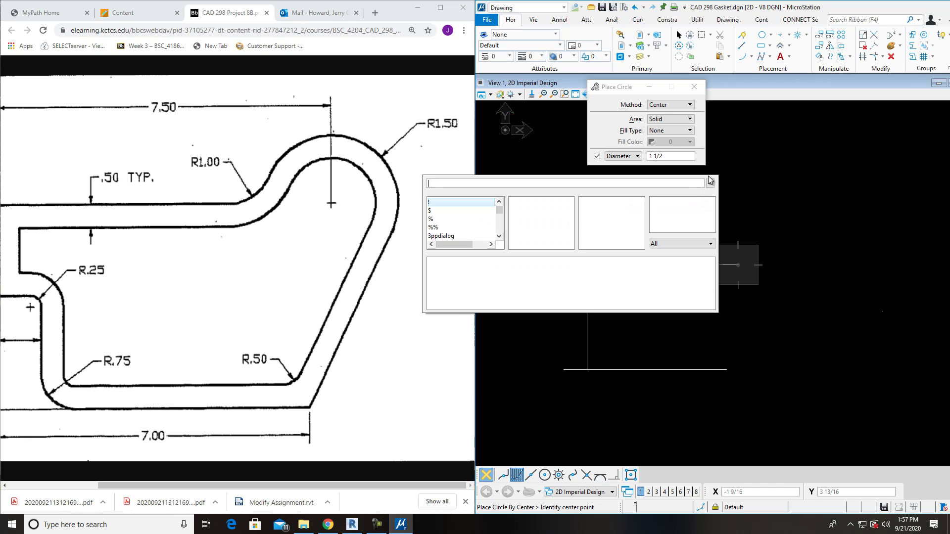
pyautogui.press('Escape')
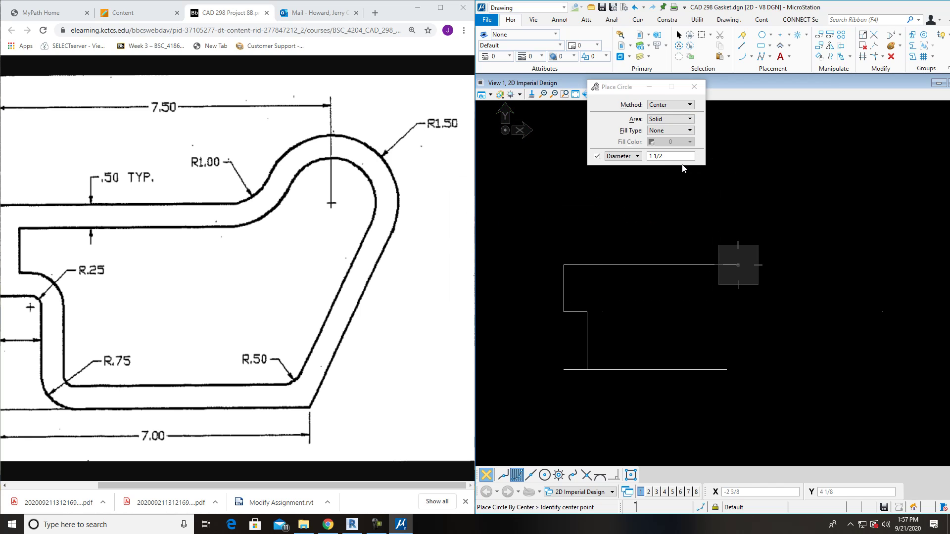
pyautogui.click(636, 156)
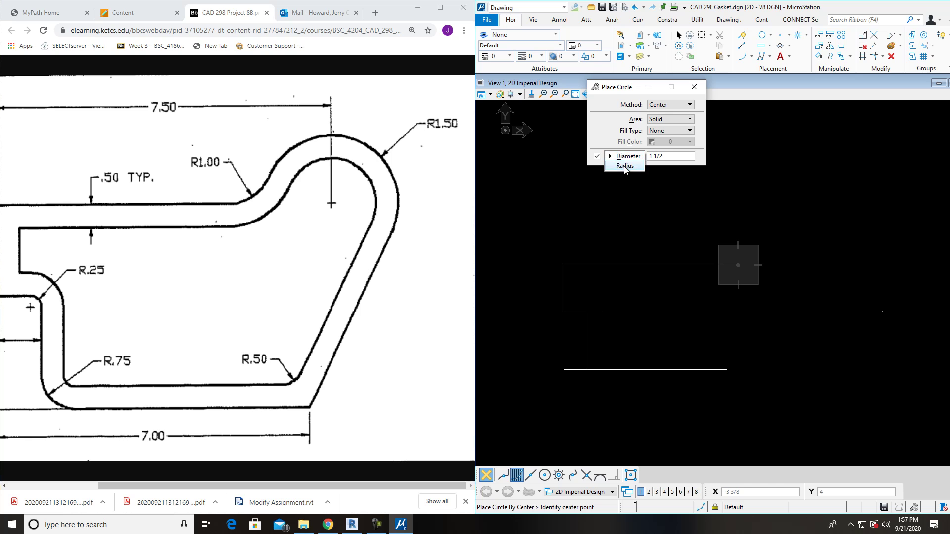
pyautogui.click(632, 166)
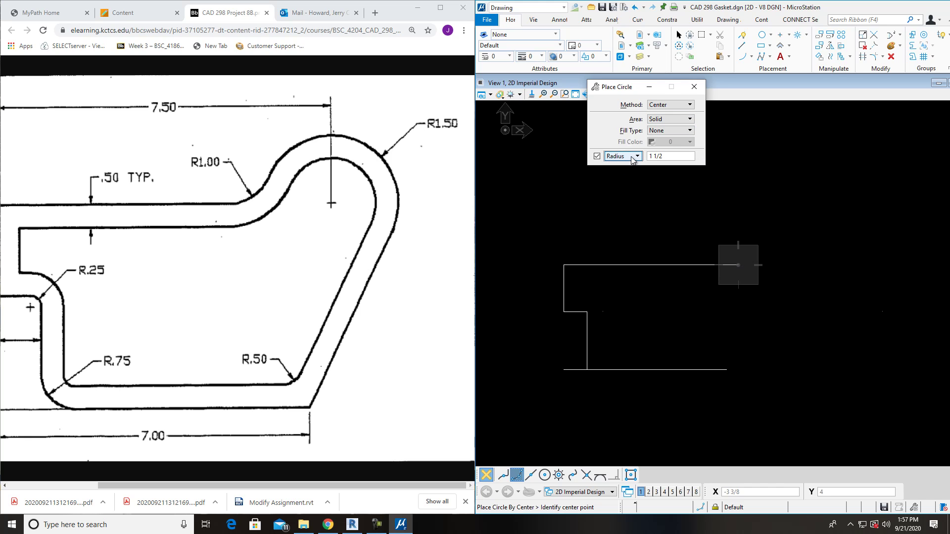
pyautogui.click(705, 193)
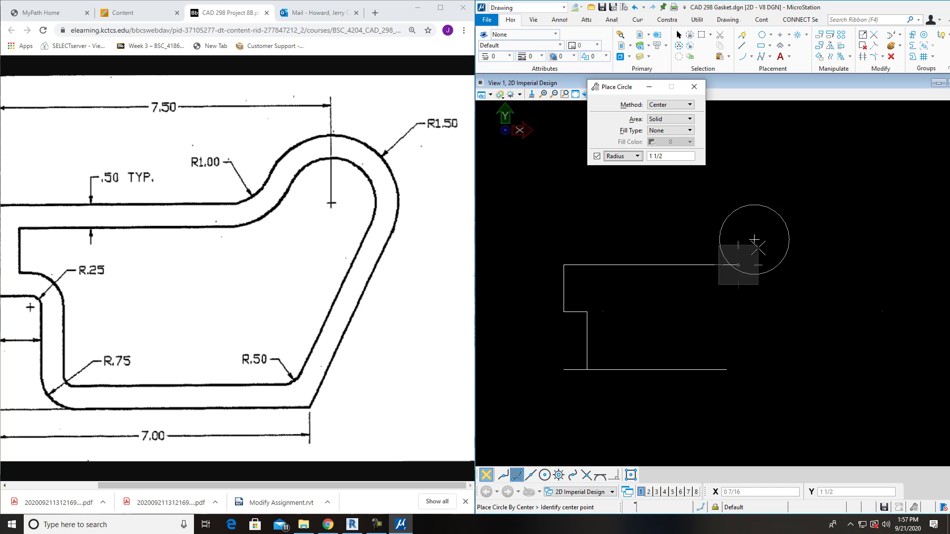
pyautogui.click(738, 265)
# - Draw a line from the bottom edge's right end, Tangent-snapped to the circle
pyautogui.press('Escape')
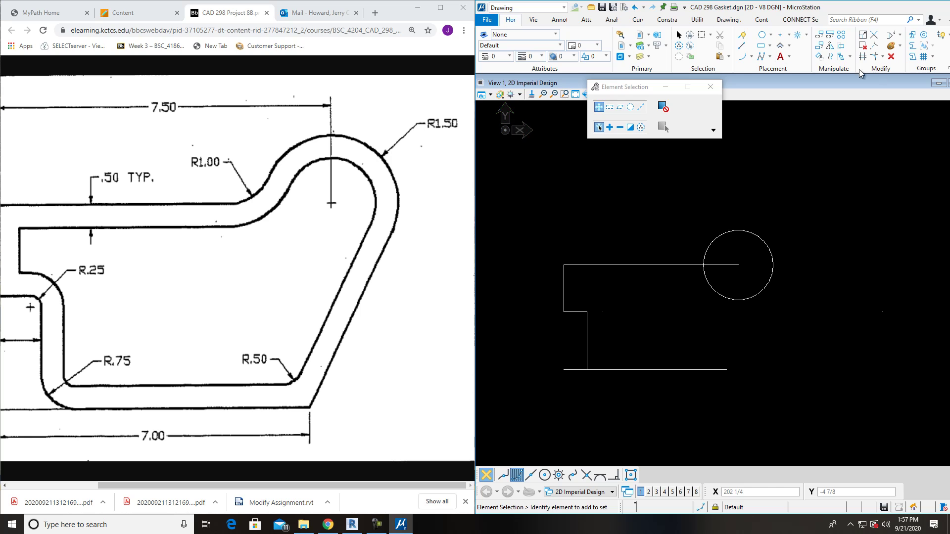
pyautogui.click(742, 46)
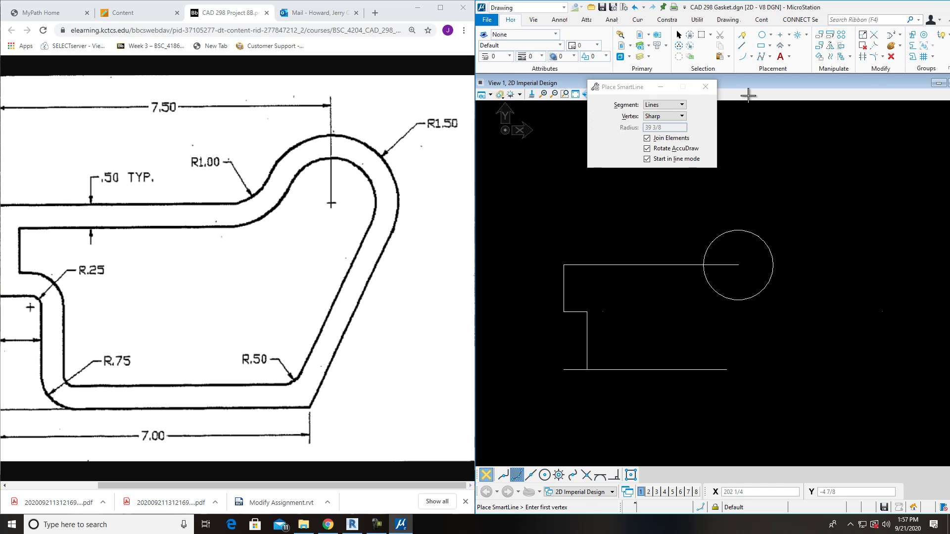
pyautogui.click(726, 369)
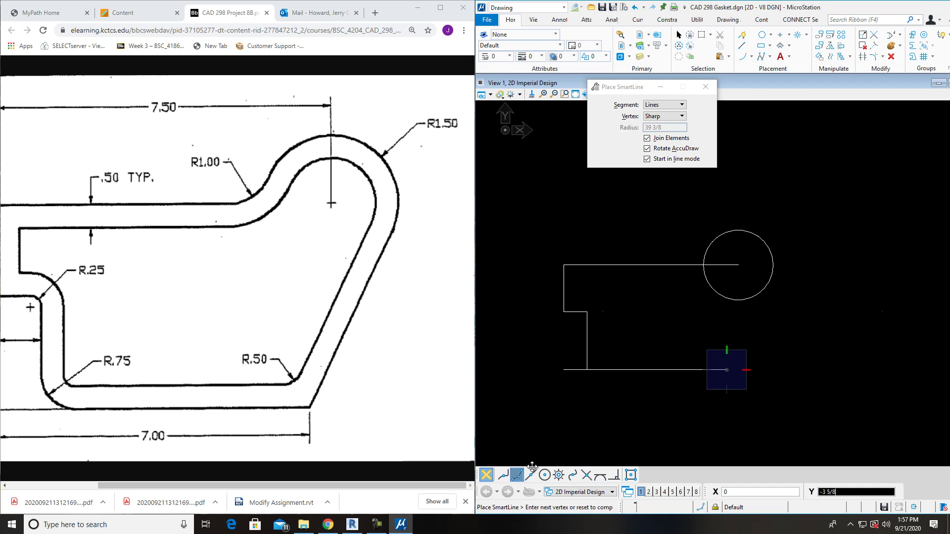
pyautogui.click(600, 475)
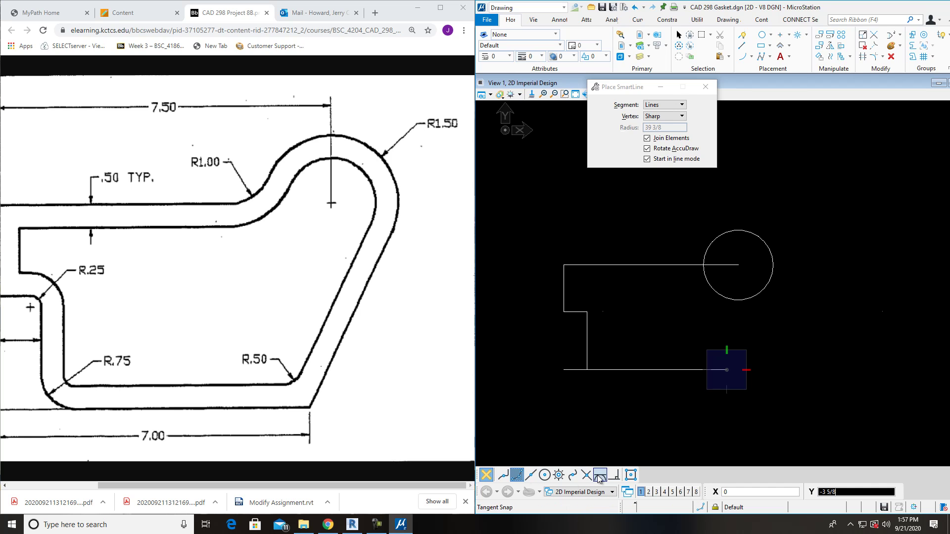
pyautogui.click(771, 283)
pyautogui.rightClick(785, 299)
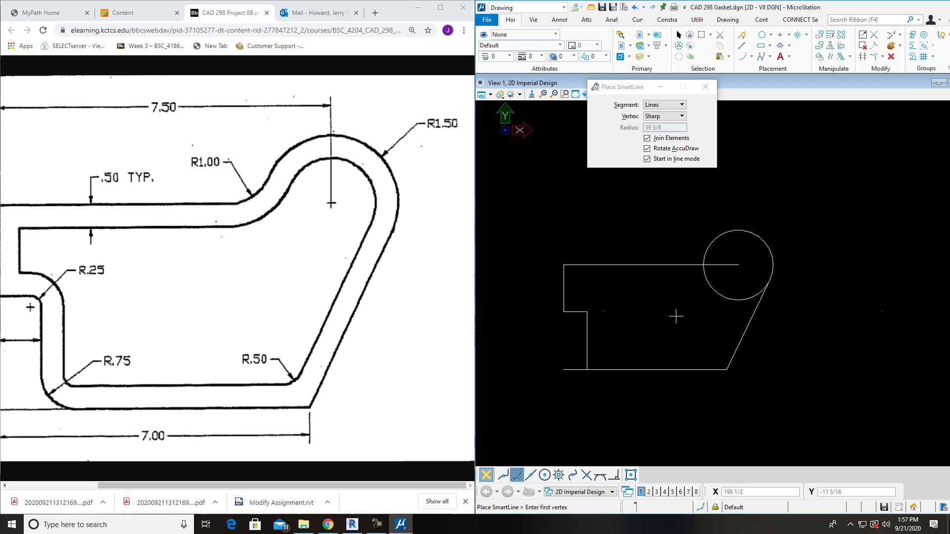
pyautogui.click(705, 88)
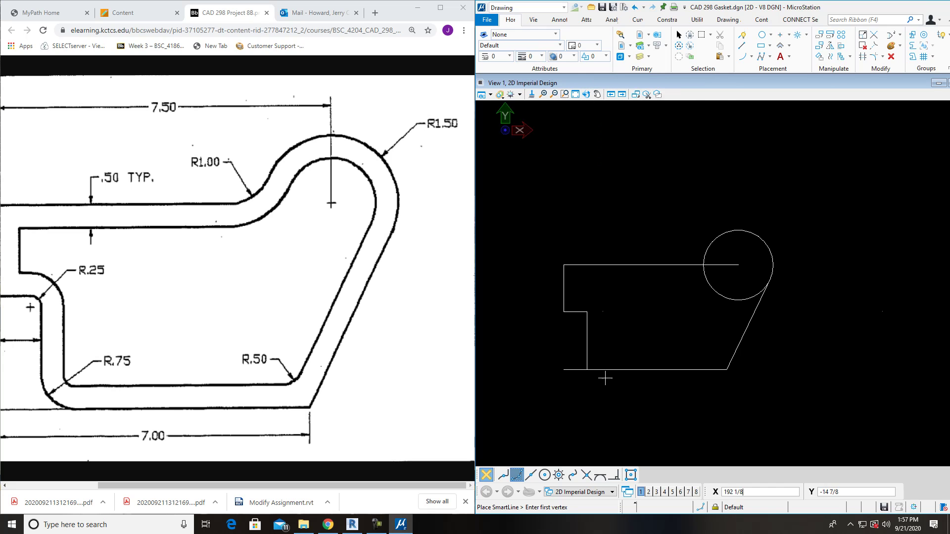
pyautogui.scroll(2, 568, 373)
pyautogui.moveTo(568, 373)
pyautogui.mouseDown(button='middle')
pyautogui.moveTo(603, 375)
pyautogui.moveTo(578, 396)
pyautogui.mouseUp(button='middle')
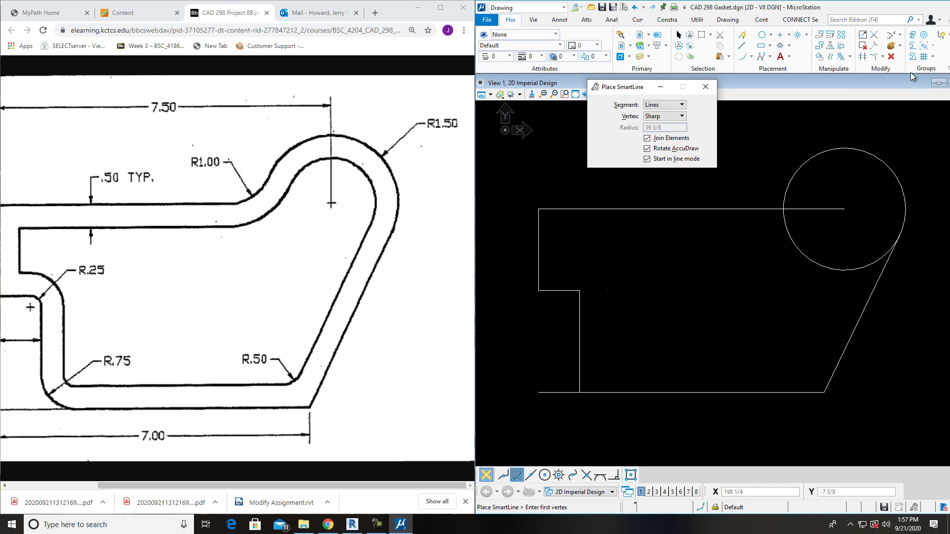
# - Trim Multiple away the bottom line's stub, the top line overhang and the circle's inner arc
pyautogui.click(863, 56)
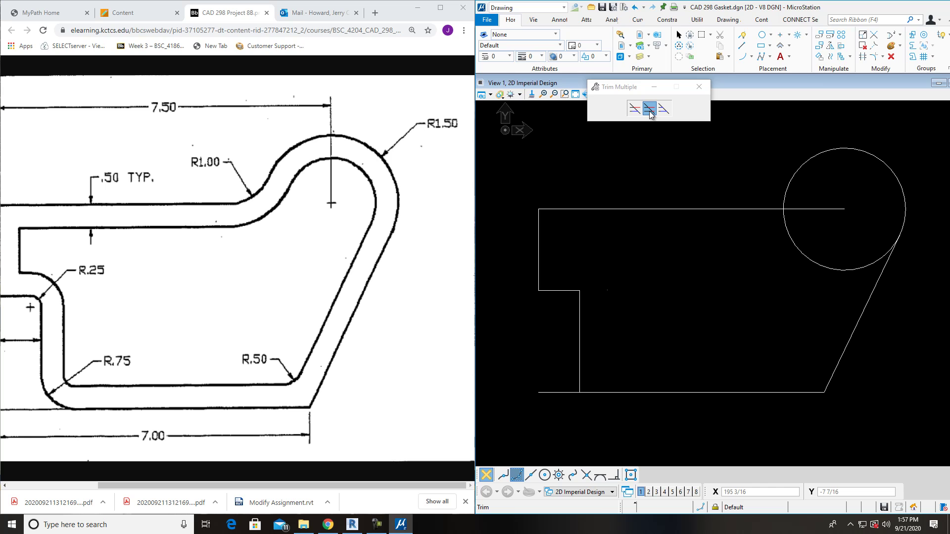
pyautogui.scroll(-2, 735, 297)
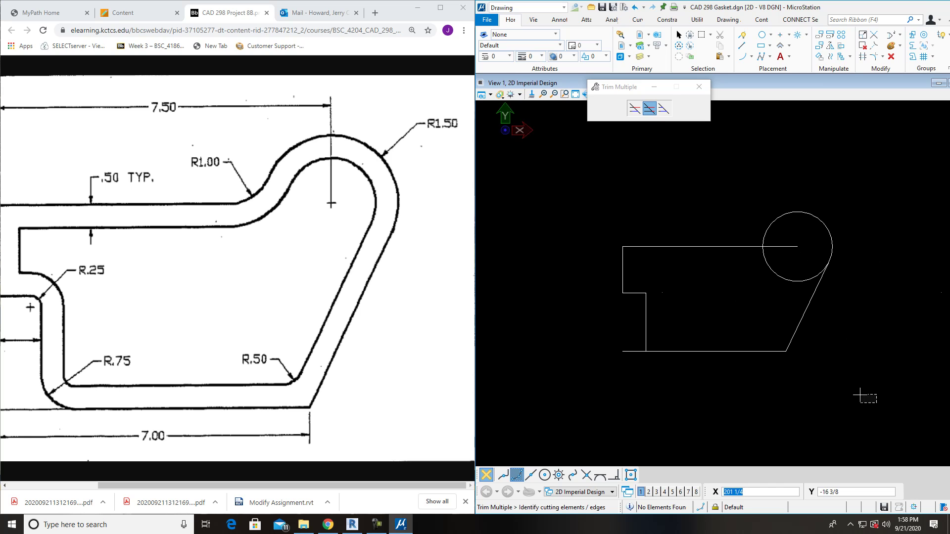
pyautogui.moveTo(876, 402)
pyautogui.mouseDown()
pyautogui.moveTo(610, 238)
pyautogui.moveTo(580, 196)
pyautogui.mouseUp()
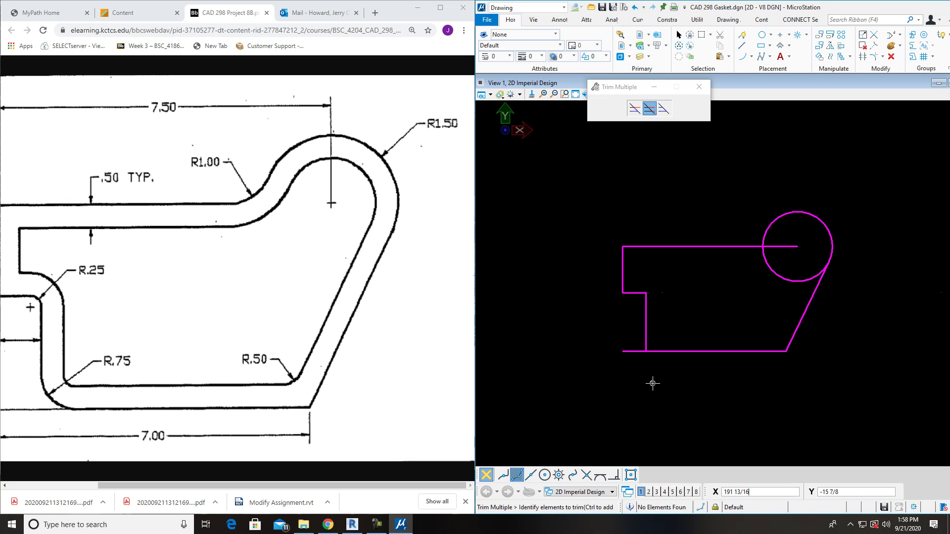
pyautogui.moveTo(632, 337); pyautogui.dragTo(629, 333)
pyautogui.moveTo(784, 254)
pyautogui.mouseDown()
pyautogui.moveTo(784, 271)
pyautogui.moveTo(789, 250)
pyautogui.mouseUp()
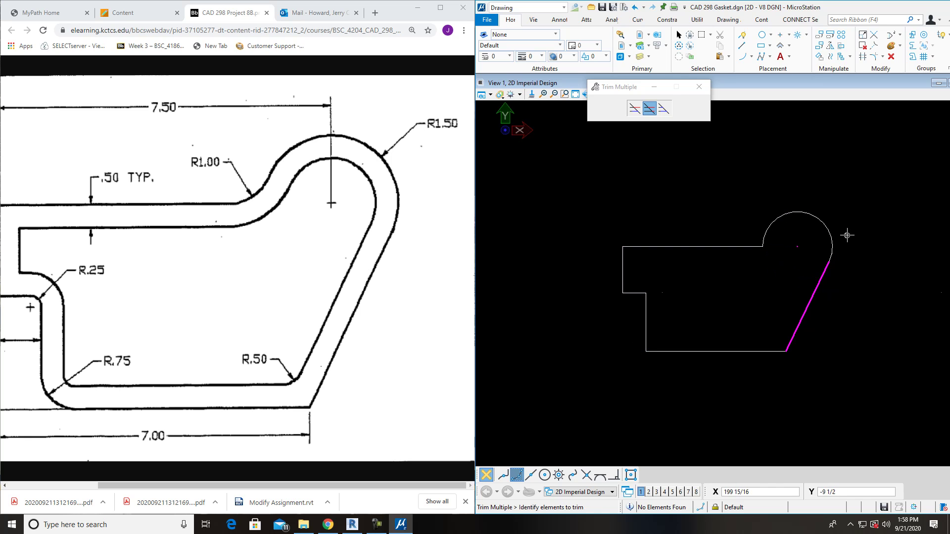
pyautogui.rightClick(861, 271)
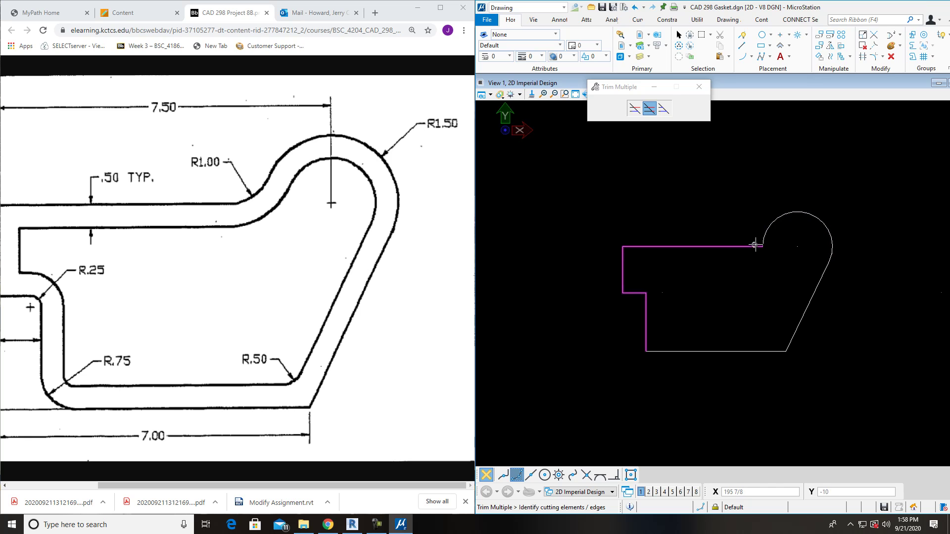
pyautogui.click(82, 289)
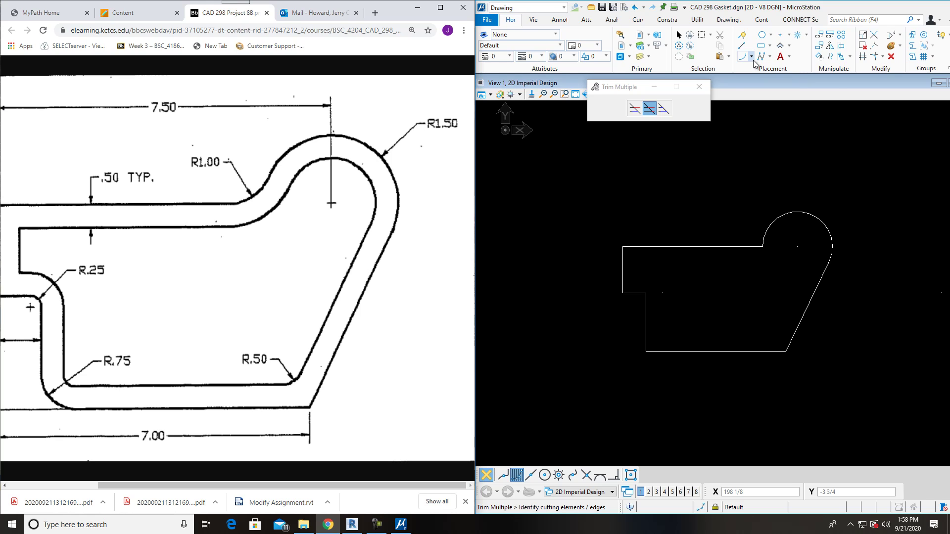
# - Fillet the bottom-left corner with radius 0.75 and the inner step corner with 0.25
pyautogui.click(882, 56)
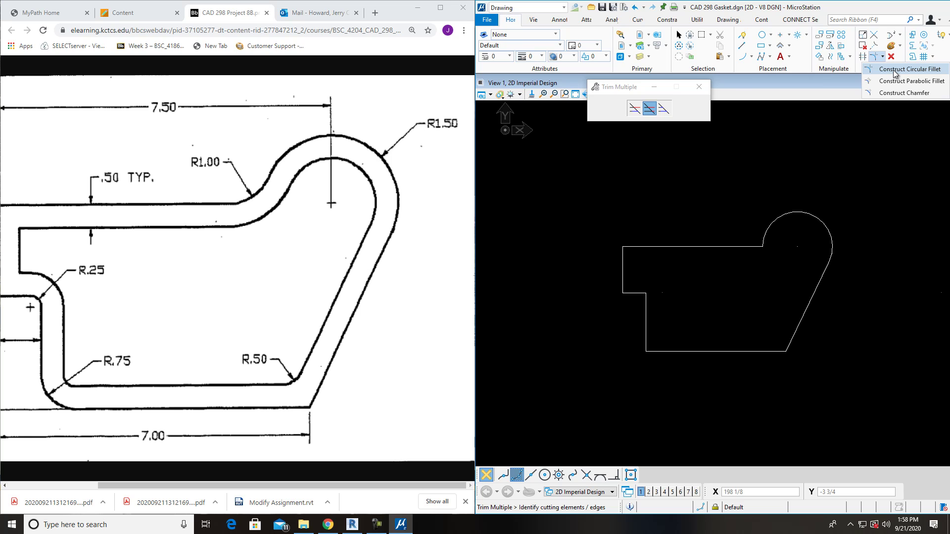
pyautogui.click(896, 70)
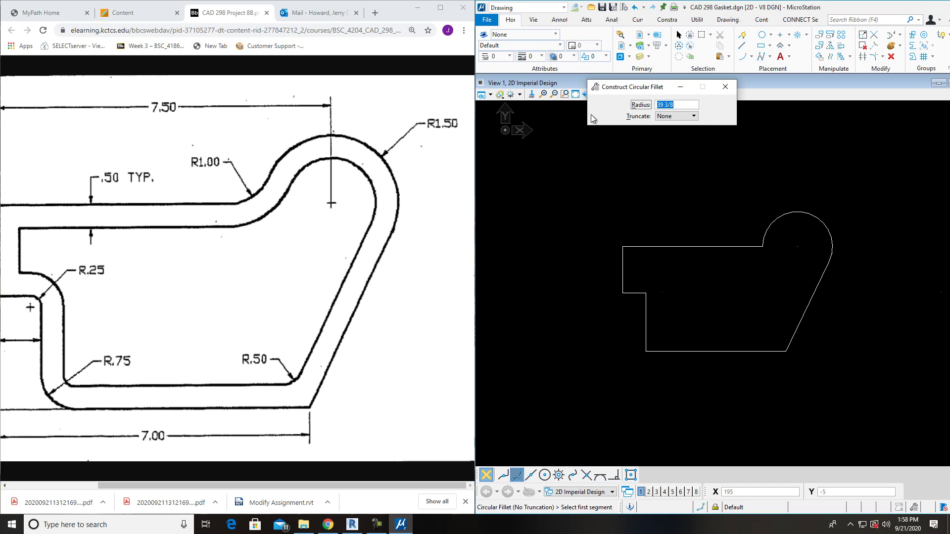
pyautogui.write('.75')
pyautogui.click(644, 340)
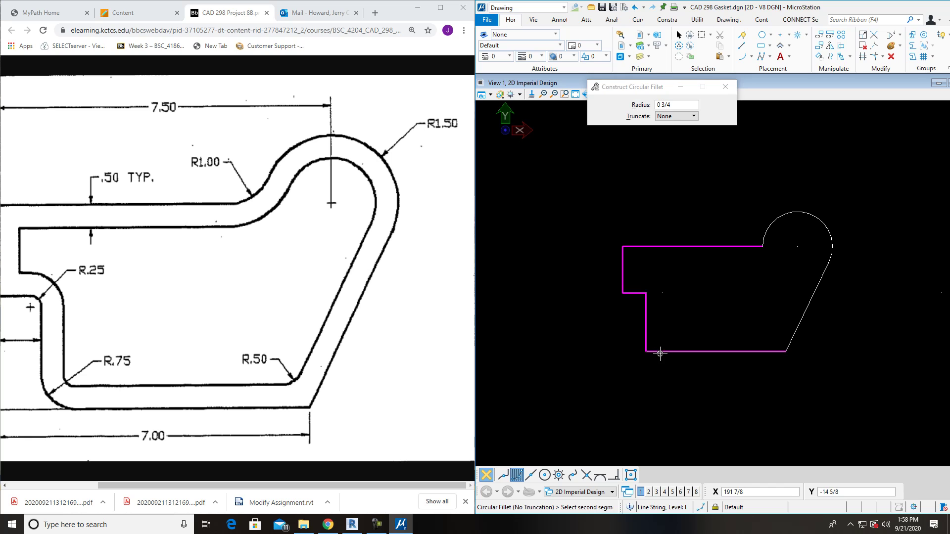
pyautogui.click(663, 352)
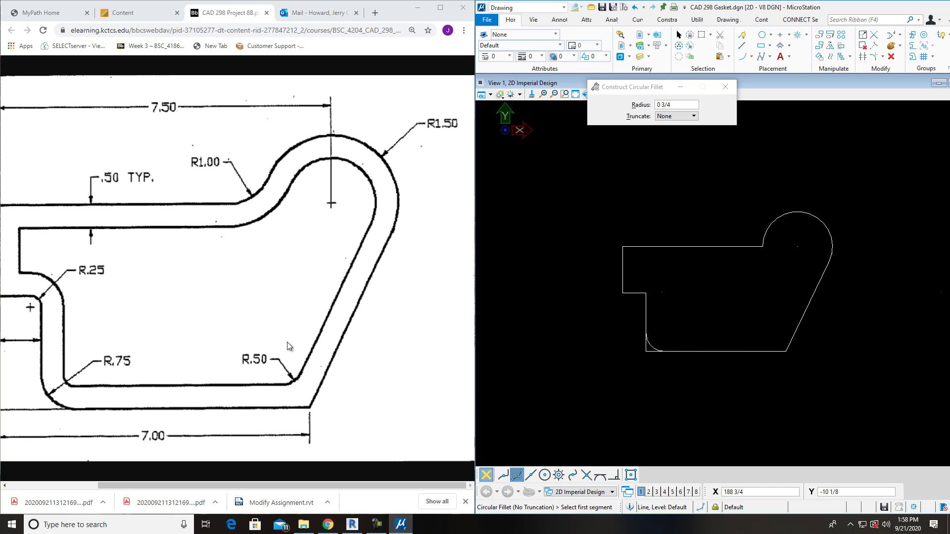
pyautogui.click(659, 106)
pyautogui.write('.25')
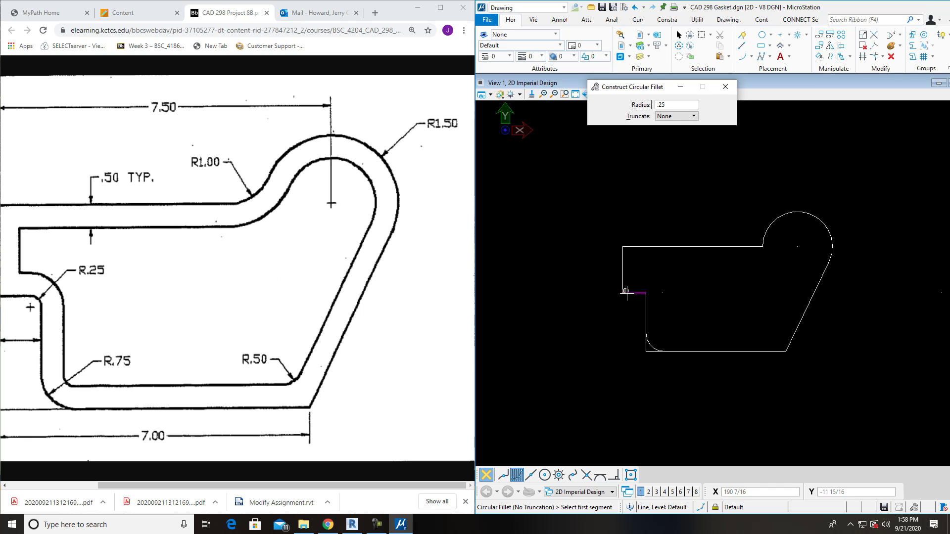
pyautogui.click(642, 296)
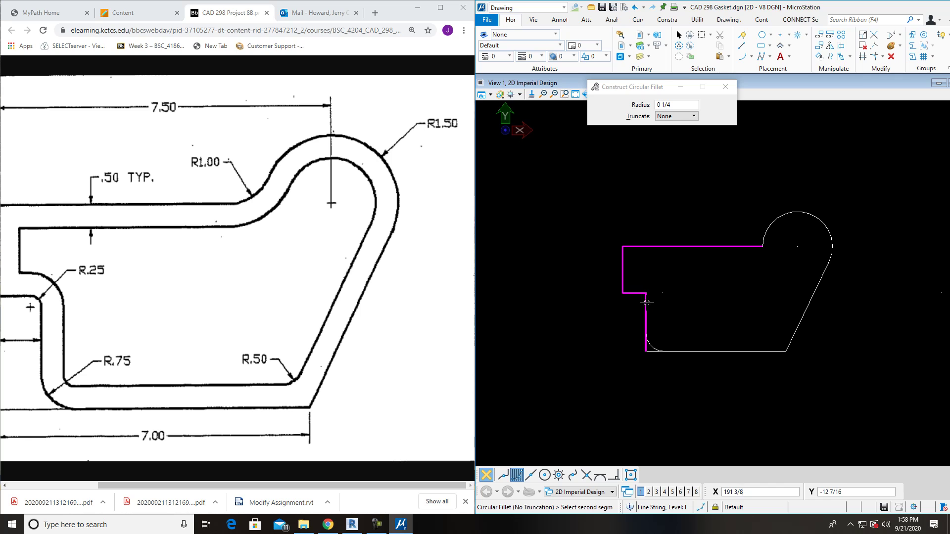
pyautogui.click(645, 300)
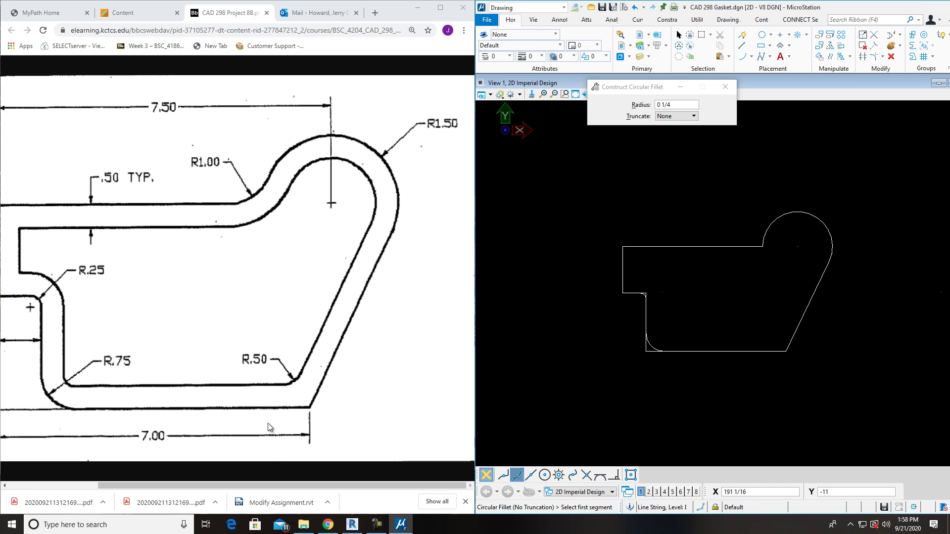
# - Fillet the top edge into the R1.50 arc with radius 1
pyautogui.moveTo(275, 485)
pyautogui.mouseDown()
pyautogui.moveTo(242, 489)
pyautogui.moveTo(269, 493)
pyautogui.mouseUp()
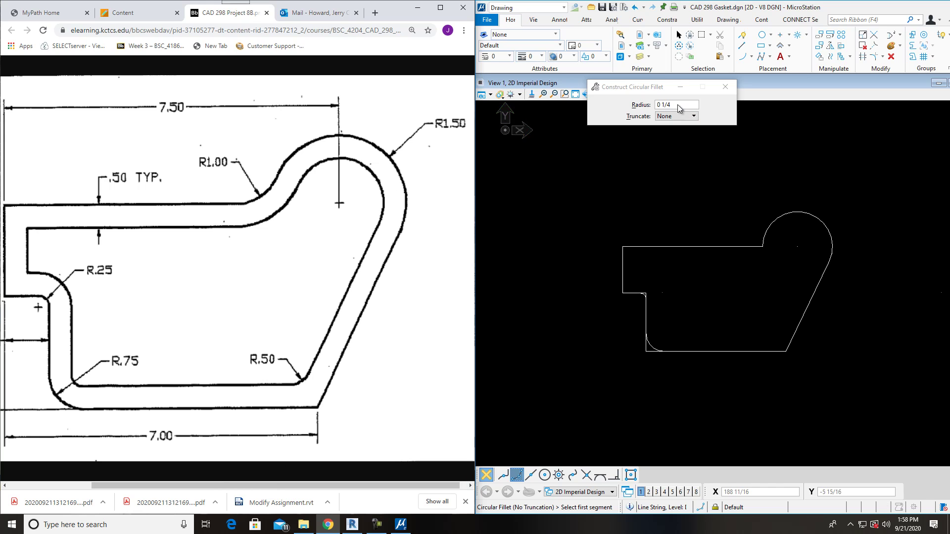
pyautogui.click(626, 119)
pyautogui.write('1')
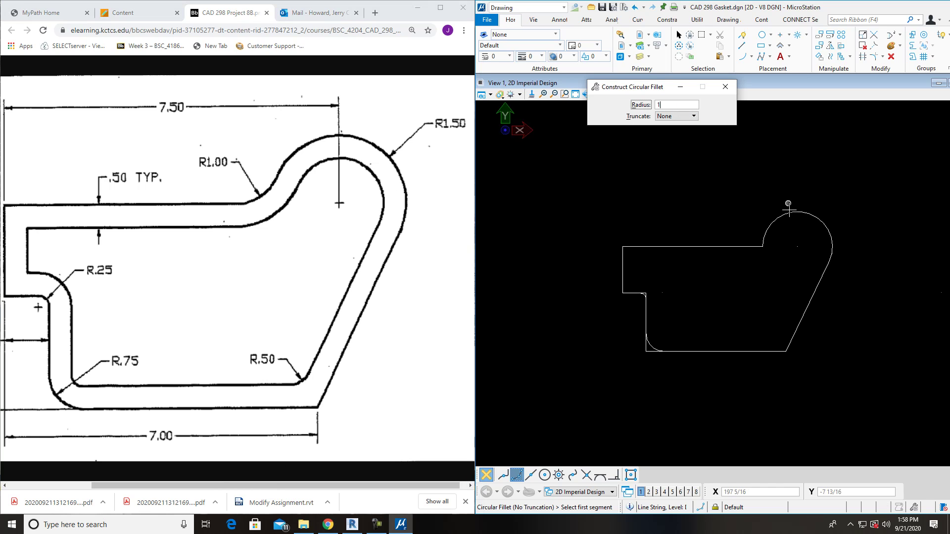
pyautogui.click(753, 246)
pyautogui.click(763, 238)
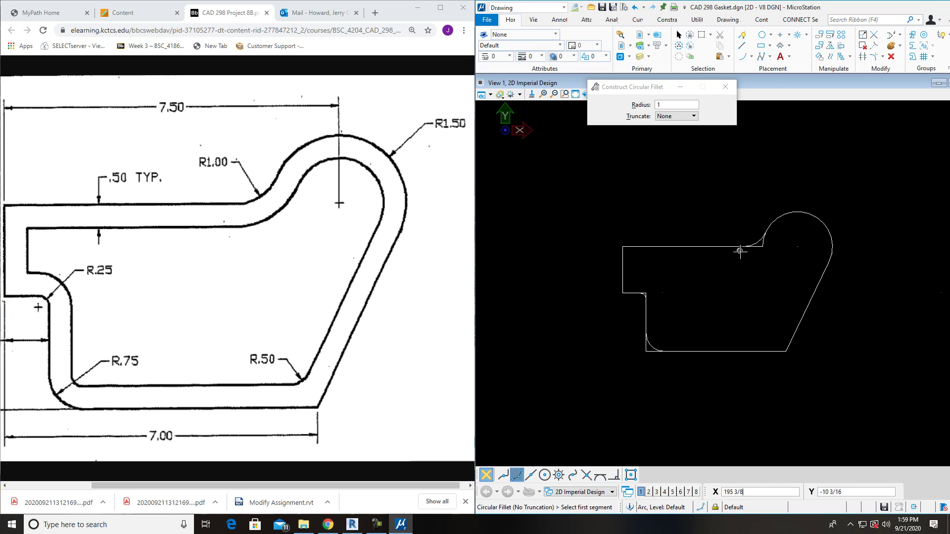
# - Trim Multiple the extra arc piece and sharp corner segments left behind the fillets
pyautogui.click(862, 57)
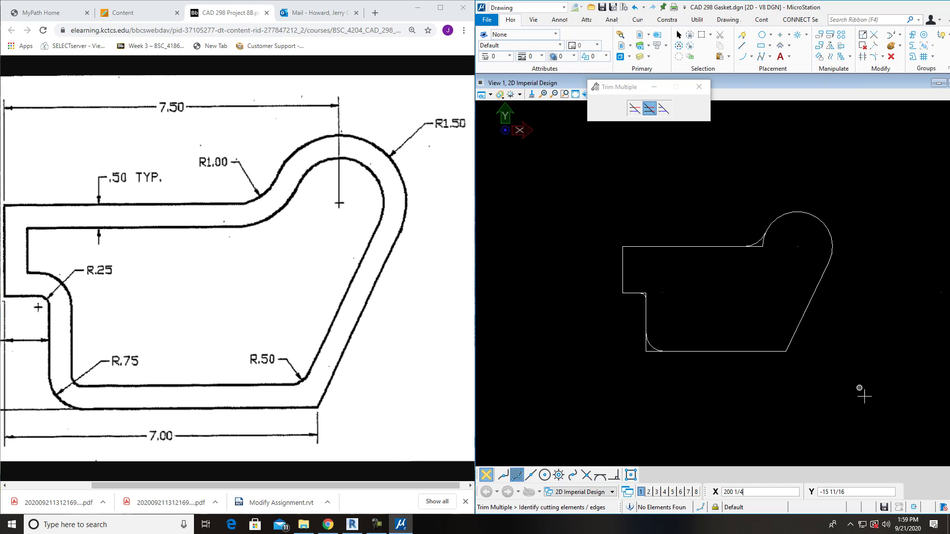
pyautogui.moveTo(865, 395); pyautogui.dragTo(608, 195)
pyautogui.scroll(5, 782, 244)
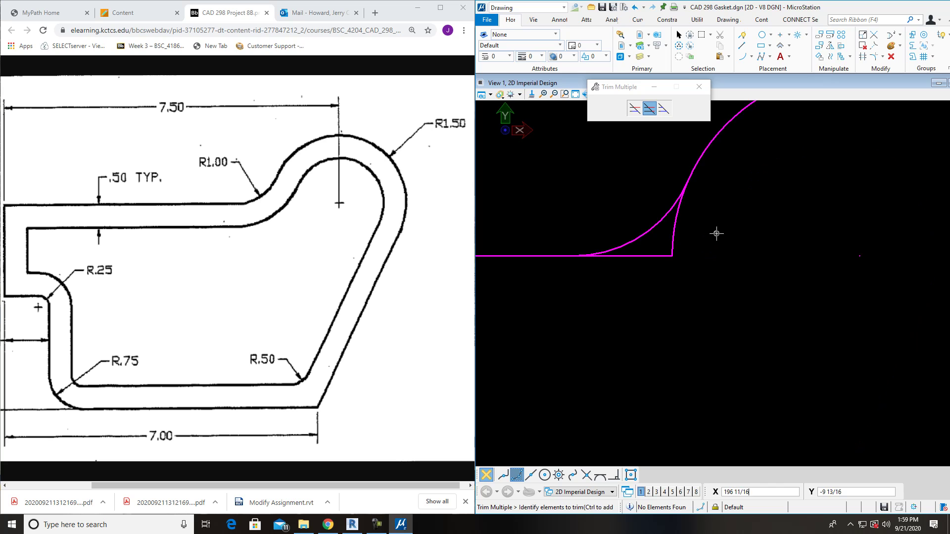
pyautogui.click(672, 239)
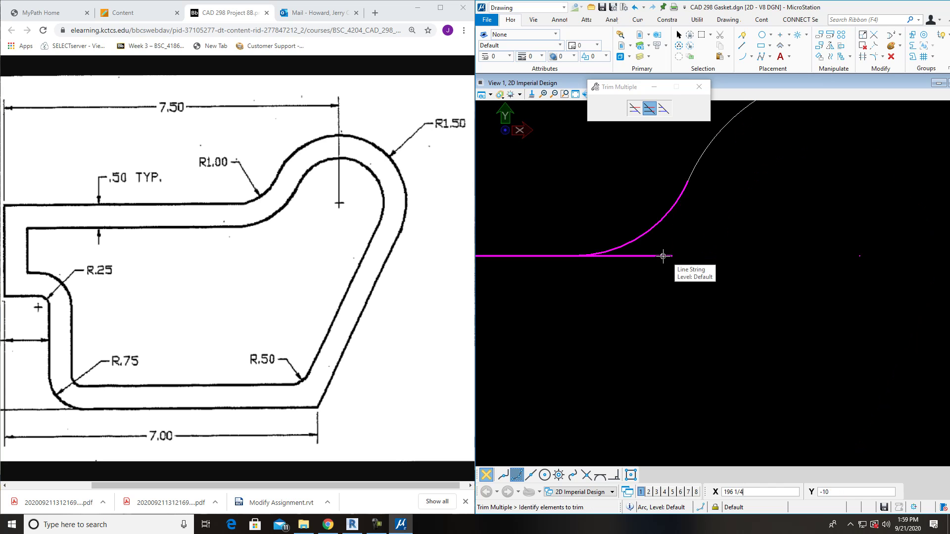
pyautogui.click(662, 256)
pyautogui.scroll(-4, 663, 257)
pyautogui.scroll(5, 638, 267)
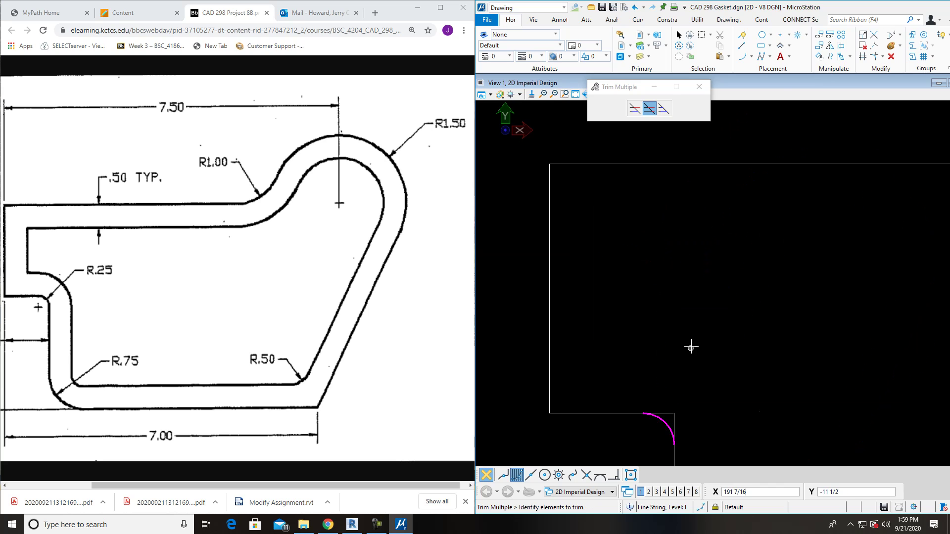
pyautogui.moveTo(698, 370); pyautogui.dragTo(694, 268, button='middle')
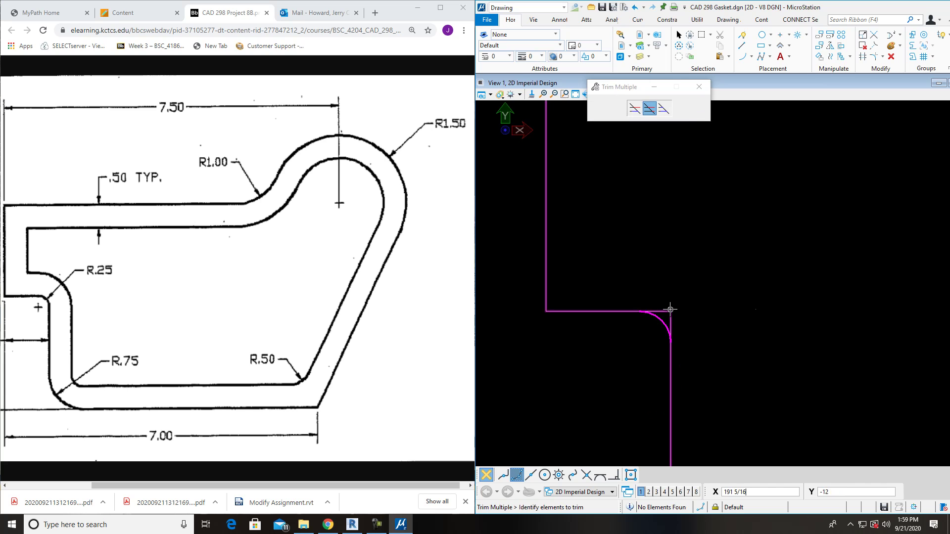
pyautogui.scroll(-5, 678, 319)
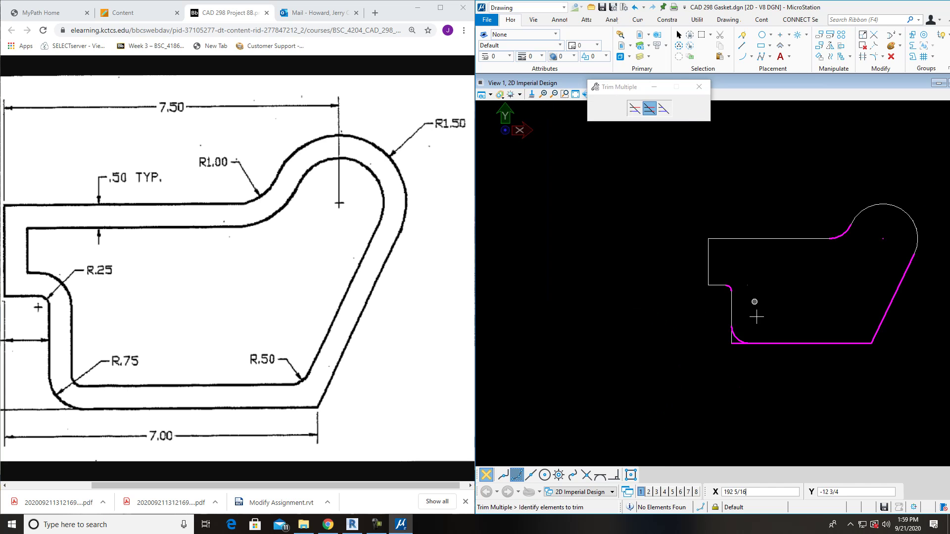
pyautogui.scroll(5, 753, 322)
pyautogui.scroll(-5, 637, 273)
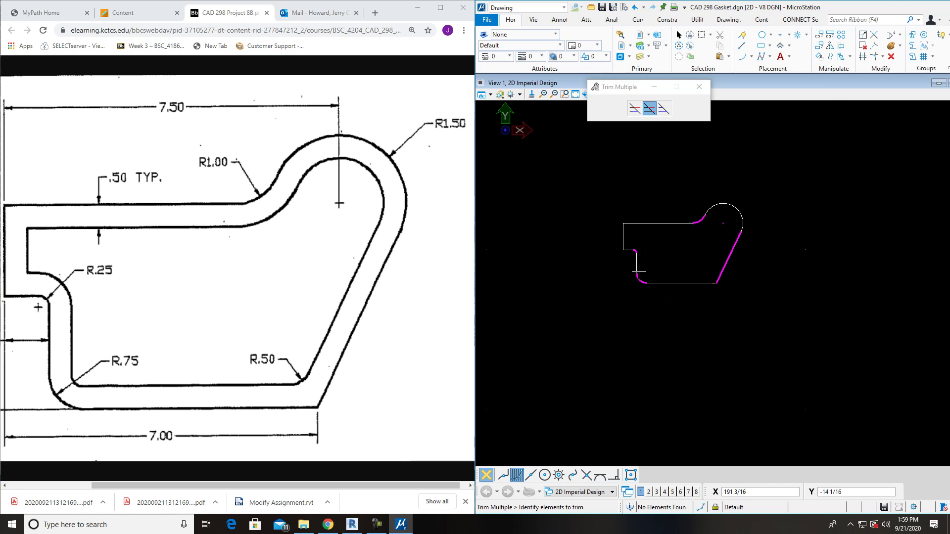
pyautogui.scroll(3, 697, 262)
pyautogui.rightClick(669, 300)
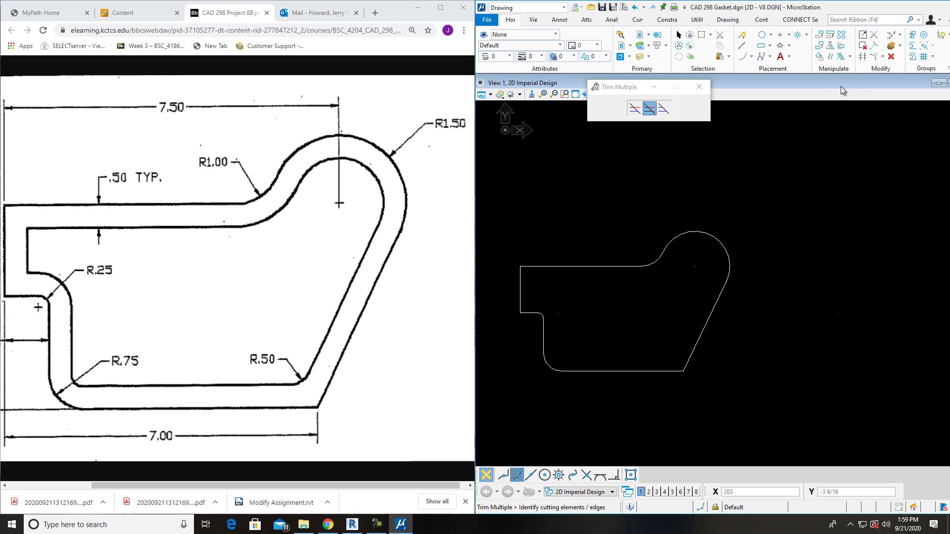
# - Chain the top edge, R1 fillet, R1.50 arc, diagonal, bottom, R.75 and R.25 arcs into one complex chain
pyautogui.click(912, 49)
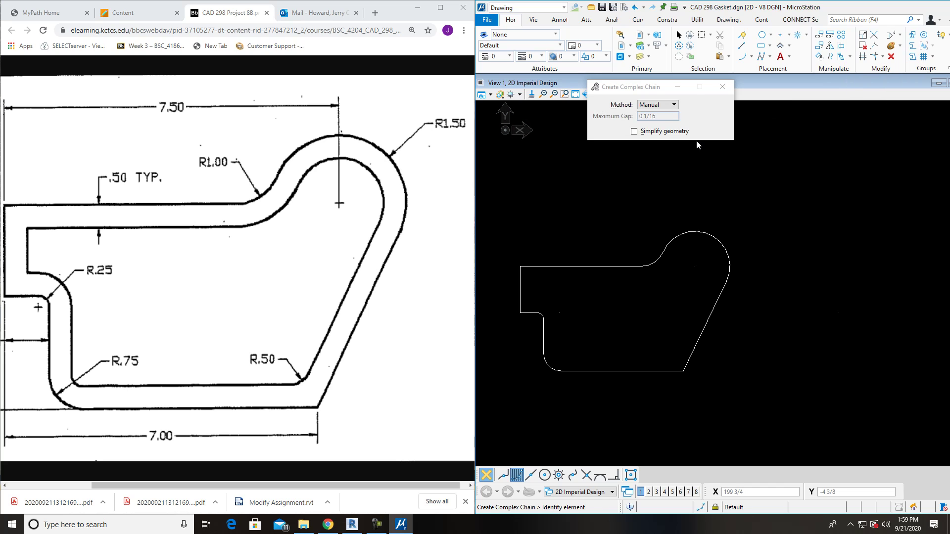
pyautogui.click(547, 267)
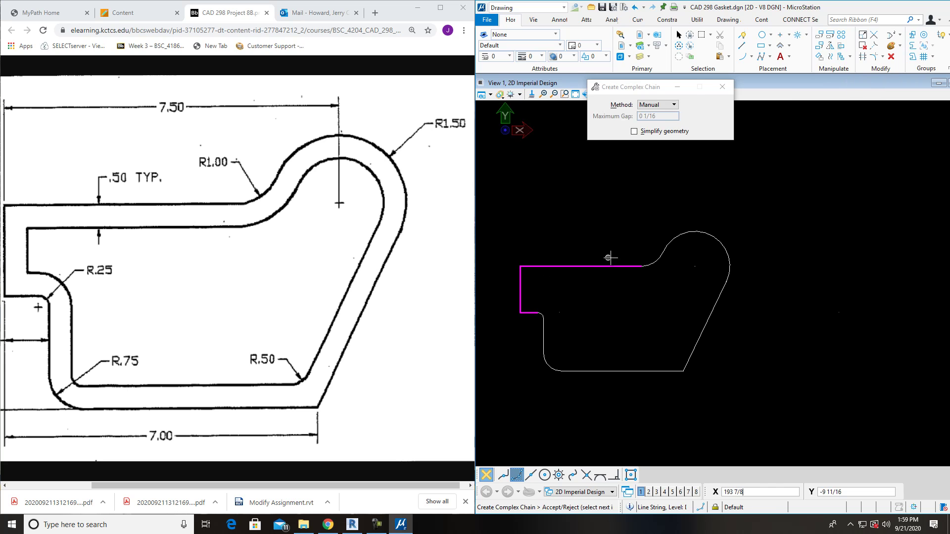
pyautogui.click(659, 261)
pyautogui.click(677, 236)
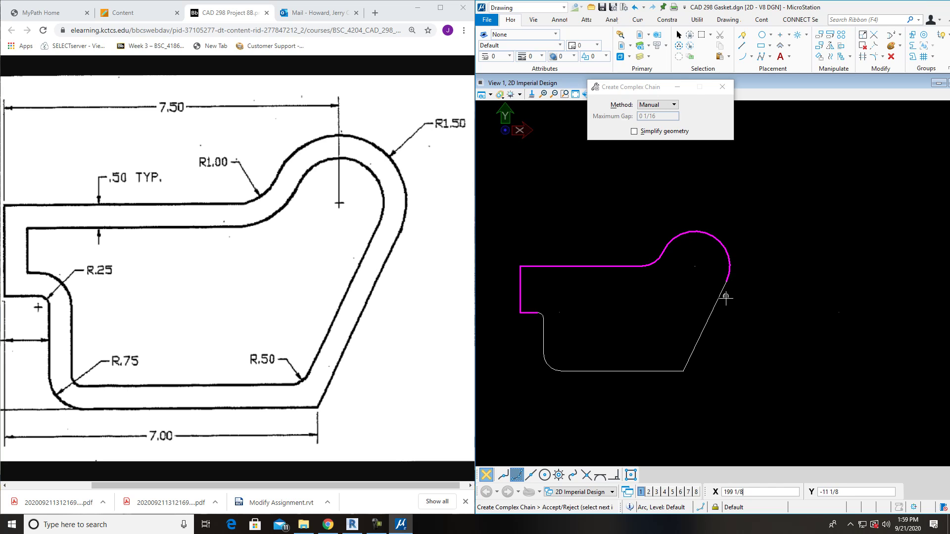
pyautogui.click(717, 302)
pyautogui.click(658, 371)
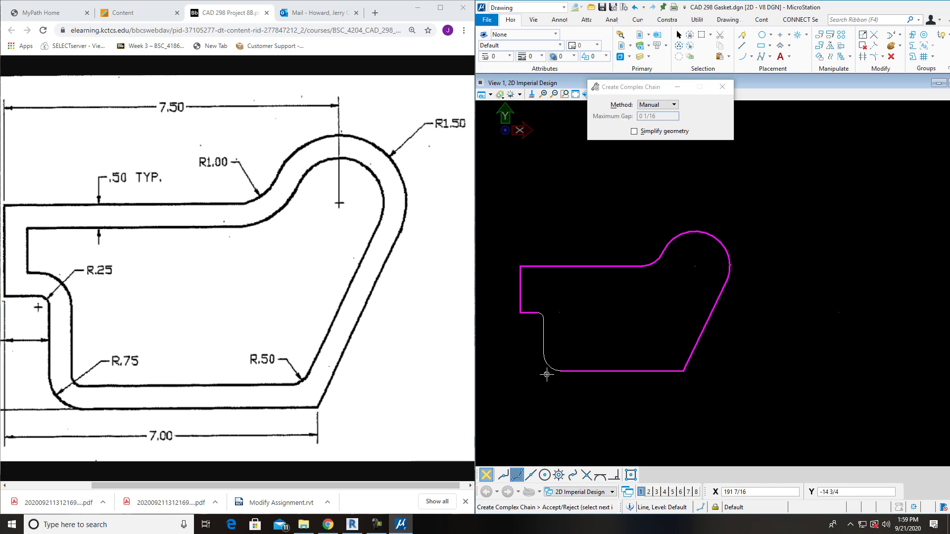
pyautogui.click(550, 368)
pyautogui.click(542, 337)
pyautogui.click(541, 315)
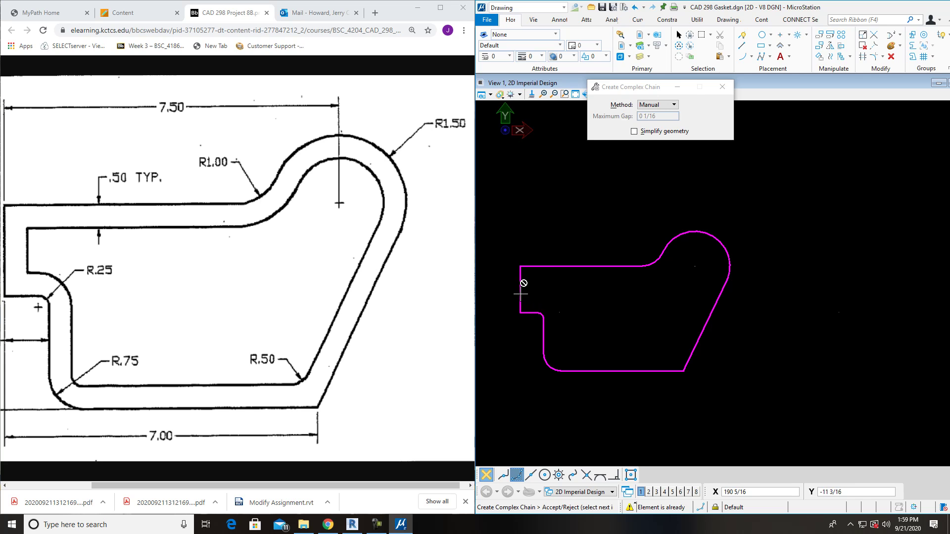
pyautogui.click(619, 302)
pyautogui.rightClick(620, 302)
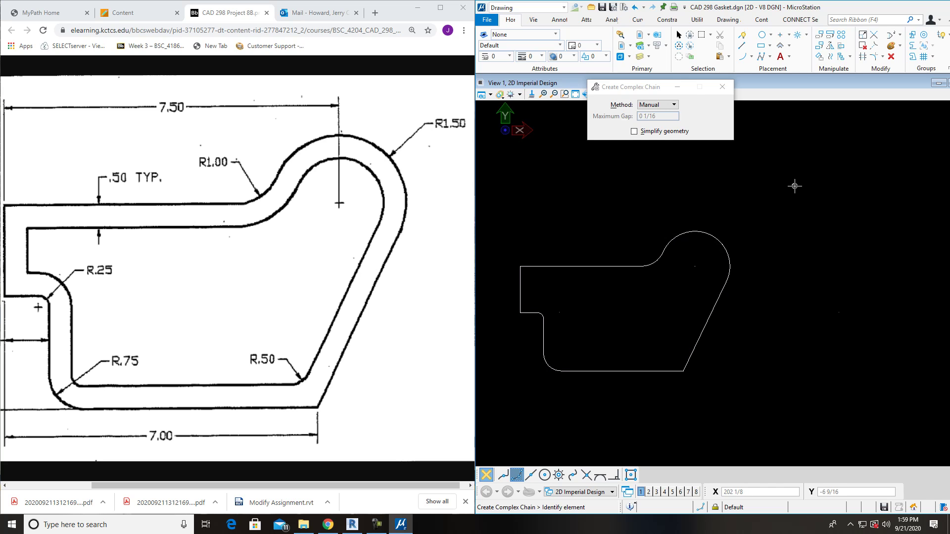
# - Select the new chain to confirm it is a single element, then deselect it
pyautogui.click(678, 35)
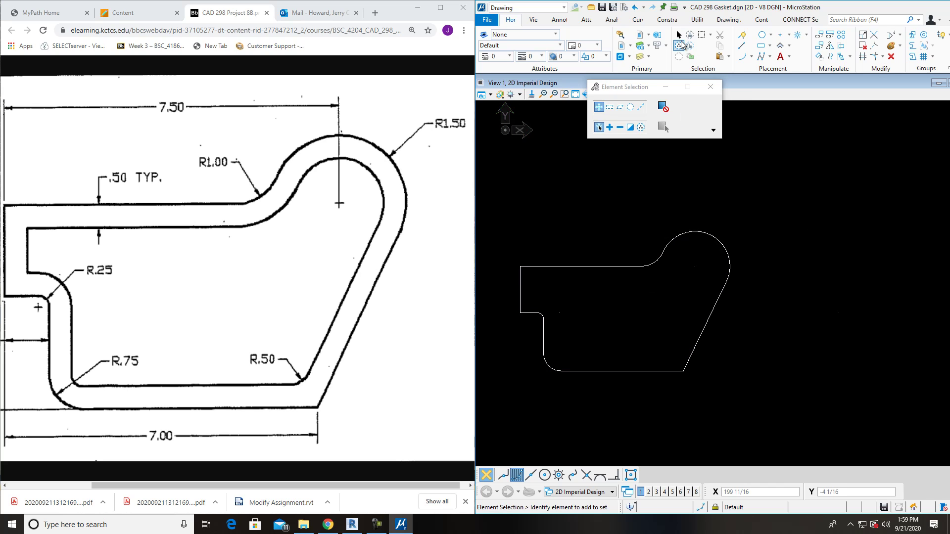
pyautogui.click(712, 238)
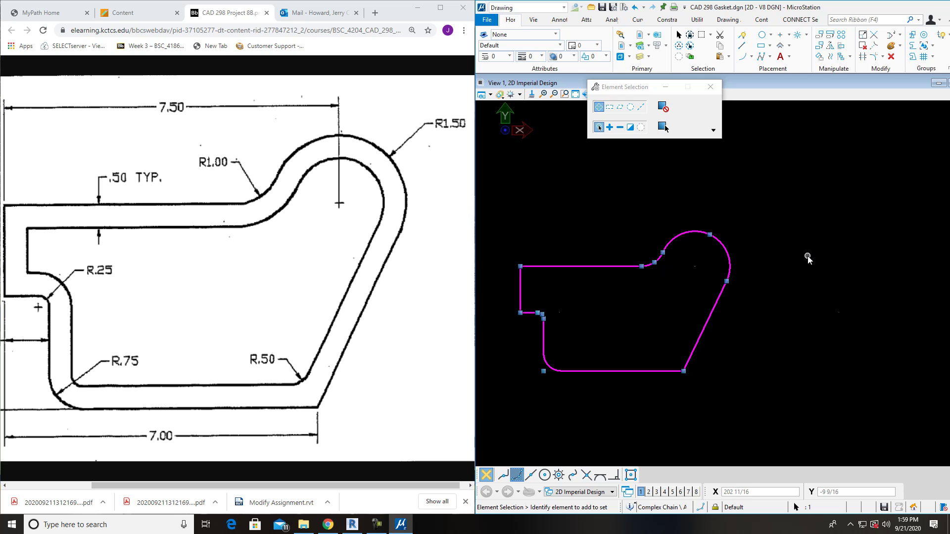
pyautogui.click(804, 259)
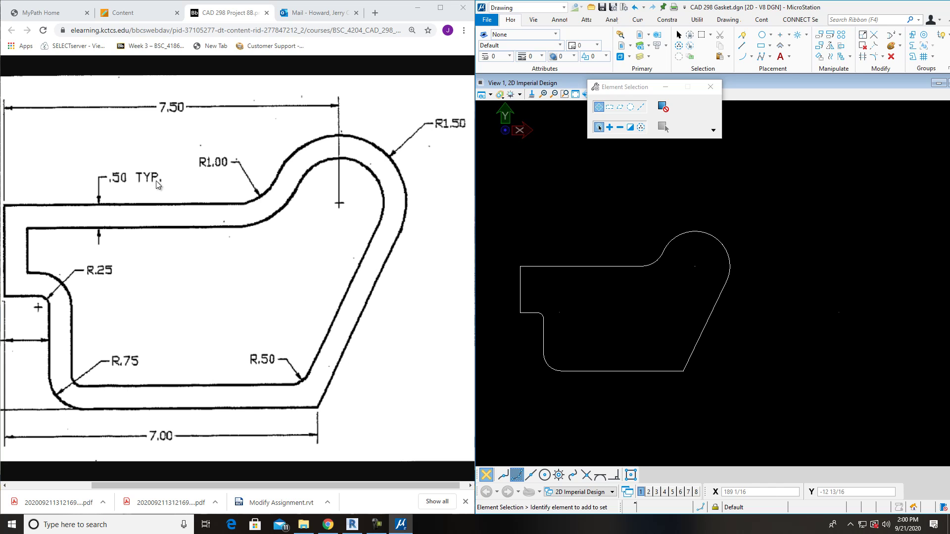
# - Maximize the MicroStation window and fit the gasket outline in the view
pyautogui.doubleClick(907, 85)
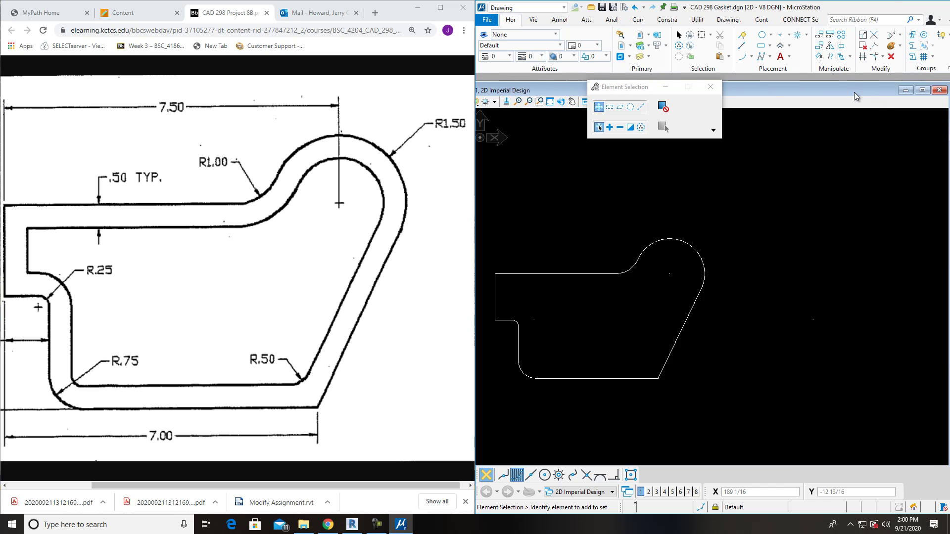
pyautogui.moveTo(889, 4); pyautogui.dragTo(731, 25)
pyautogui.doubleClick(731, 25)
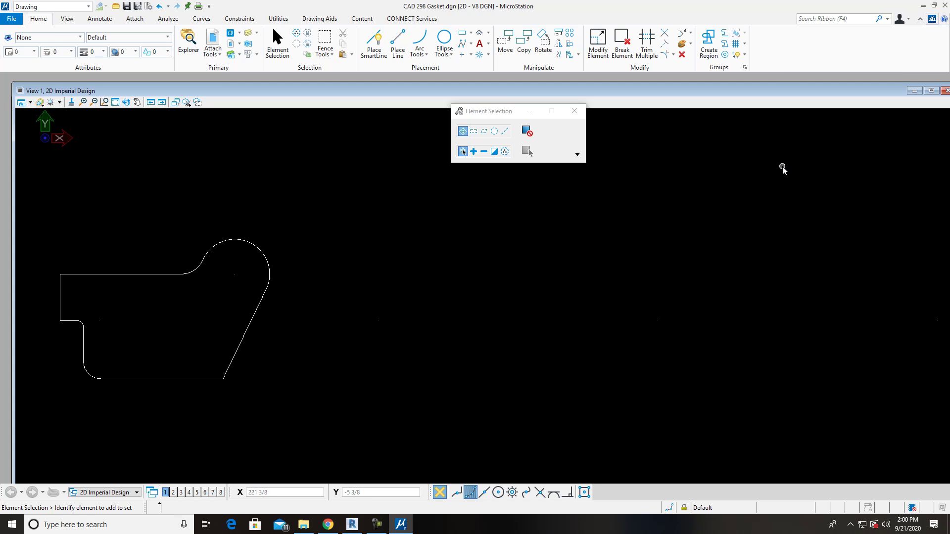
pyautogui.press('F5')
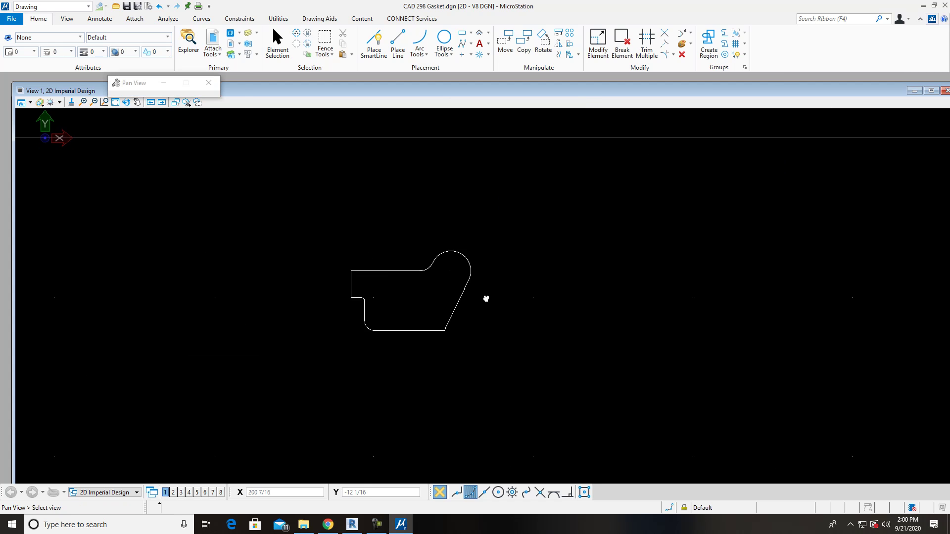
pyautogui.scroll(5, 519, 298)
pyautogui.scroll(-2, 528, 295)
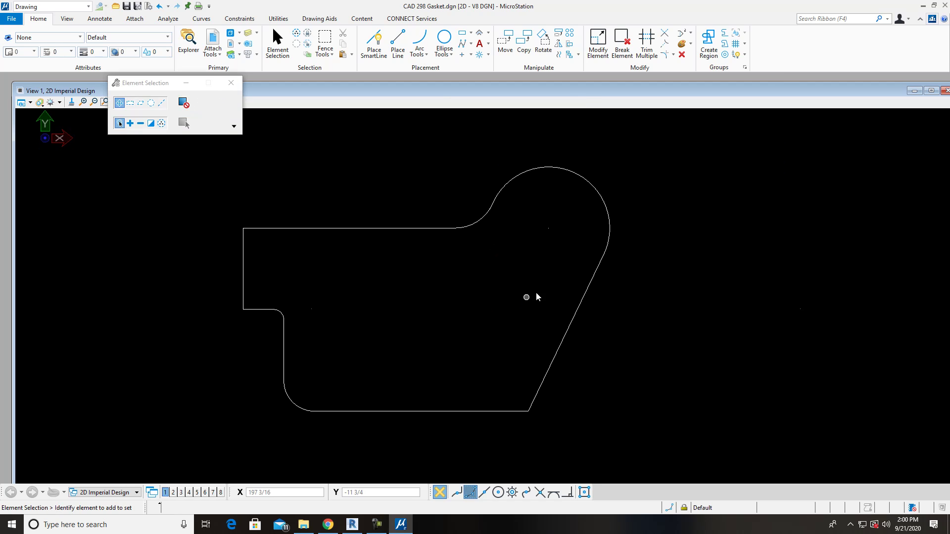
# - Copy the outline parallel 1/2 inward with Make Copy and Round corner mode
pyautogui.click(561, 54)
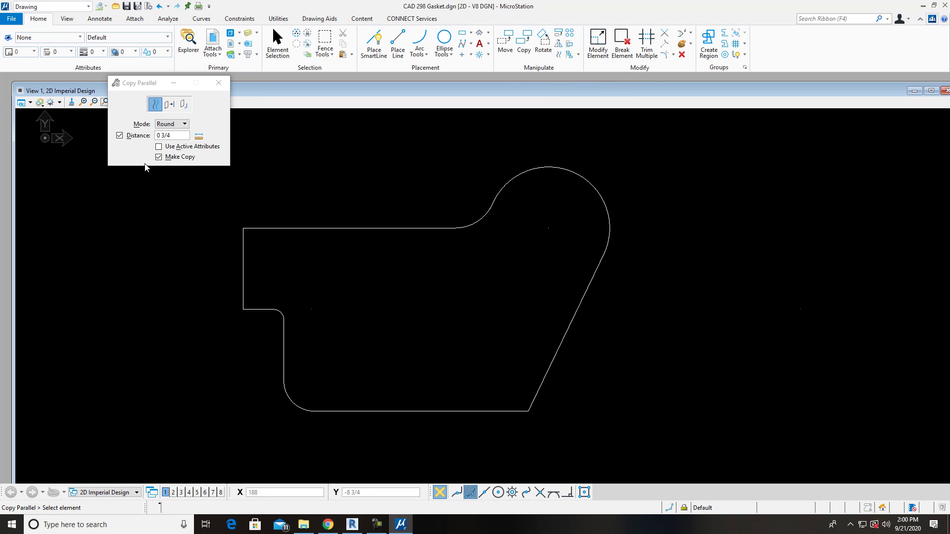
pyautogui.click(171, 135)
pyautogui.write('3')
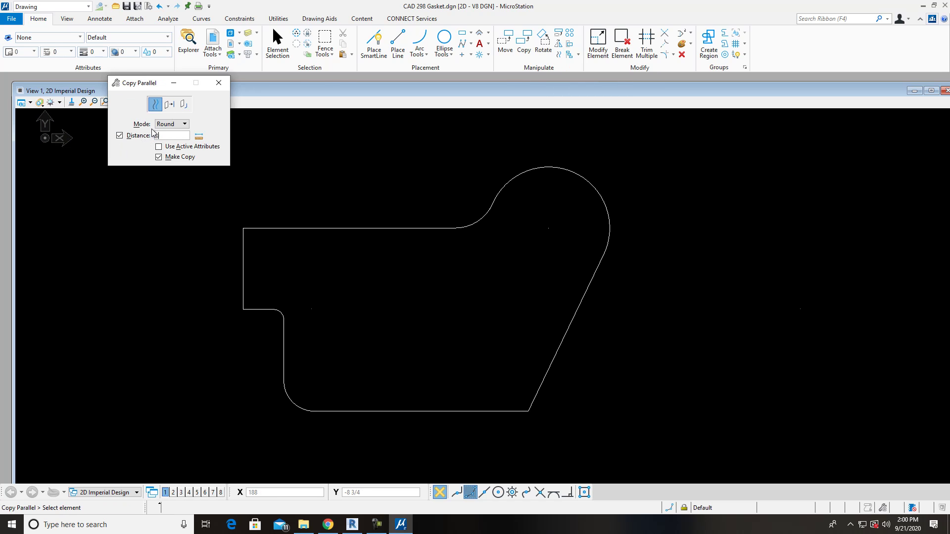
pyautogui.write('5')
pyautogui.click(330, 228)
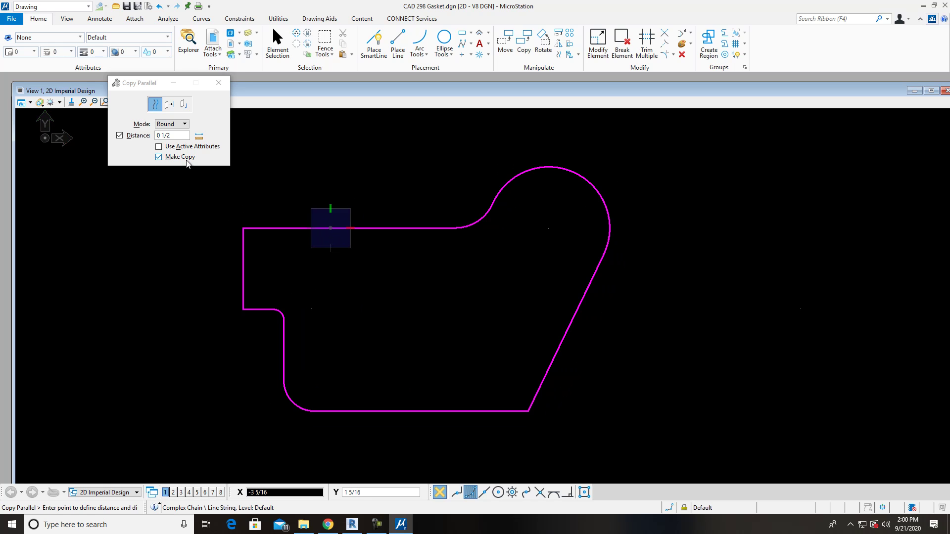
pyautogui.click(179, 125)
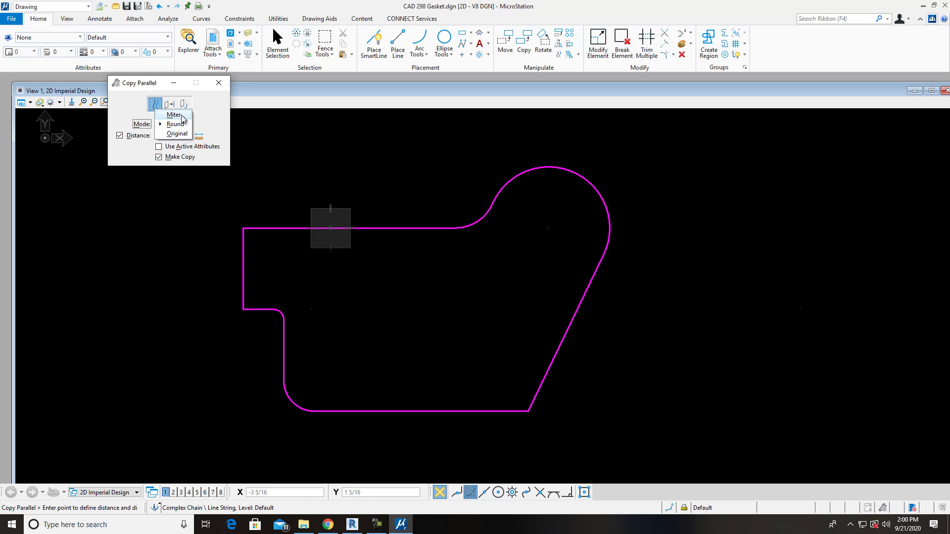
pyautogui.click(181, 116)
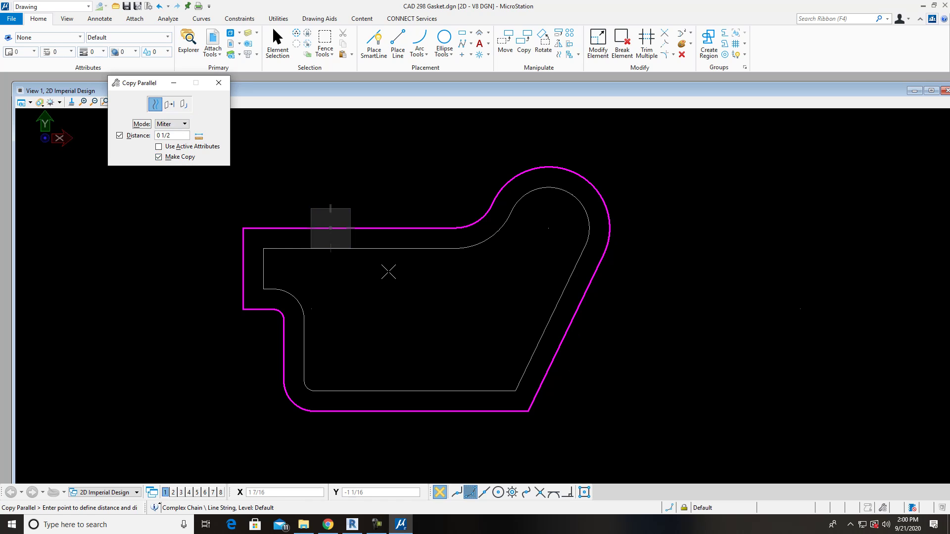
pyautogui.click(179, 124)
pyautogui.click(194, 147)
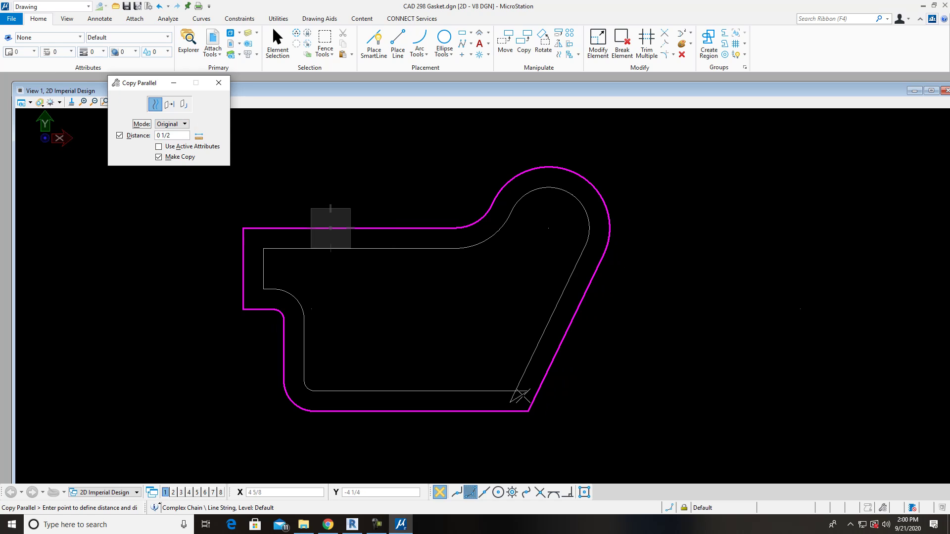
pyautogui.click(178, 124)
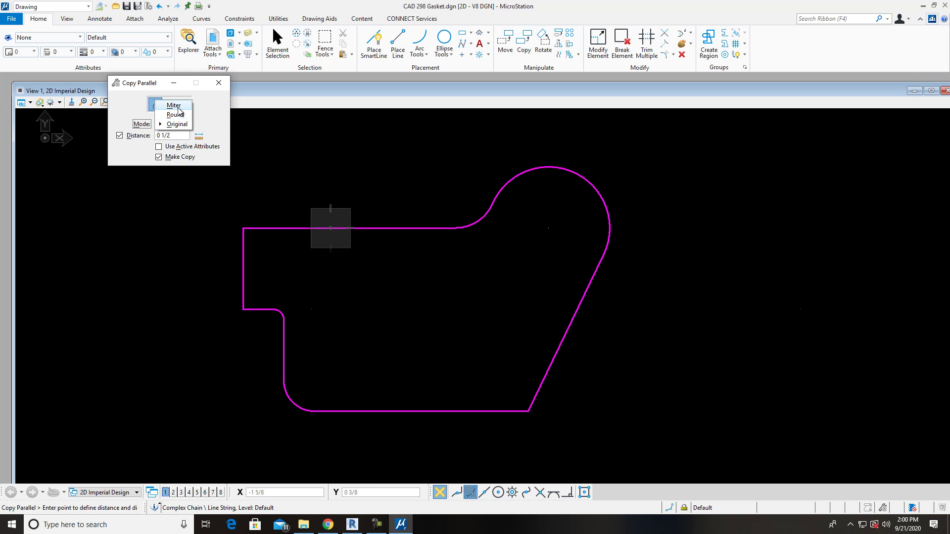
pyautogui.click(174, 115)
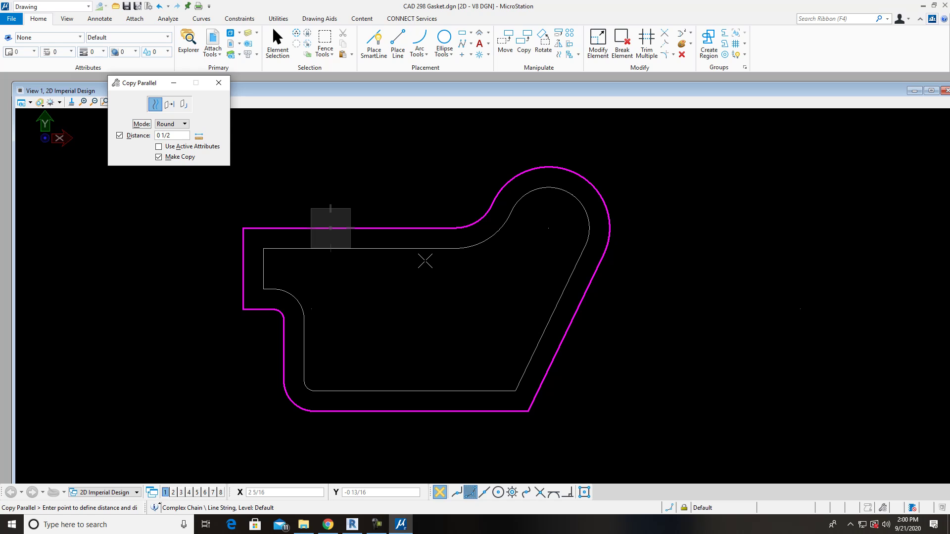
pyautogui.click(424, 260)
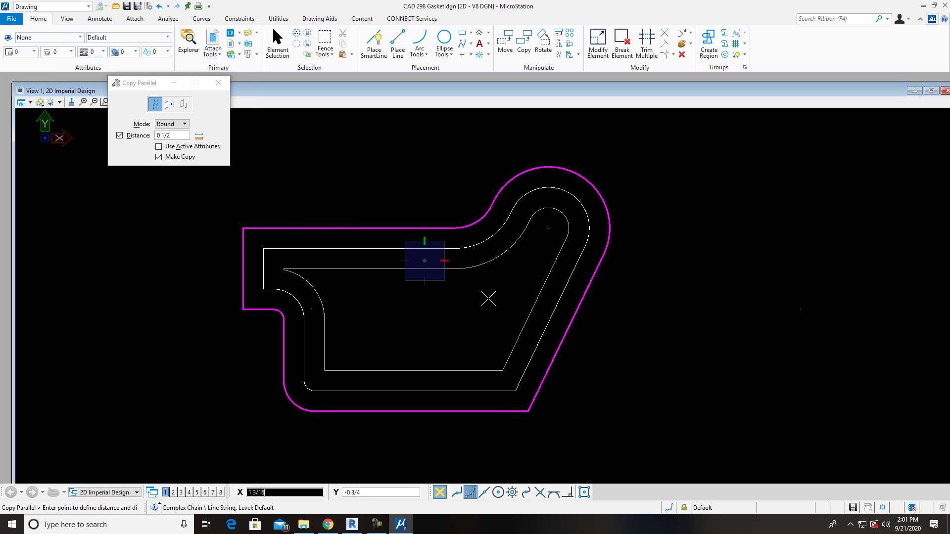
pyautogui.rightClick(446, 281)
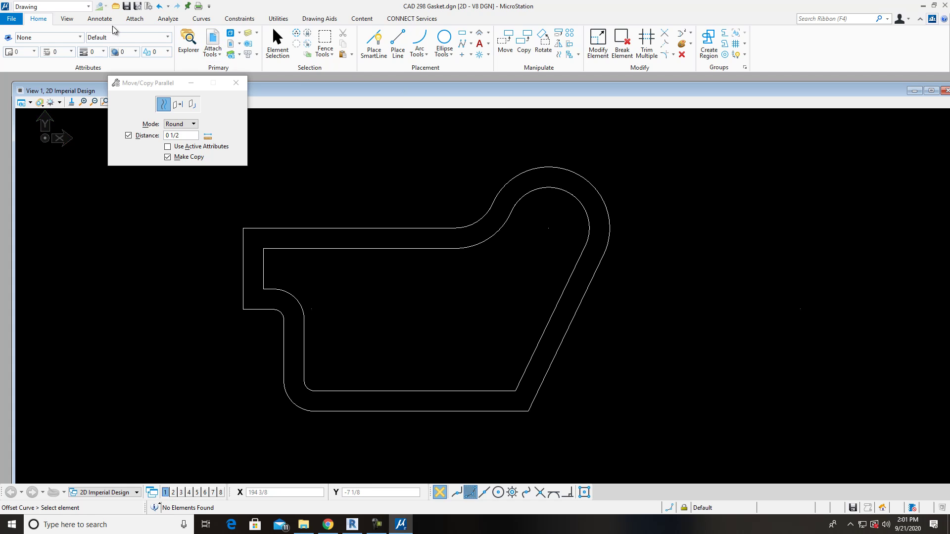
# - Create a new text style and name it MEch
pyautogui.click(101, 20)
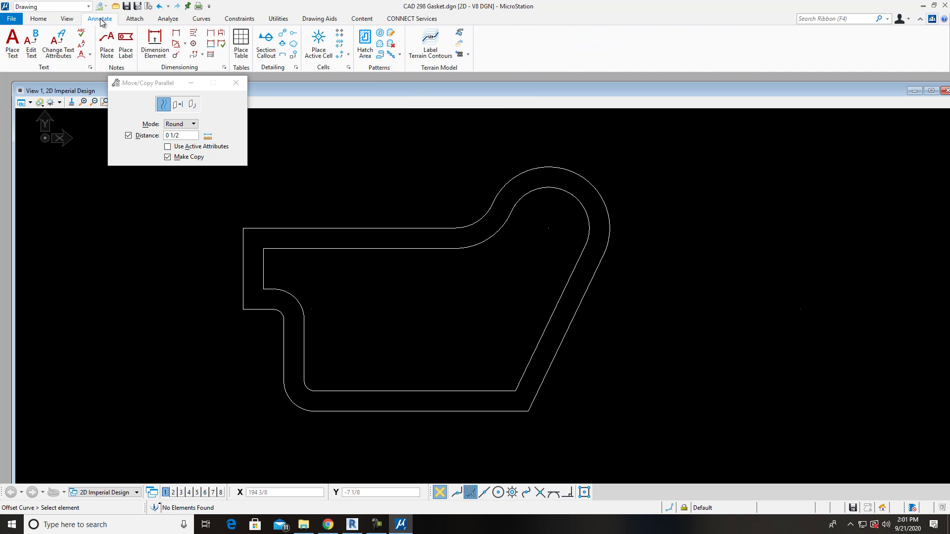
pyautogui.click(236, 83)
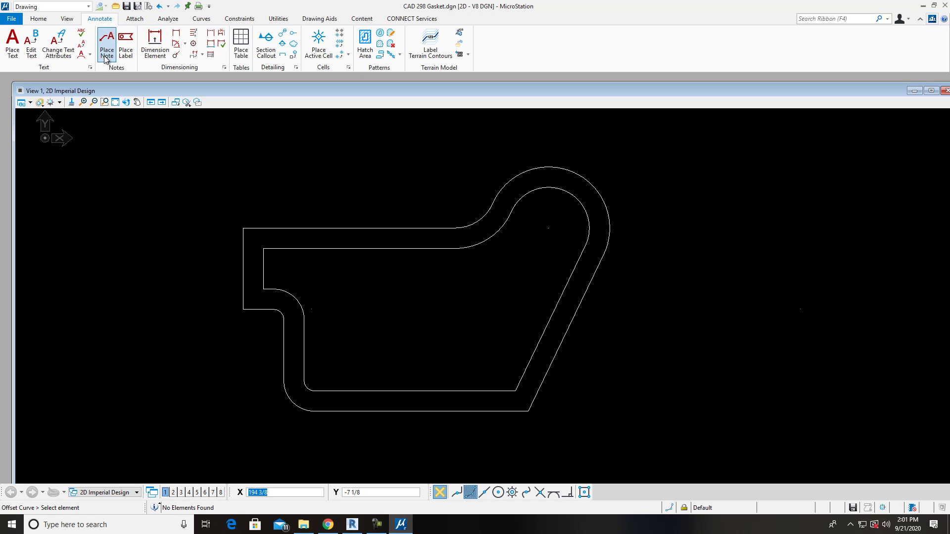
pyautogui.click(90, 68)
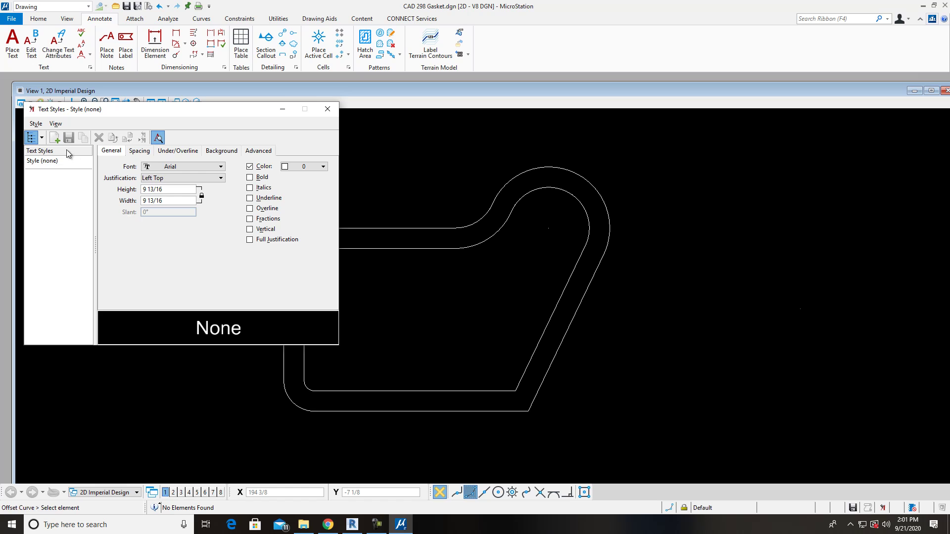
pyautogui.click(54, 138)
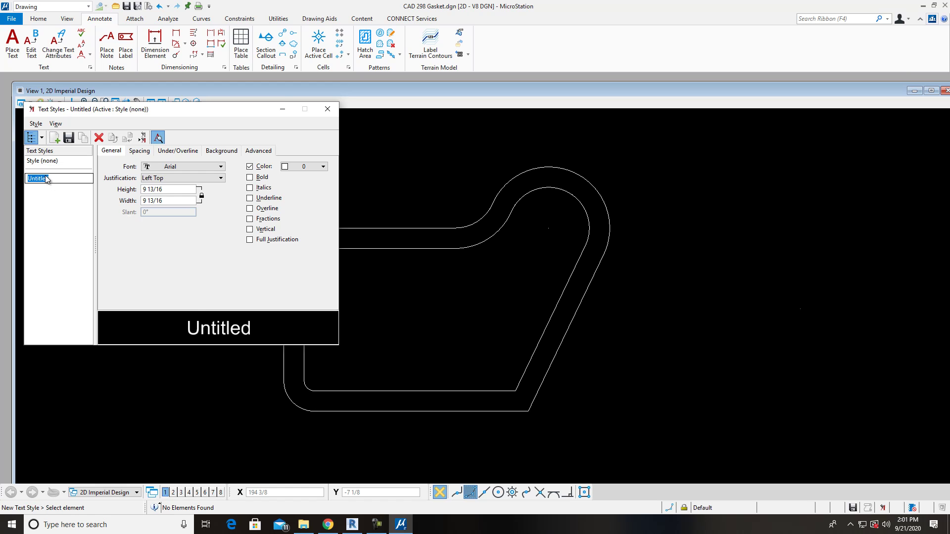
pyautogui.press('XF86AudioRaiseVolume')
pyautogui.write('MEch')
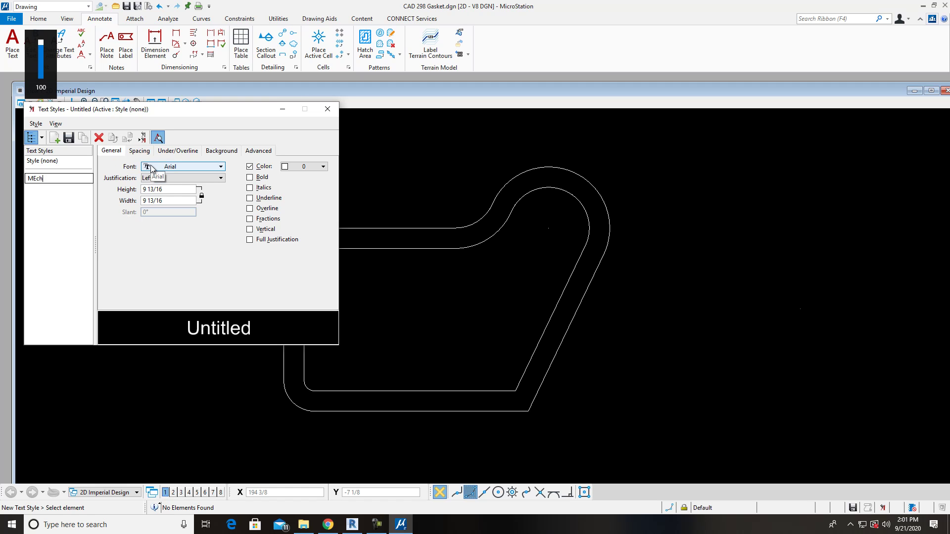
# - Give MEch a 1/8 text height and make it the active text style
pyautogui.click(178, 190)
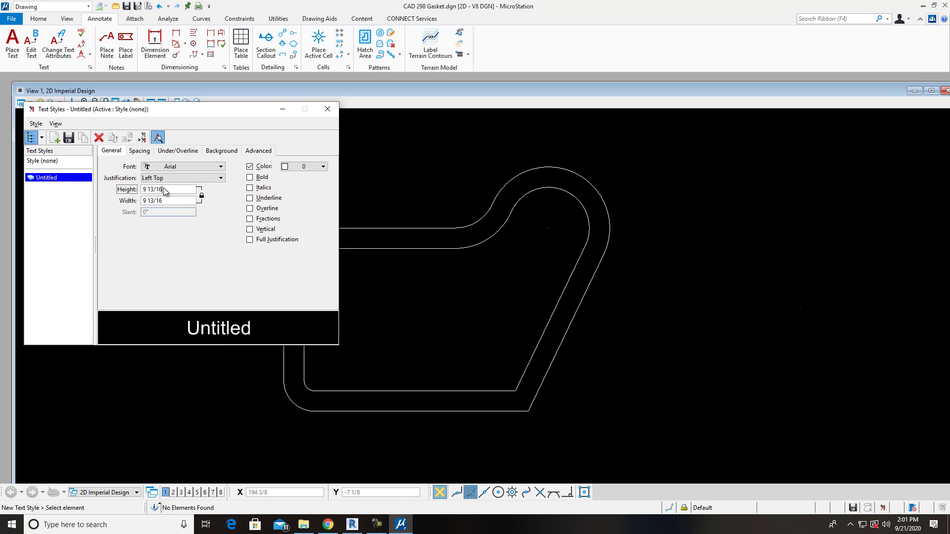
pyautogui.press('BackSpace')
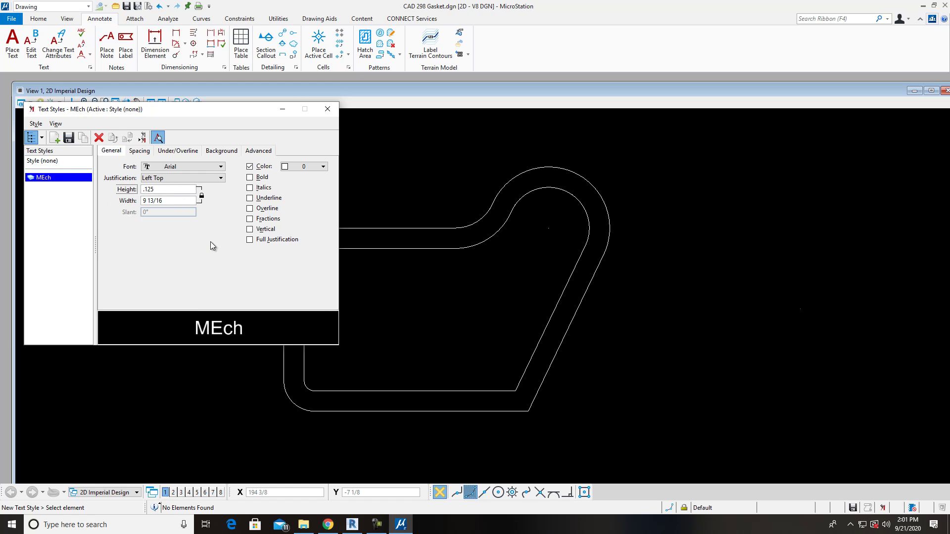
pyautogui.press('Tab')
pyautogui.rightClick(44, 178)
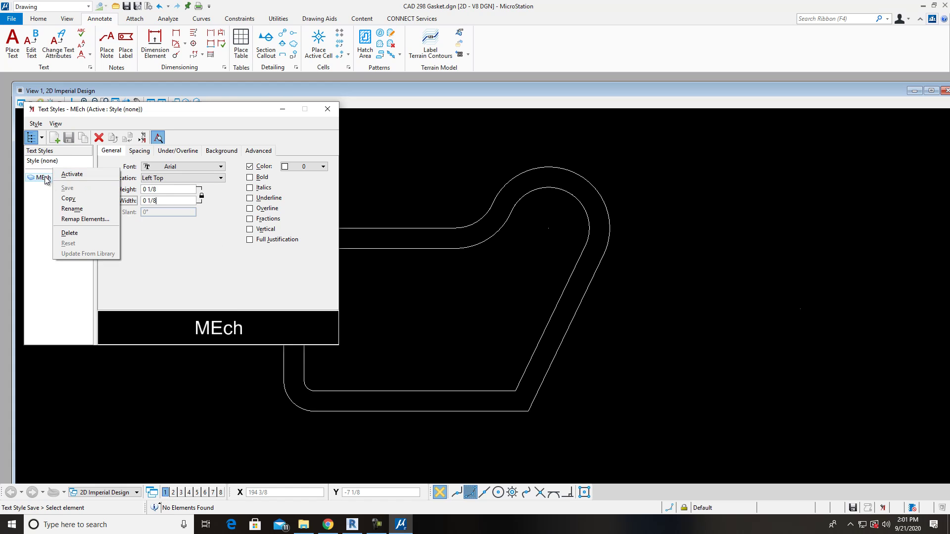
pyautogui.click(79, 175)
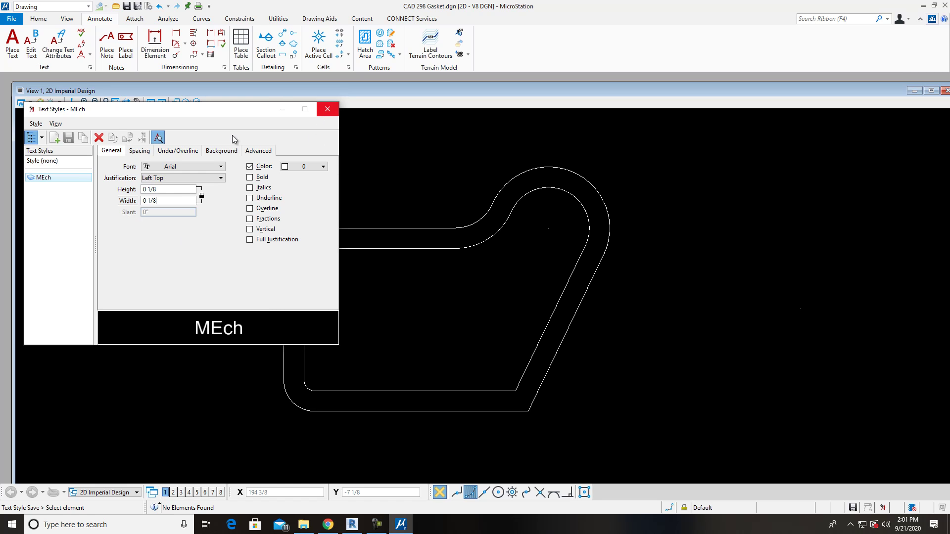
pyautogui.click(327, 110)
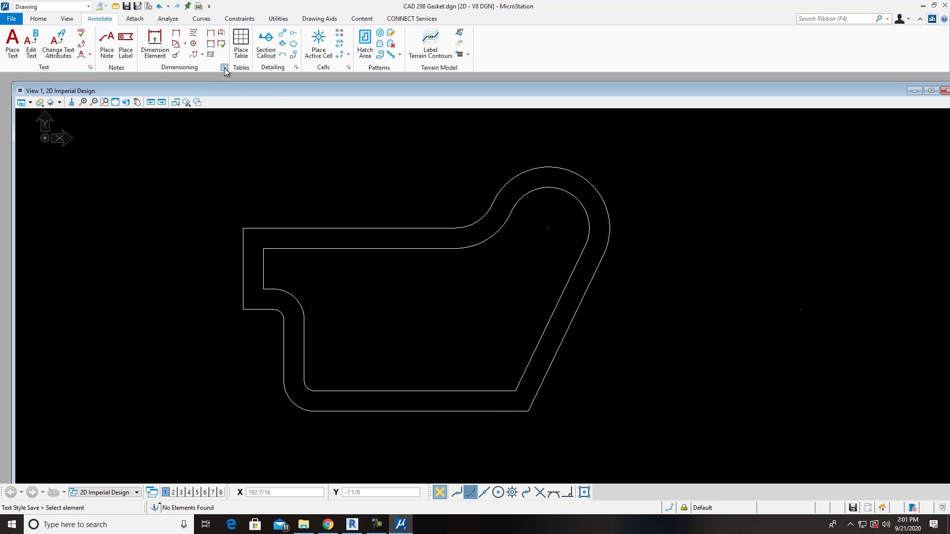
# - Create a new dimension style named mech and activate it
pyautogui.click(224, 69)
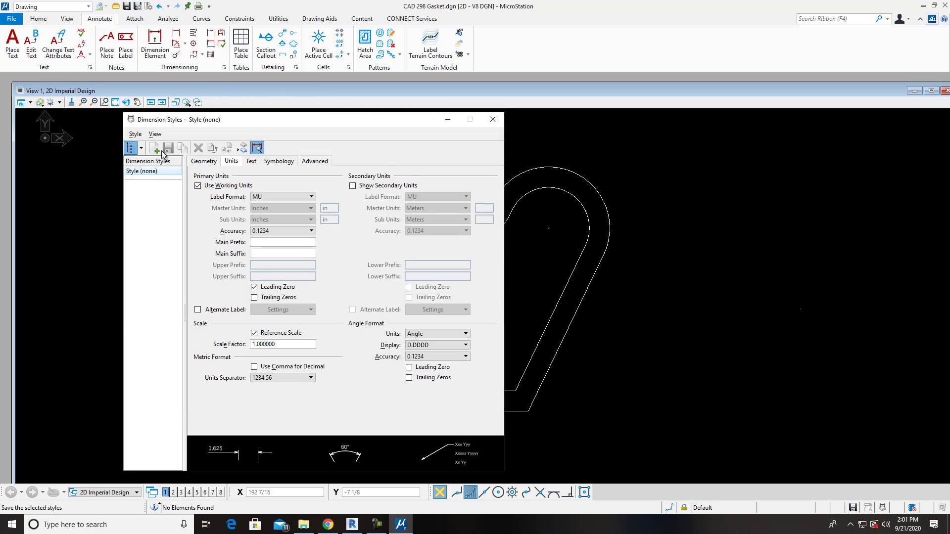
pyautogui.click(155, 148)
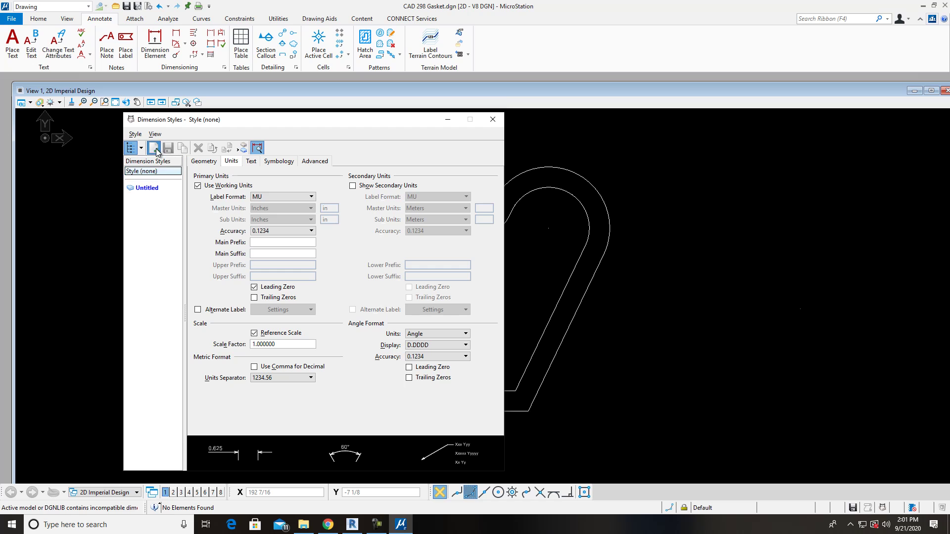
pyautogui.write('mech')
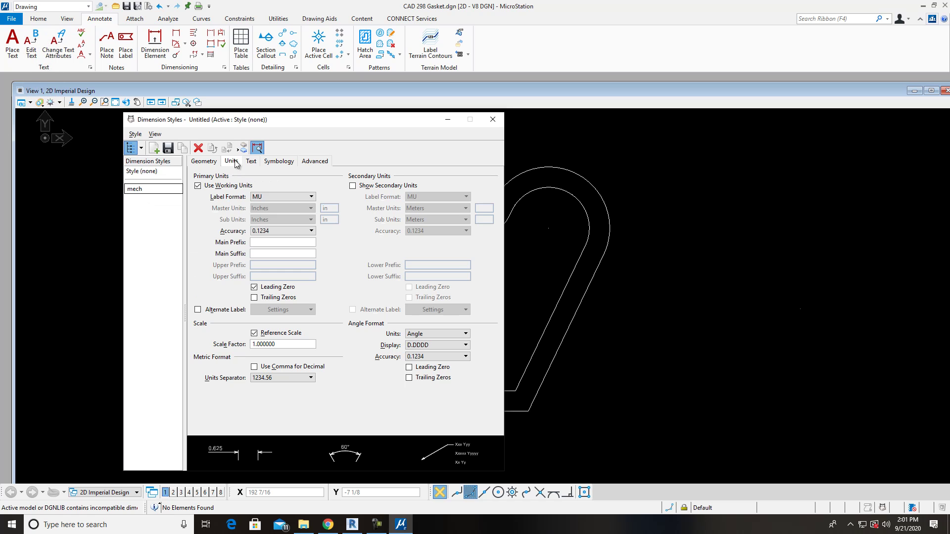
pyautogui.press('Return')
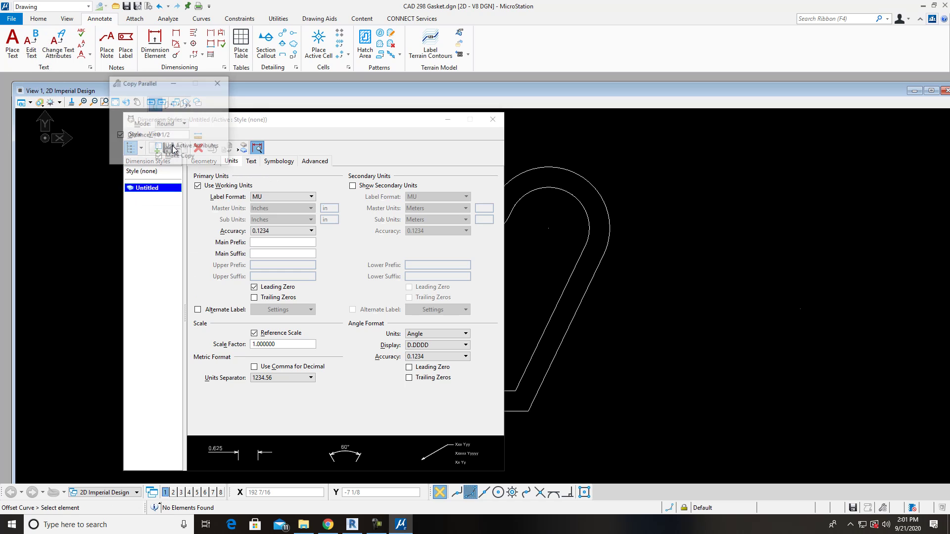
pyautogui.click(219, 83)
pyautogui.rightClick(155, 194)
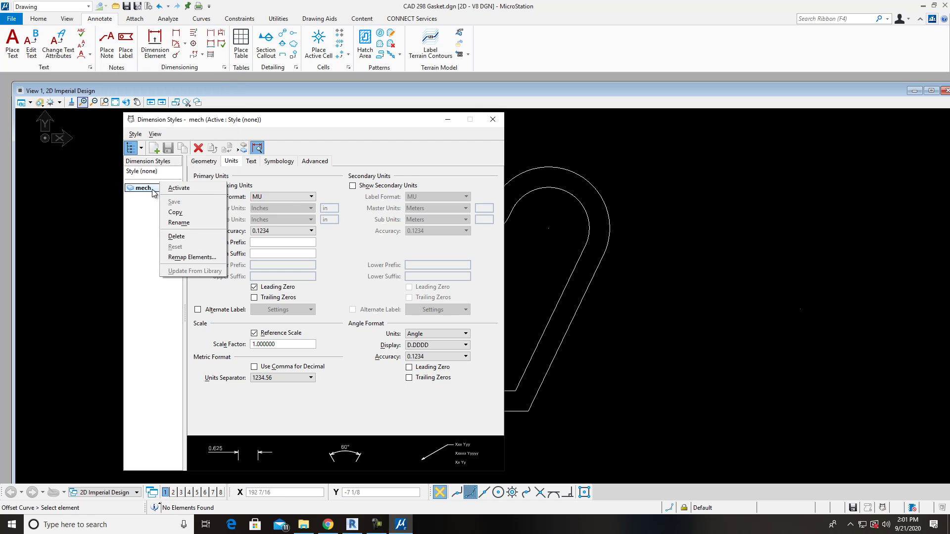
pyautogui.click(181, 188)
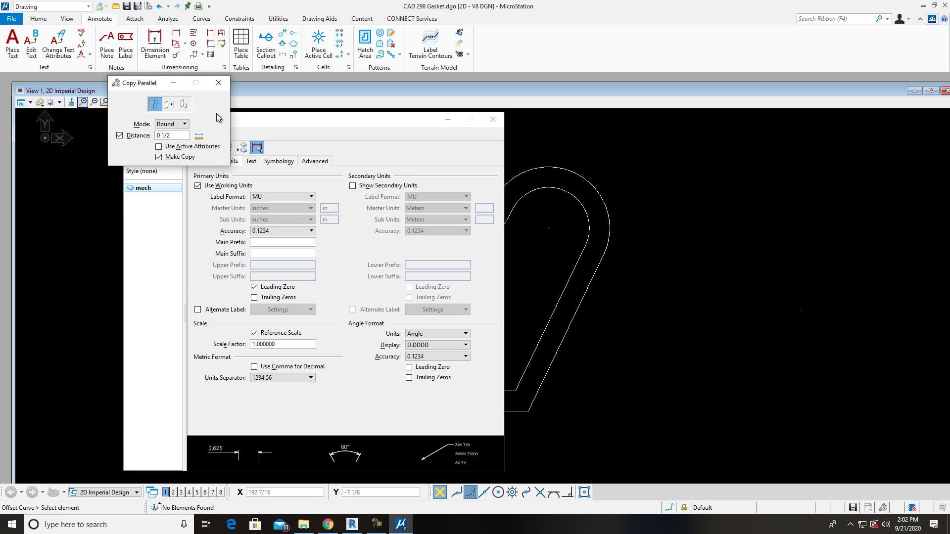
pyautogui.click(218, 83)
# - Set mech to MU label format with the MEch text style, save, and reactivate it
pyautogui.click(283, 203)
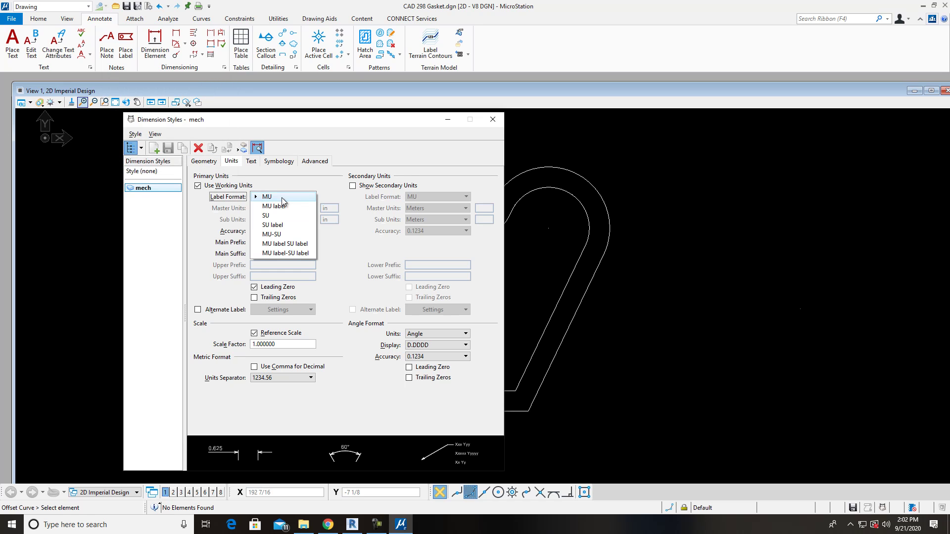
pyautogui.click(284, 198)
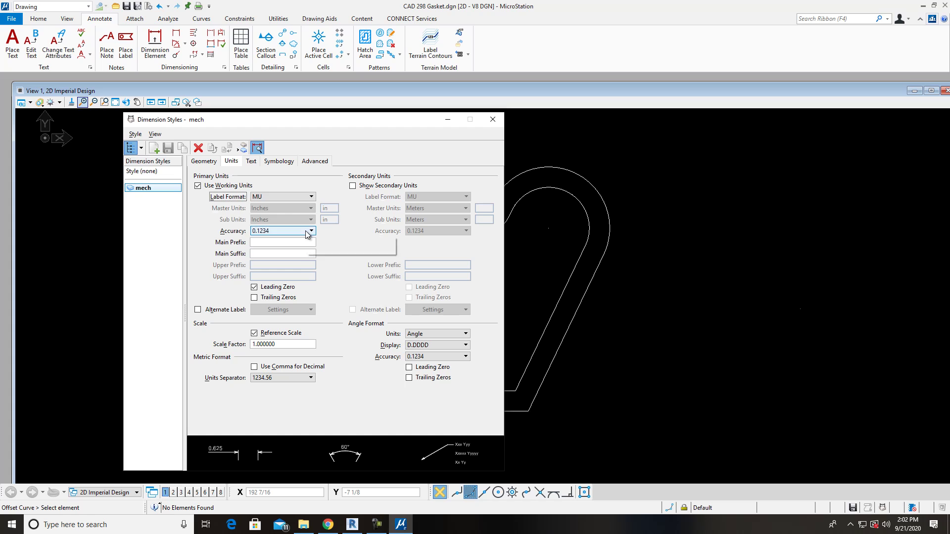
pyautogui.click(250, 161)
pyautogui.click(267, 187)
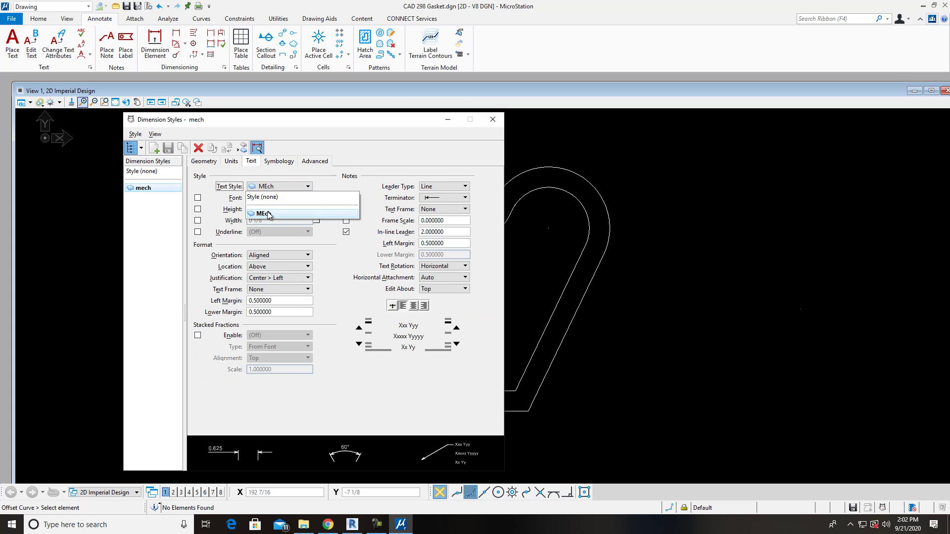
pyautogui.click(268, 214)
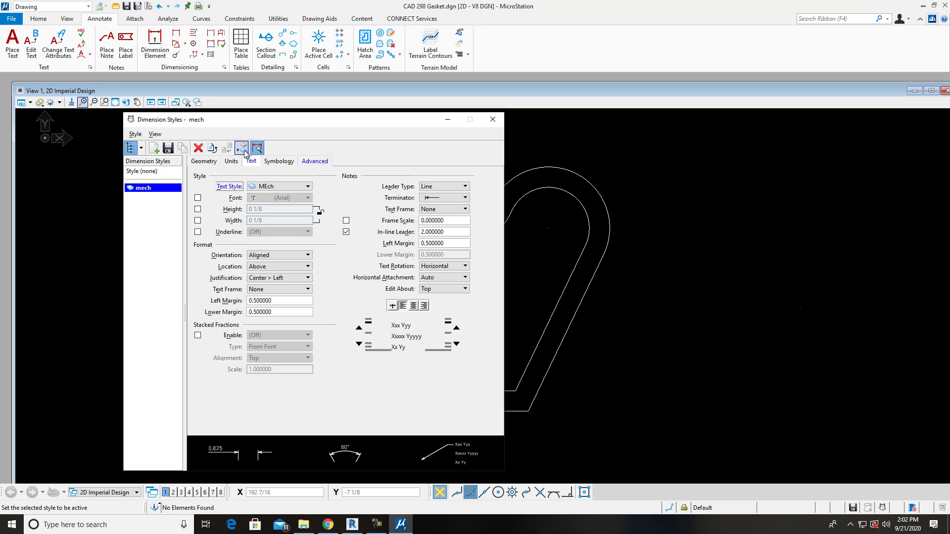
pyautogui.click(168, 149)
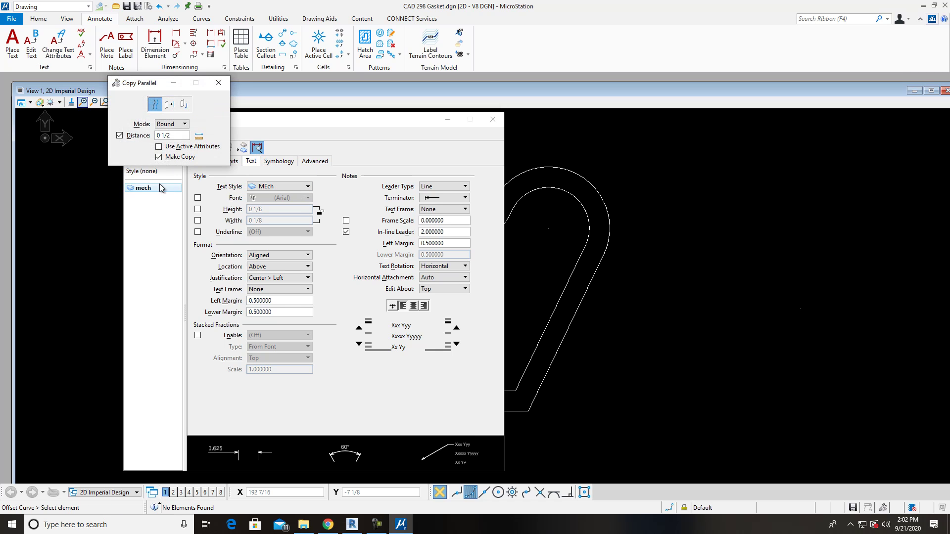
pyautogui.click(218, 83)
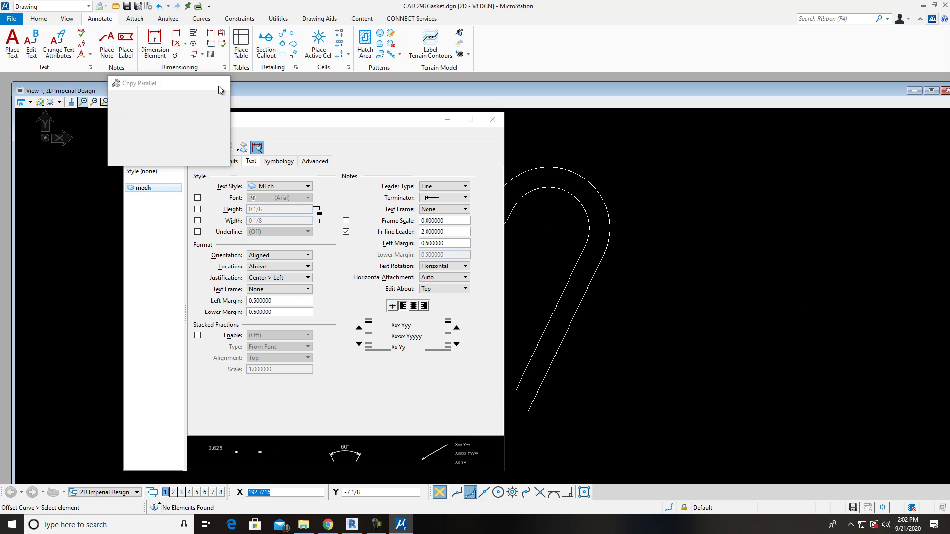
pyautogui.rightClick(154, 188)
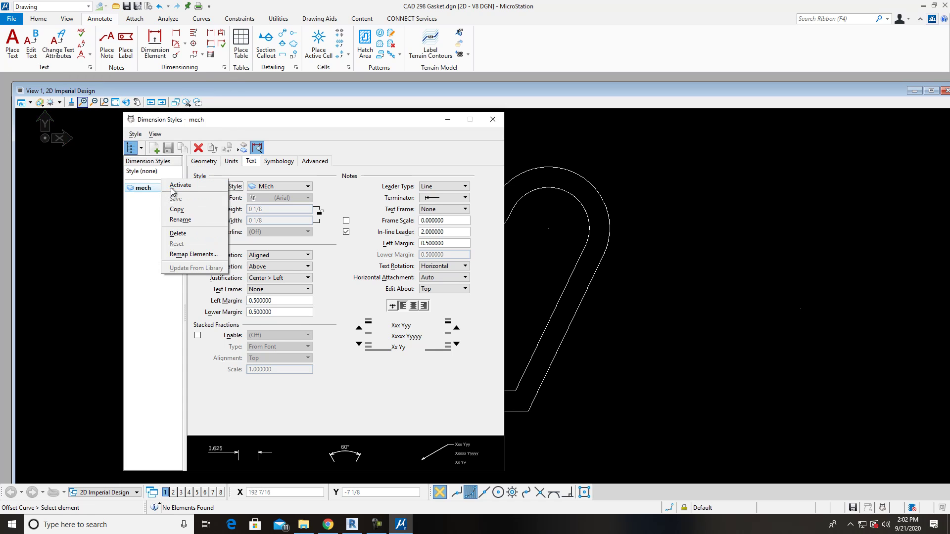
pyautogui.click(173, 188)
pyautogui.click(218, 83)
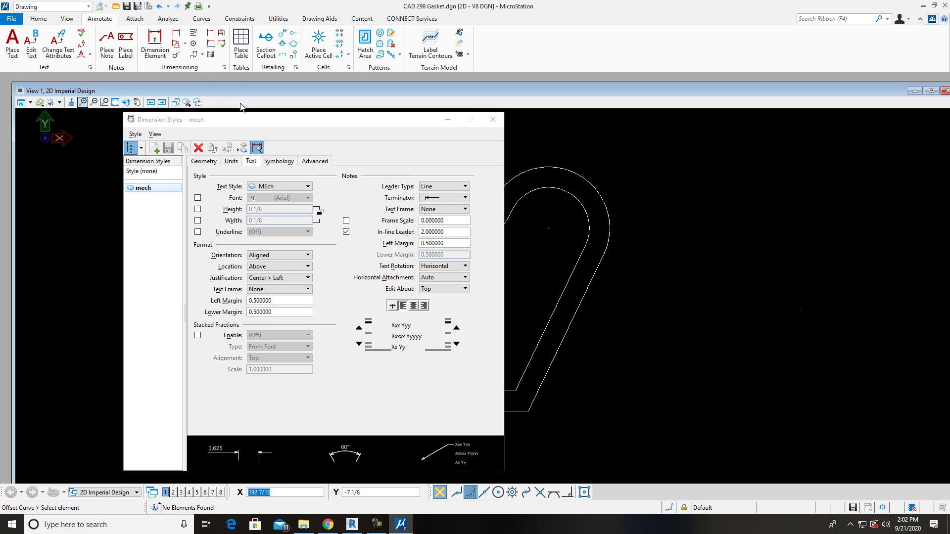
# - Place a trial 2 height dimension on the gasket's left edge
pyautogui.click(493, 119)
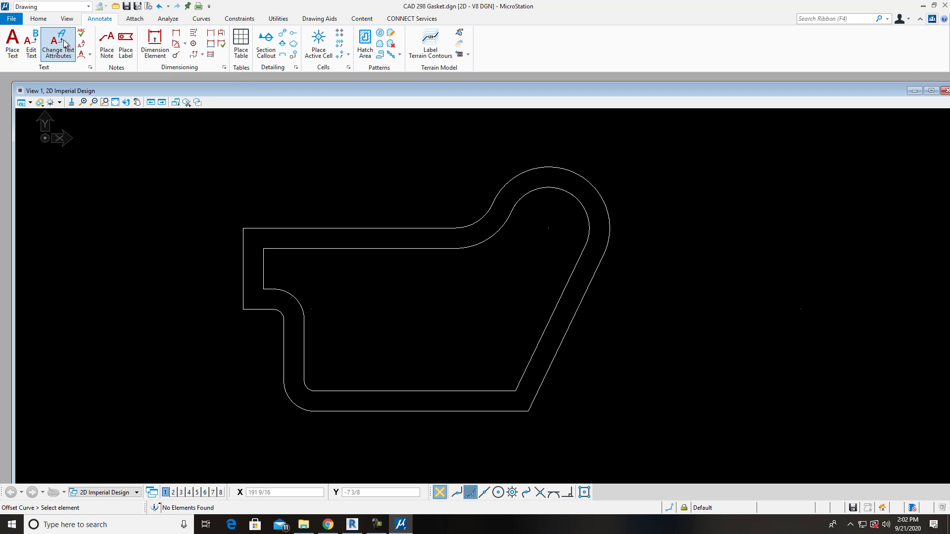
pyautogui.click(155, 43)
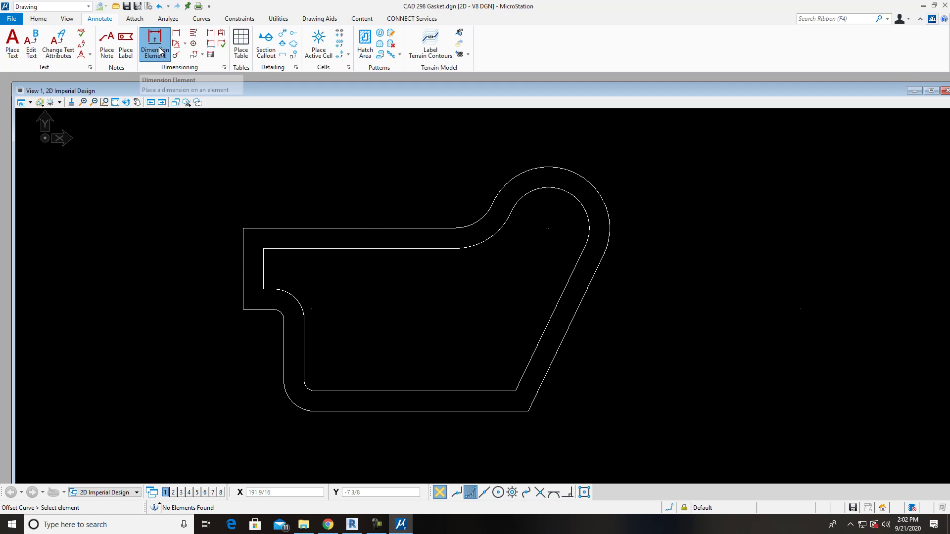
pyautogui.click(239, 260)
pyautogui.click(189, 277)
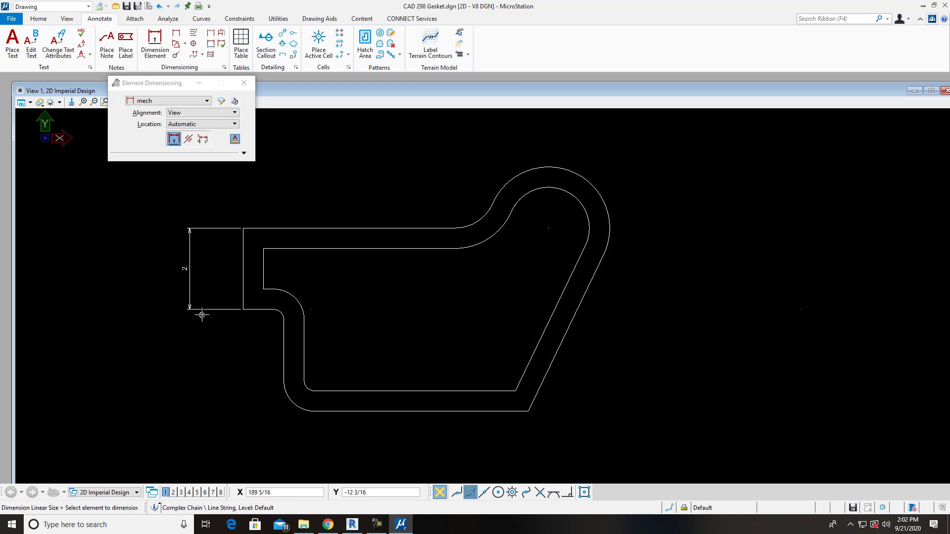
pyautogui.click(244, 82)
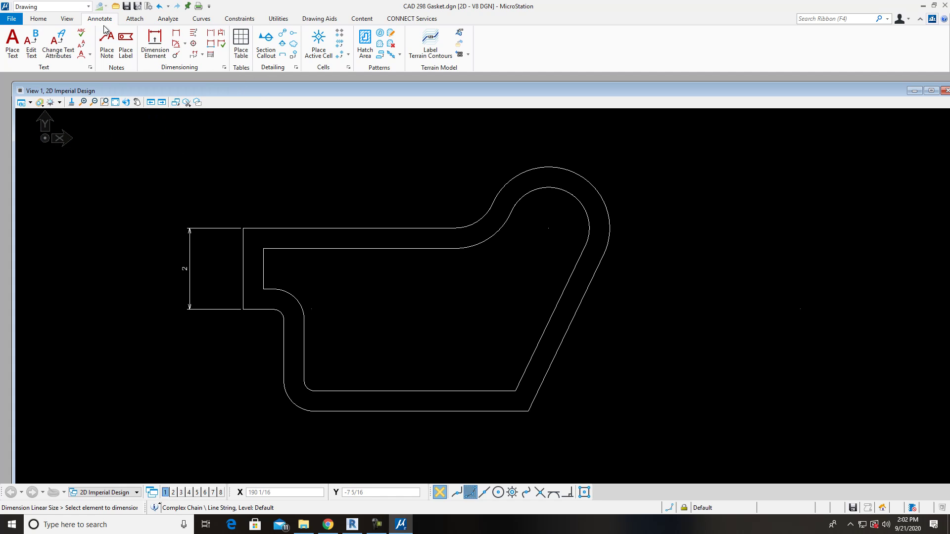
# - Delete the trial 2 dimension and maximize the View 1 window
pyautogui.doubleClick(39, 18)
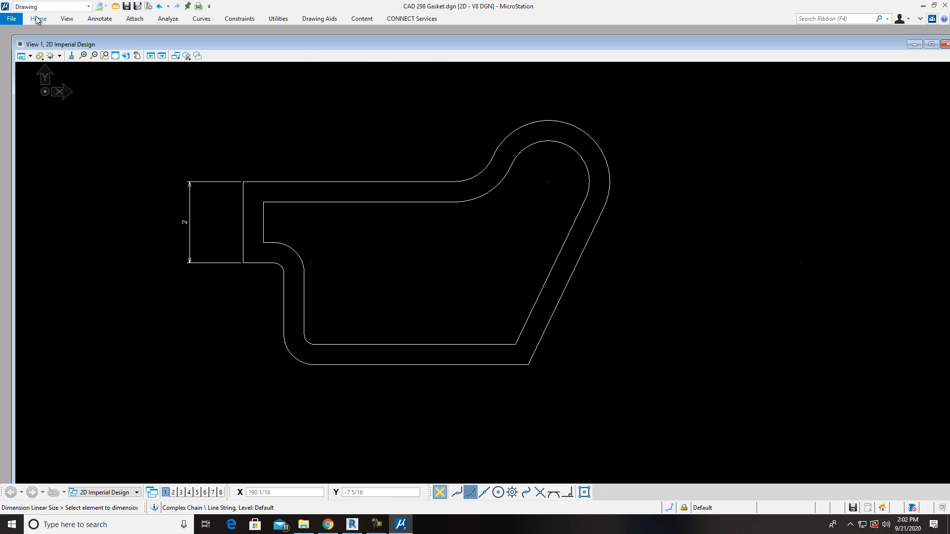
pyautogui.click(38, 19)
pyautogui.click(278, 42)
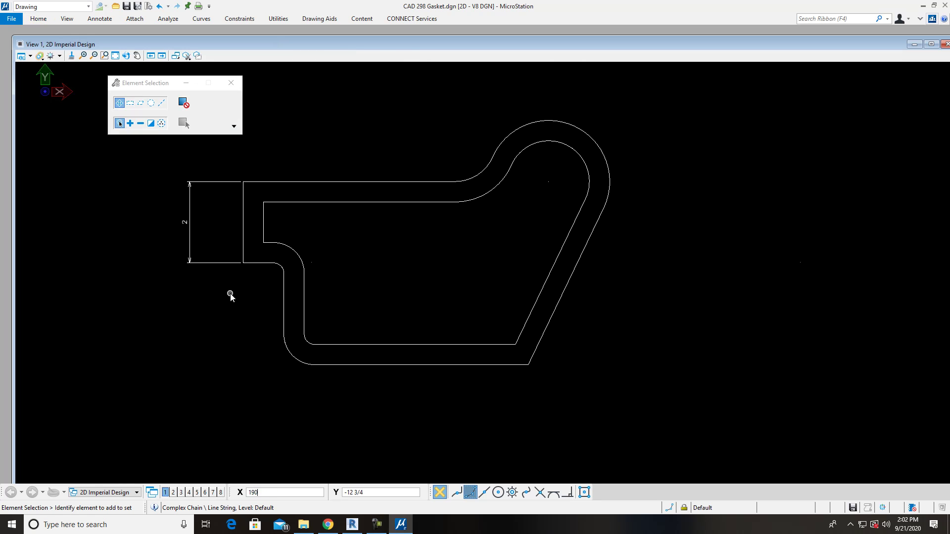
pyautogui.moveTo(217, 311); pyautogui.dragTo(167, 183)
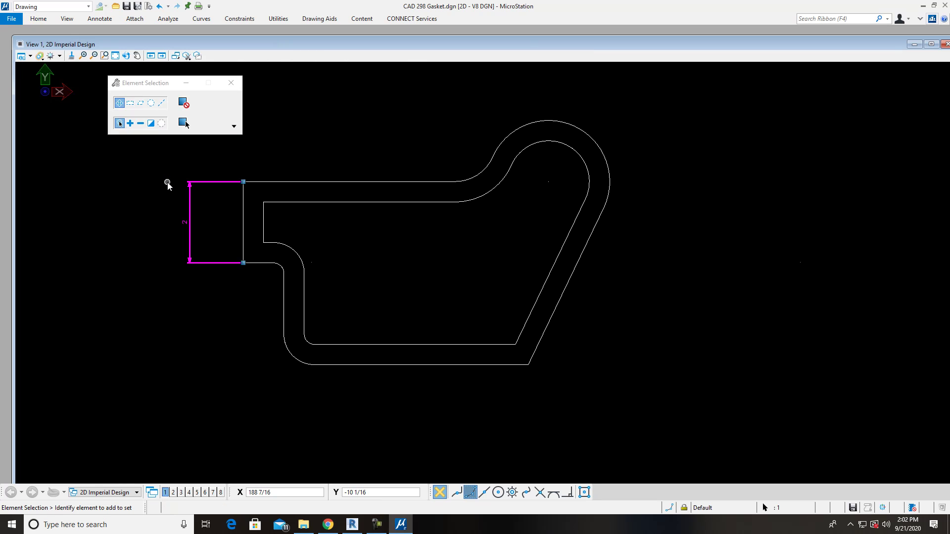
pyautogui.press('Delete')
pyautogui.click(930, 44)
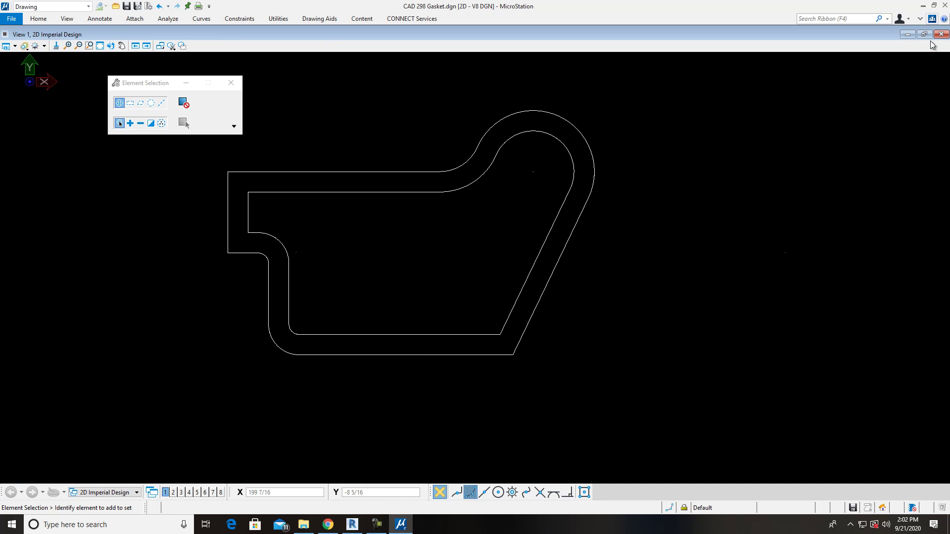
pyautogui.click(111, 46)
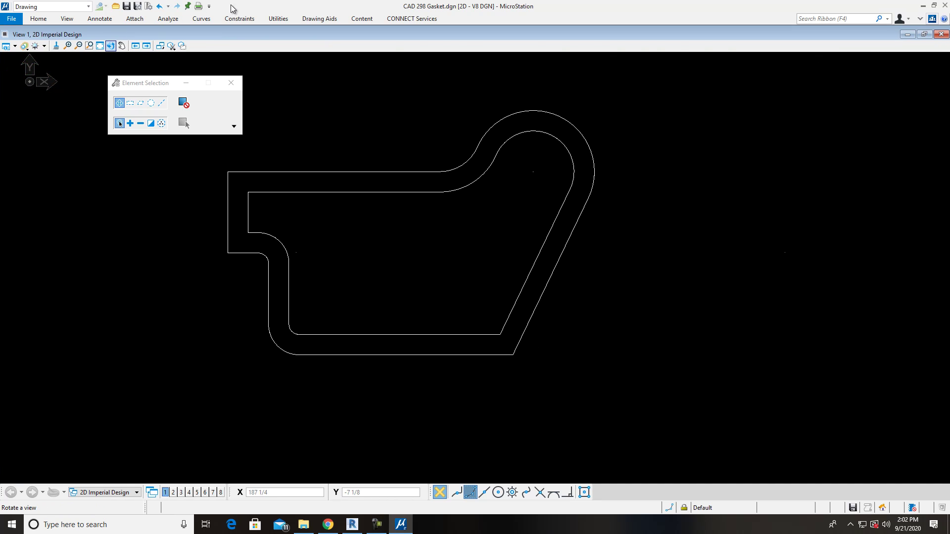
# - Open the properties of the 2D Imperial Design model from the Models list
pyautogui.hotkey('ctrl', 'F1')
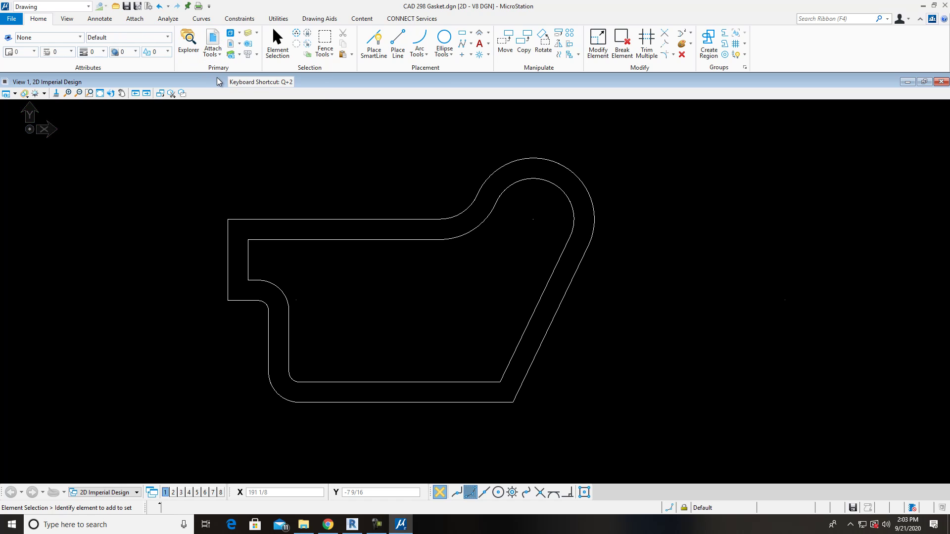
pyautogui.click(231, 35)
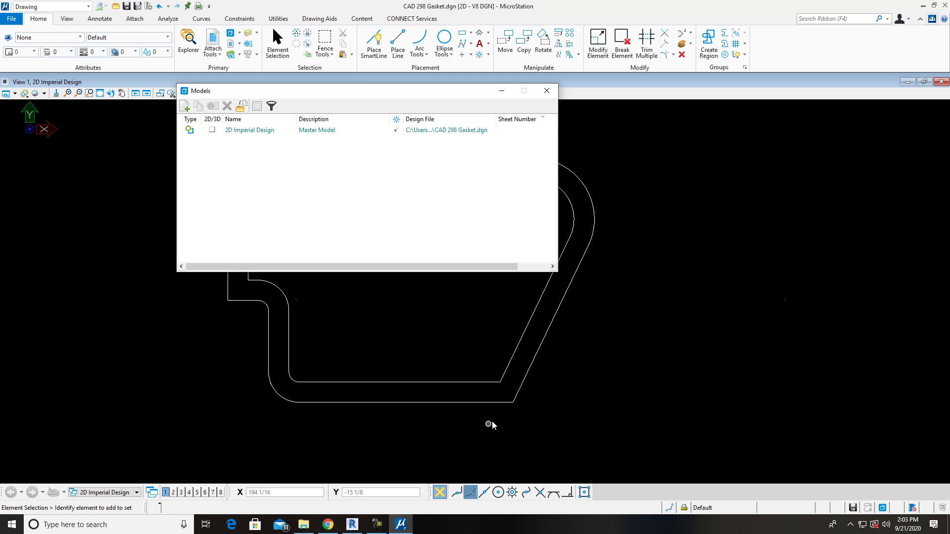
pyautogui.rightClick(273, 128)
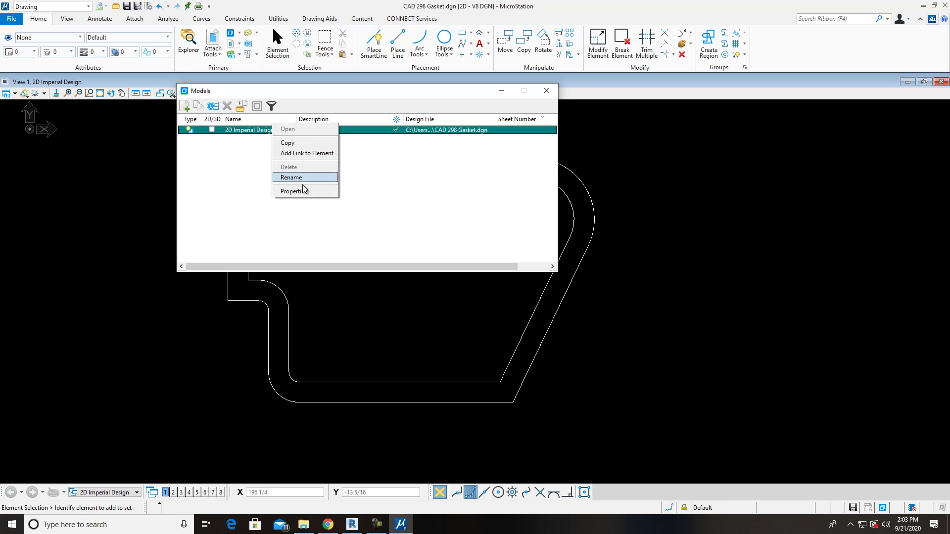
pyautogui.click(304, 191)
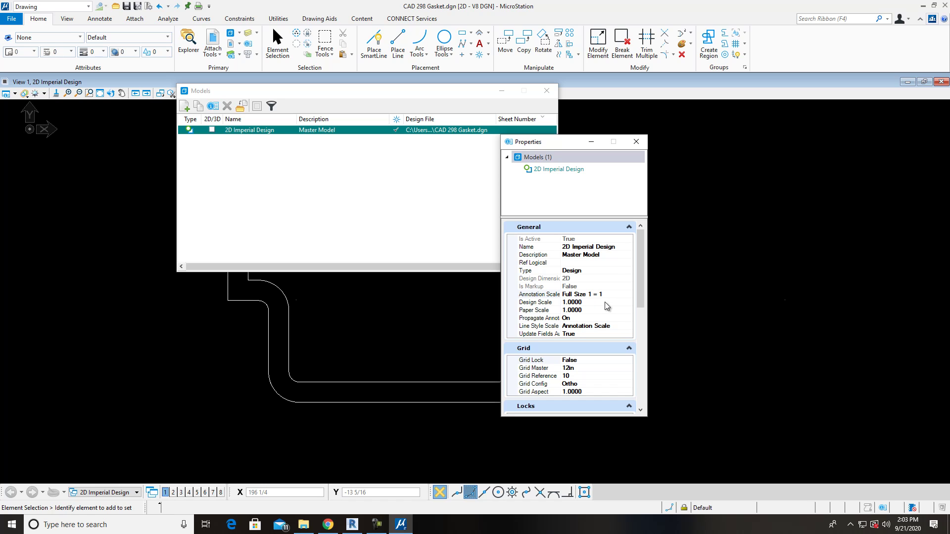
# - Set the model's annotation scale to 1/32"=1'-0" and close the model dialogs
pyautogui.click(610, 295)
pyautogui.click(628, 295)
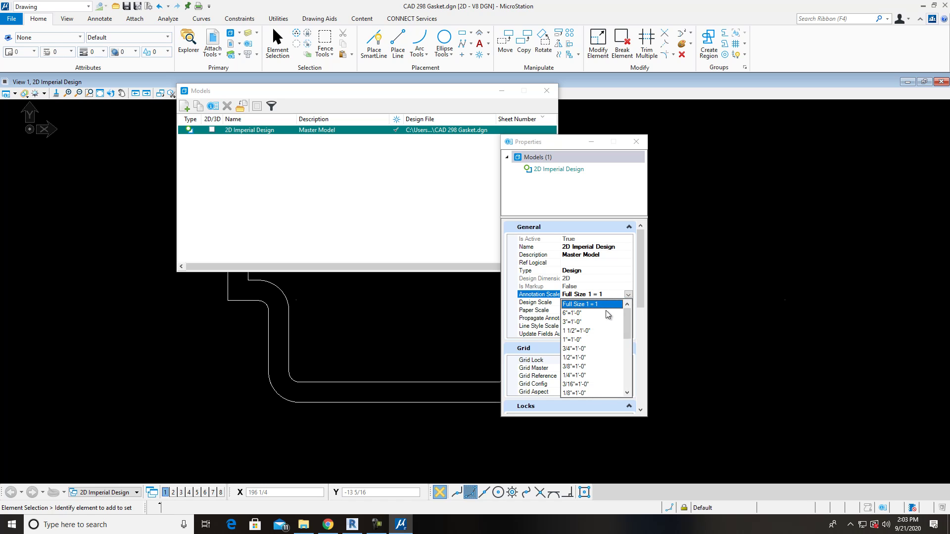
pyautogui.moveTo(627, 313)
pyautogui.mouseDown()
pyautogui.moveTo(635, 365)
pyautogui.moveTo(635, 336)
pyautogui.mouseUp()
pyautogui.click(633, 334)
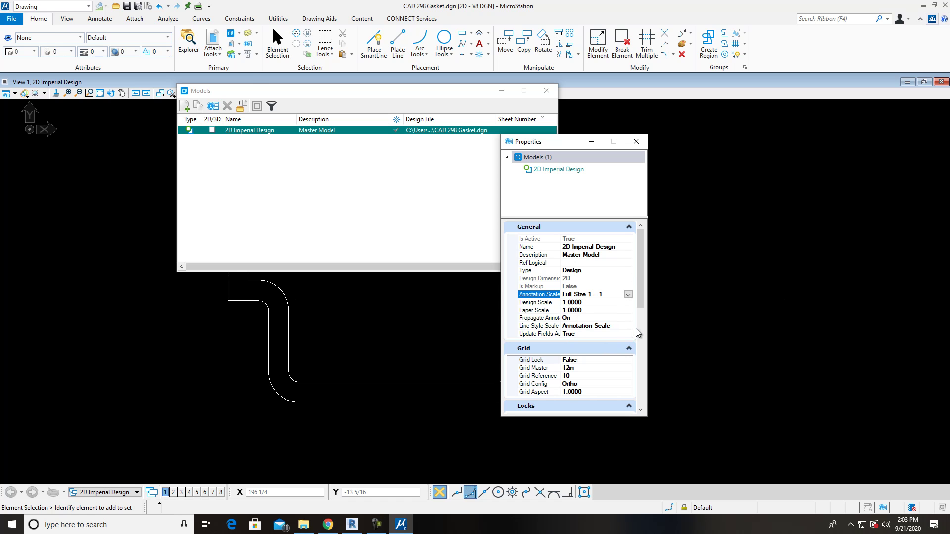
pyautogui.click(628, 295)
pyautogui.moveTo(631, 338); pyautogui.dragTo(631, 355)
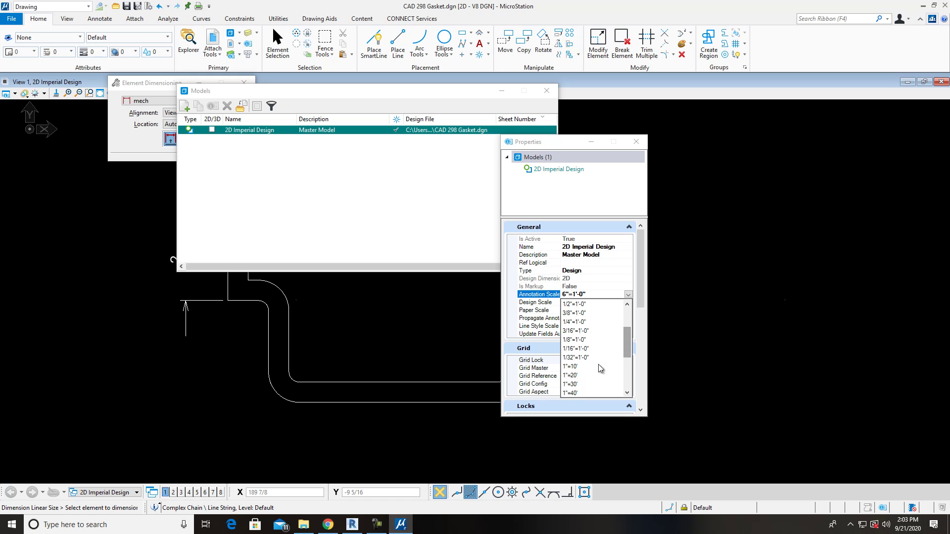
pyautogui.click(586, 359)
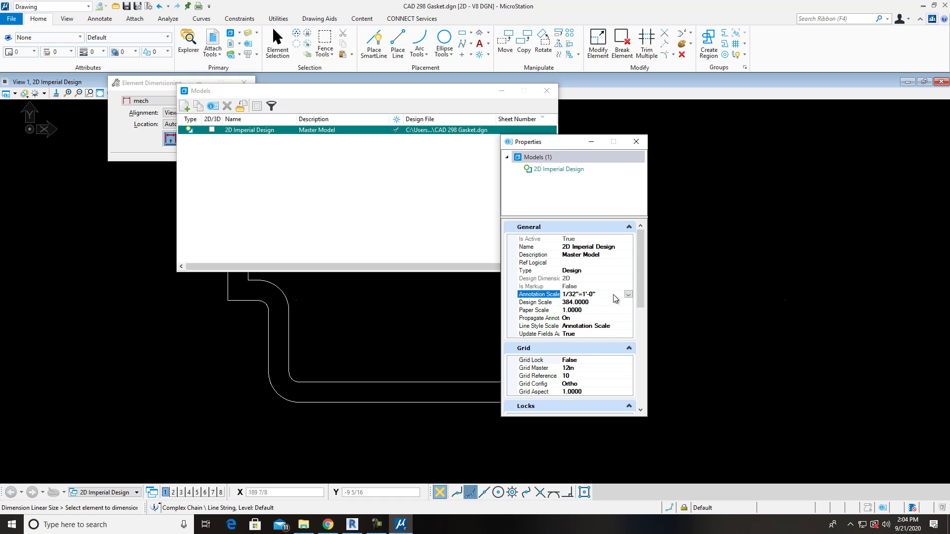
pyautogui.click(636, 142)
pyautogui.click(547, 91)
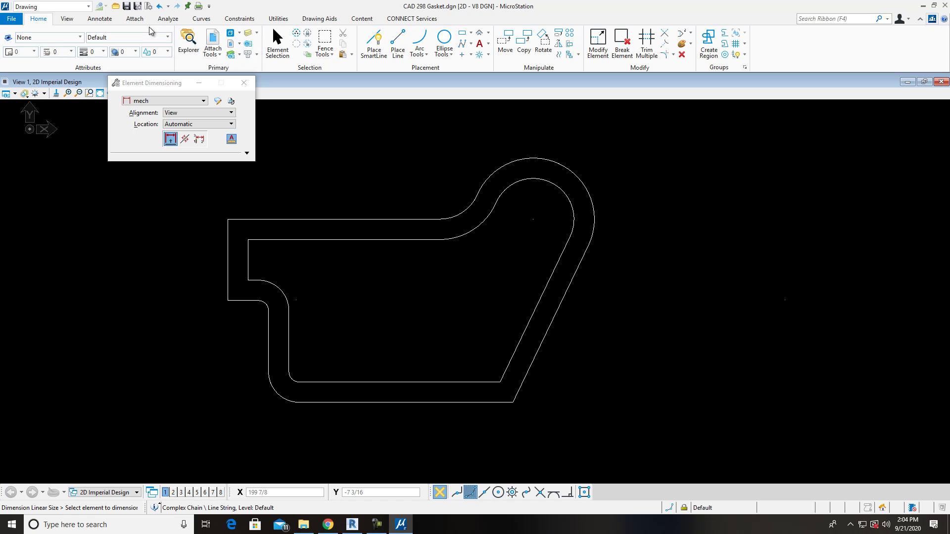
# - Try dimensioning the gasket's left edge, then zoom and pan back to the gasket
pyautogui.click(119, 21)
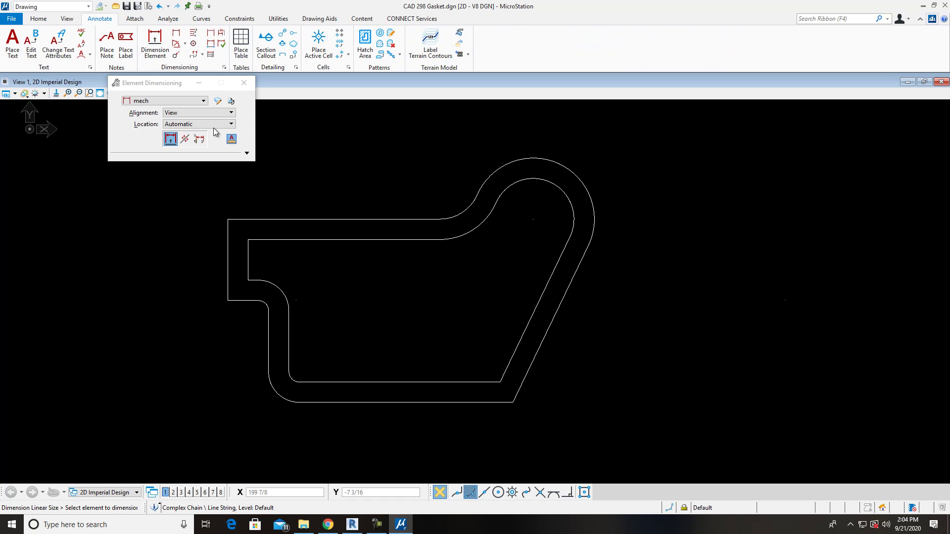
pyautogui.click(226, 249)
pyautogui.scroll(-8, 213, 258)
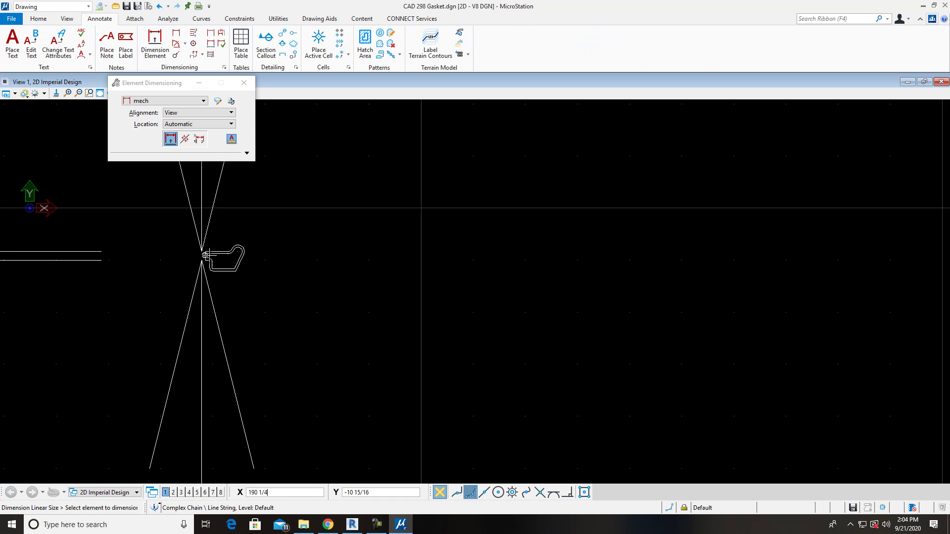
pyautogui.scroll(-4, 240, 266)
pyautogui.scroll(12, 255, 268)
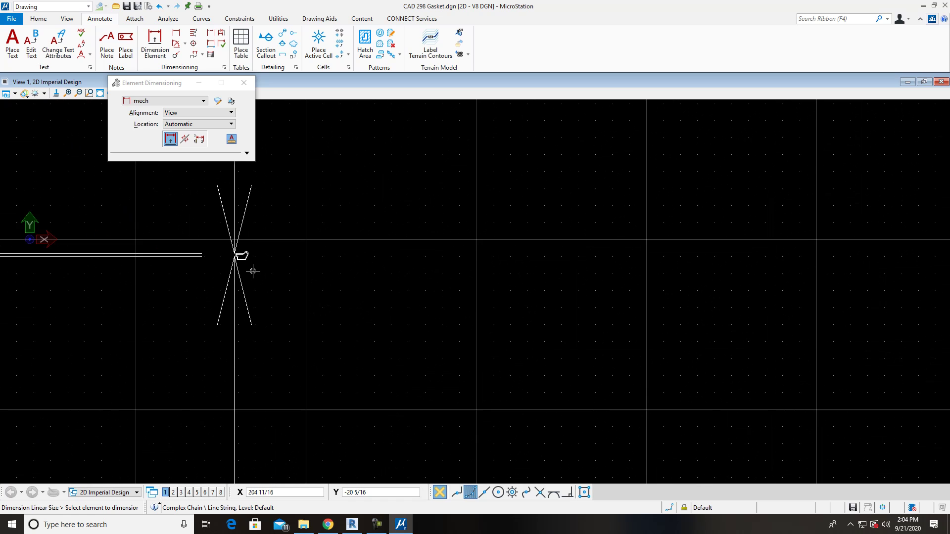
pyautogui.moveTo(239, 225); pyautogui.dragTo(371, 269, button='middle')
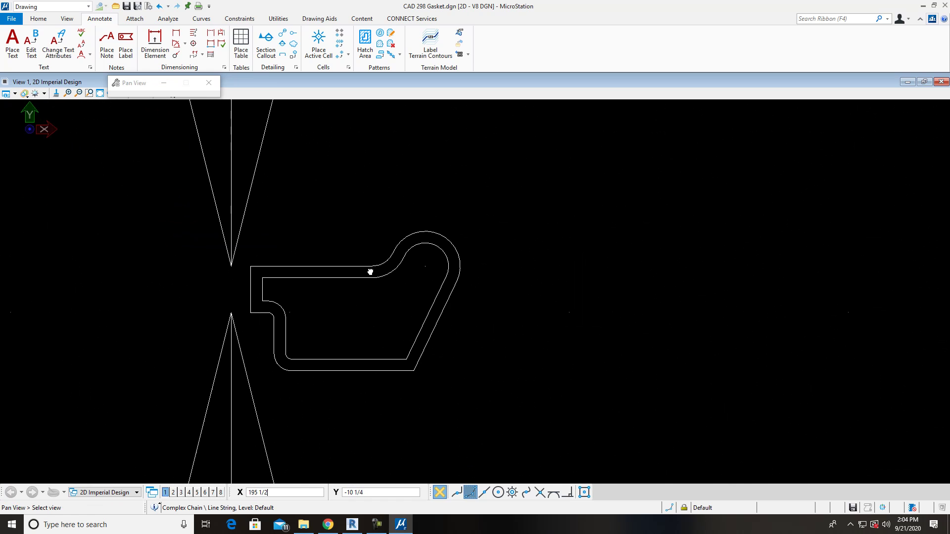
# - Return to the Home tools and reopen the Models list
pyautogui.click(38, 18)
pyautogui.rightClick(232, 37)
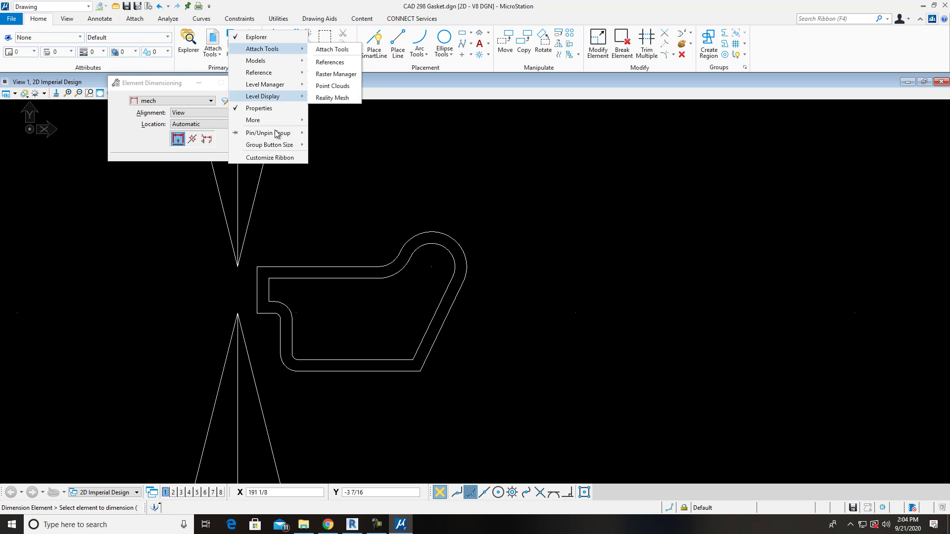
pyautogui.click(232, 19)
pyautogui.click(38, 19)
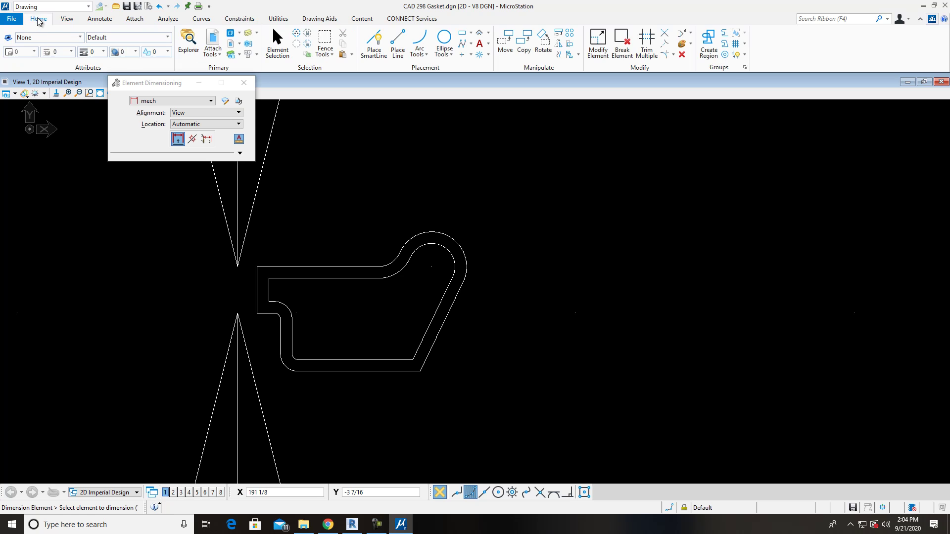
pyautogui.click(234, 33)
# - Change the 2D Imperial Design annotation scale to Full Size 1 = 1 and close the dialogs
pyautogui.rightClick(277, 131)
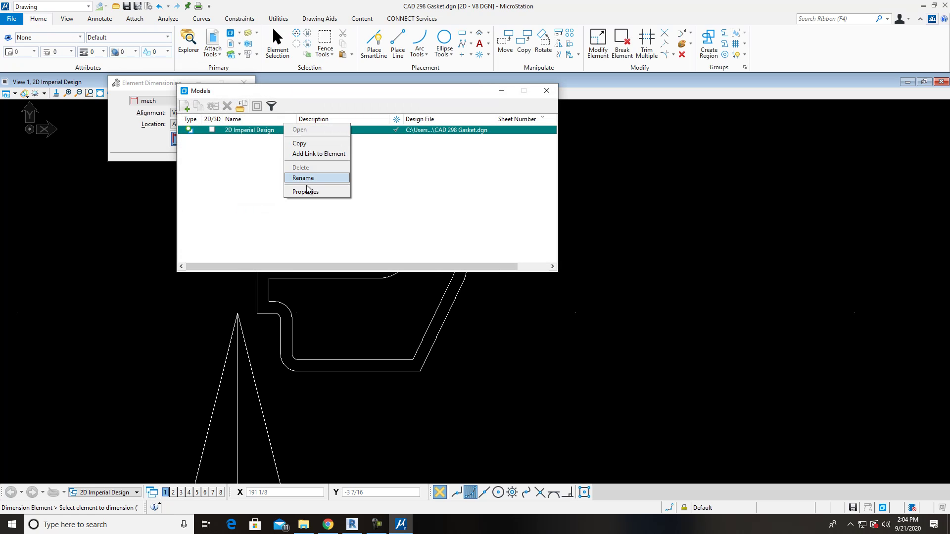
pyautogui.click(308, 192)
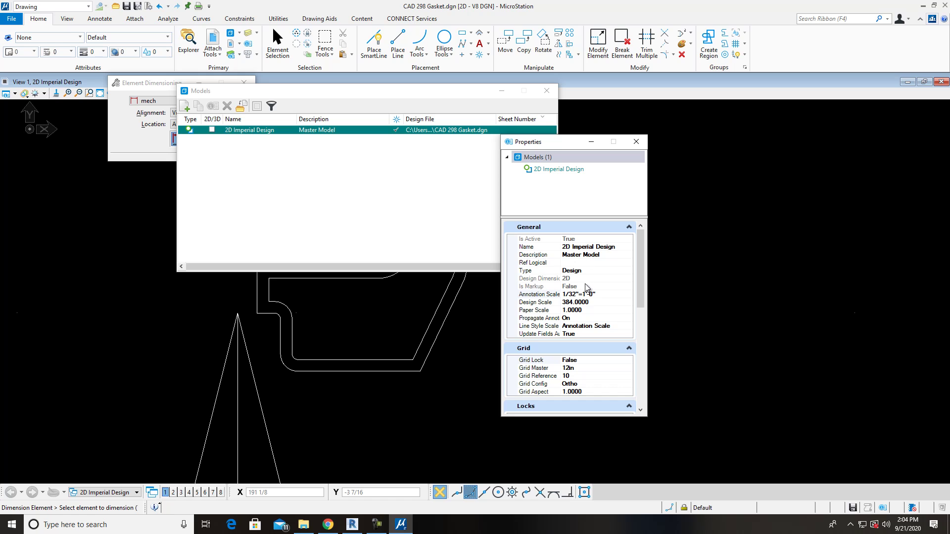
pyautogui.click(621, 295)
pyautogui.click(628, 295)
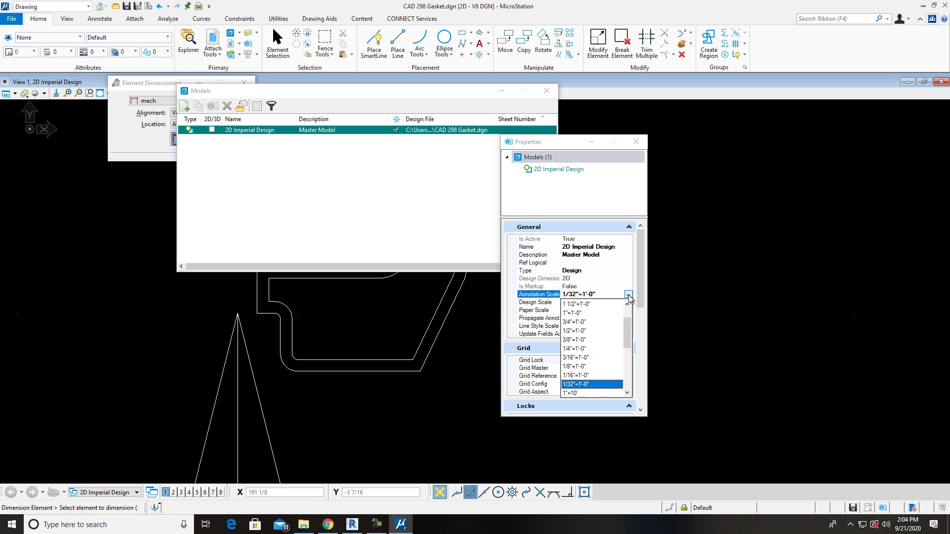
pyautogui.moveTo(627, 334); pyautogui.dragTo(627, 314)
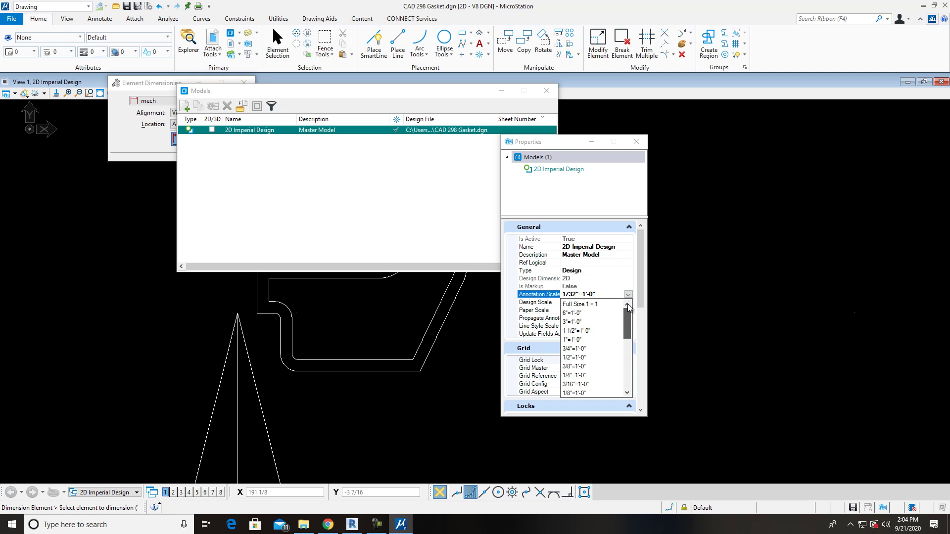
pyautogui.click(589, 306)
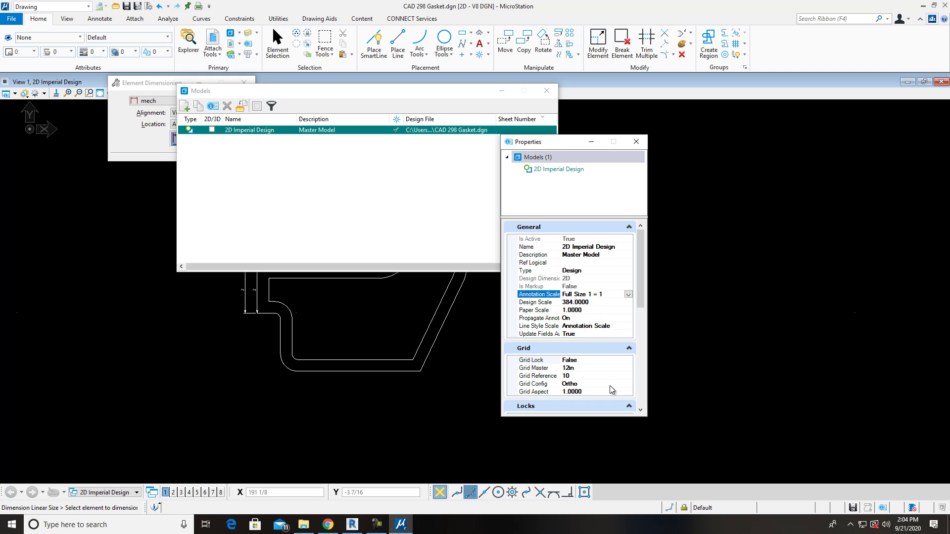
pyautogui.click(636, 144)
pyautogui.click(547, 91)
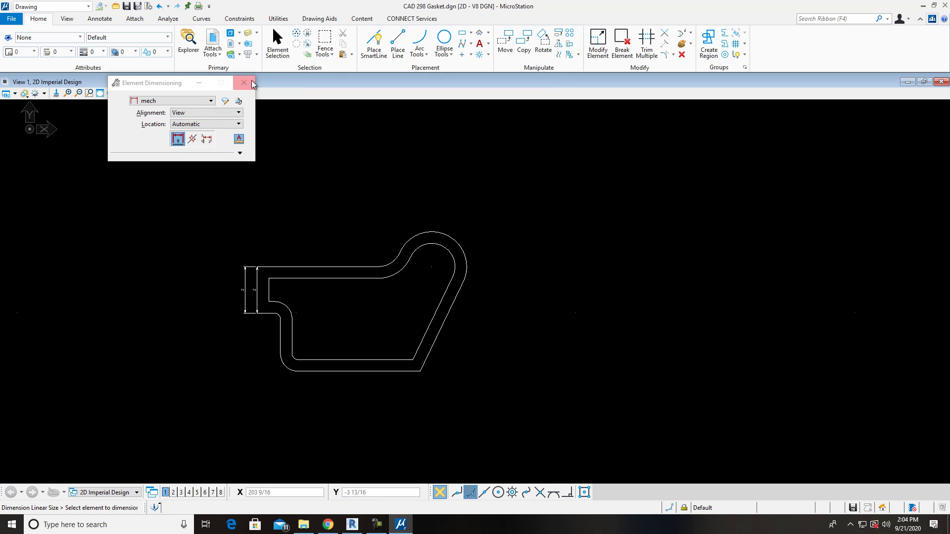
pyautogui.click(244, 87)
pyautogui.scroll(5, 227, 311)
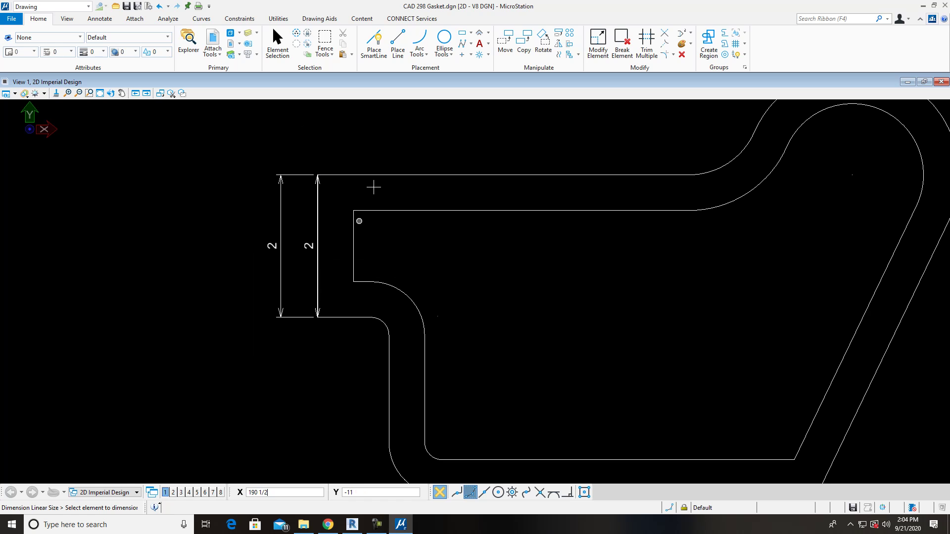
# - Select and delete the 2 dimensions on the gasket's left edge, then recentre the view
pyautogui.click(288, 57)
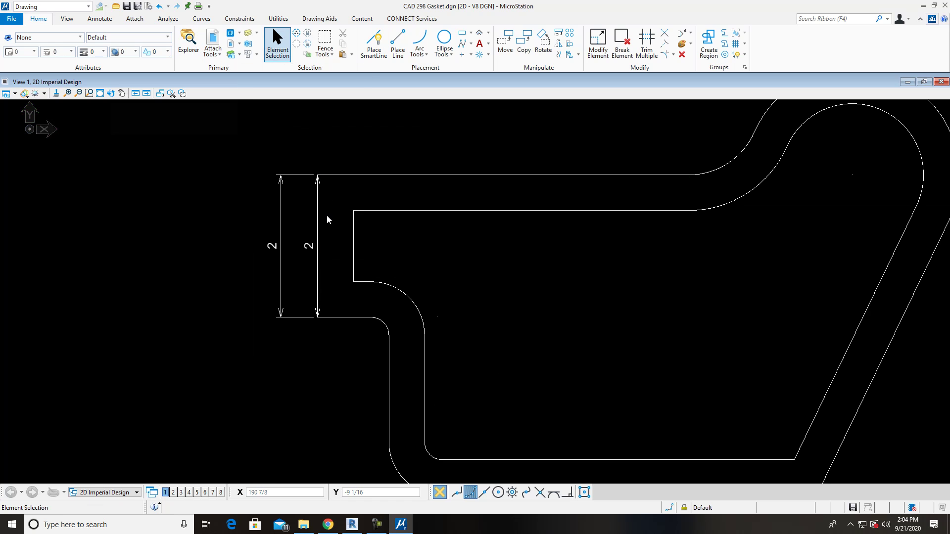
pyautogui.click(311, 247)
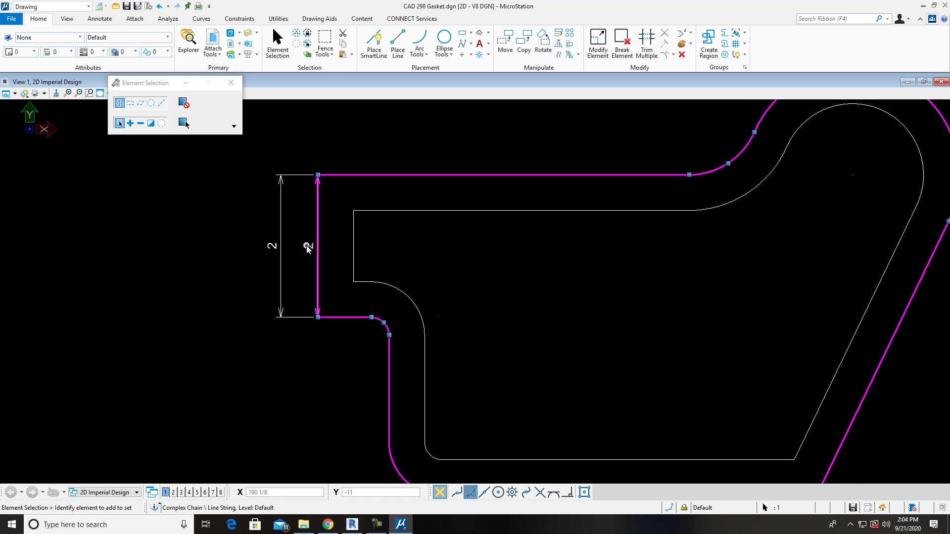
pyautogui.click(308, 247)
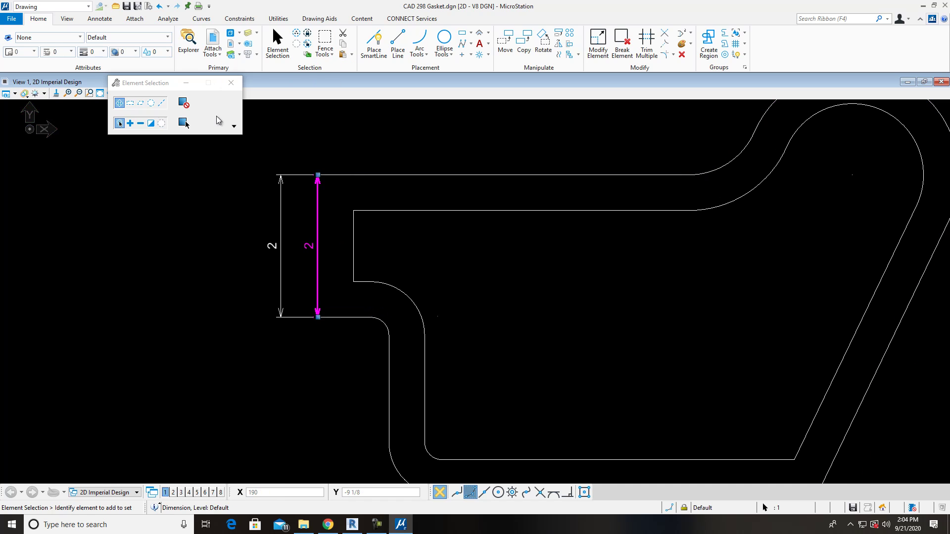
pyautogui.click(182, 104)
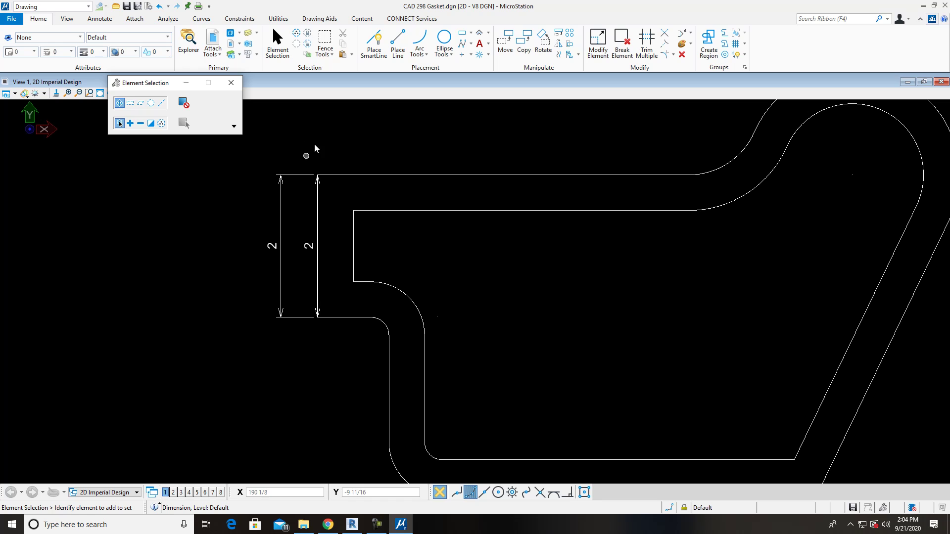
pyautogui.click(307, 248)
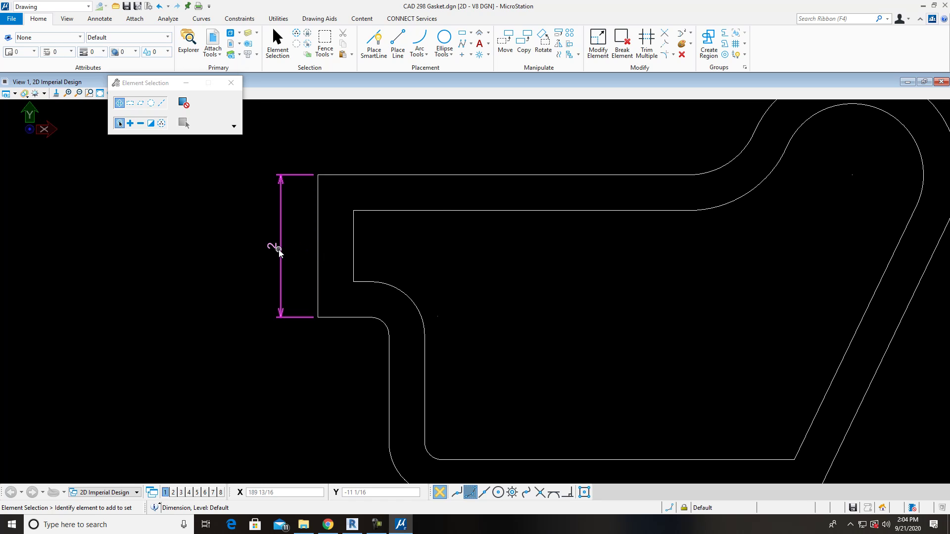
pyautogui.press('Delete')
pyautogui.scroll(-3, 443, 218)
pyautogui.moveTo(448, 228)
pyautogui.mouseDown(button='middle')
pyautogui.moveTo(355, 251)
pyautogui.moveTo(306, 218)
pyautogui.mouseUp(button='middle')
pyautogui.rightClick(295, 140)
pyautogui.click(100, 18)
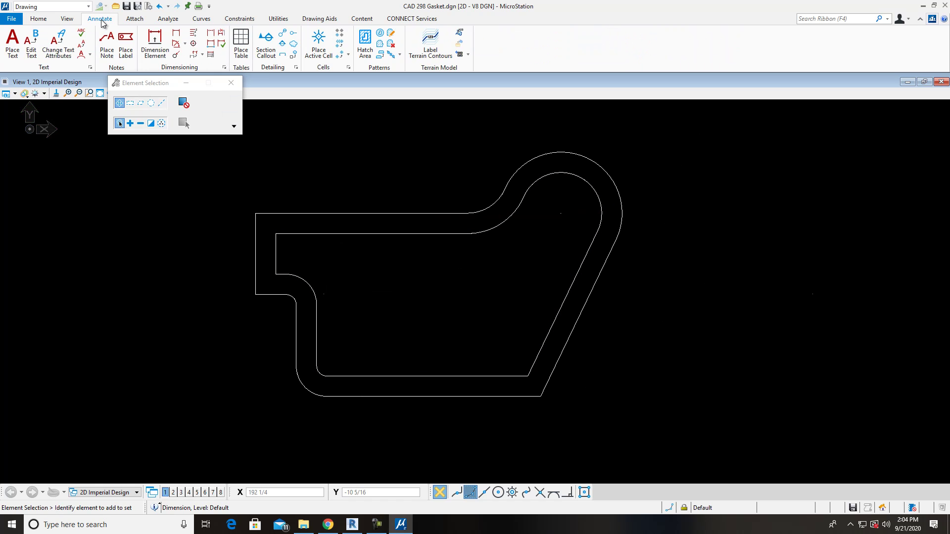
# - Dimension the top arc as R 1.5 and the outer left edge as 2
pyautogui.click(143, 40)
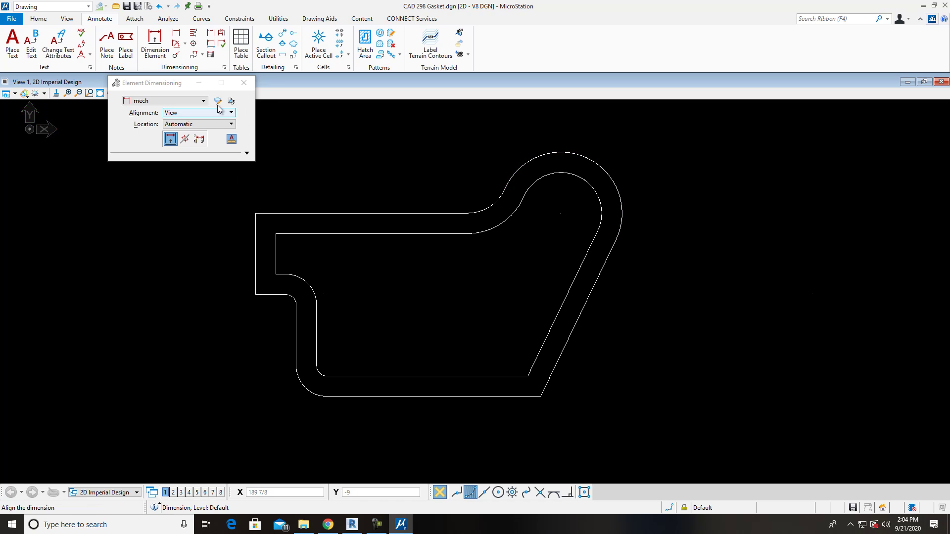
pyautogui.click(593, 160)
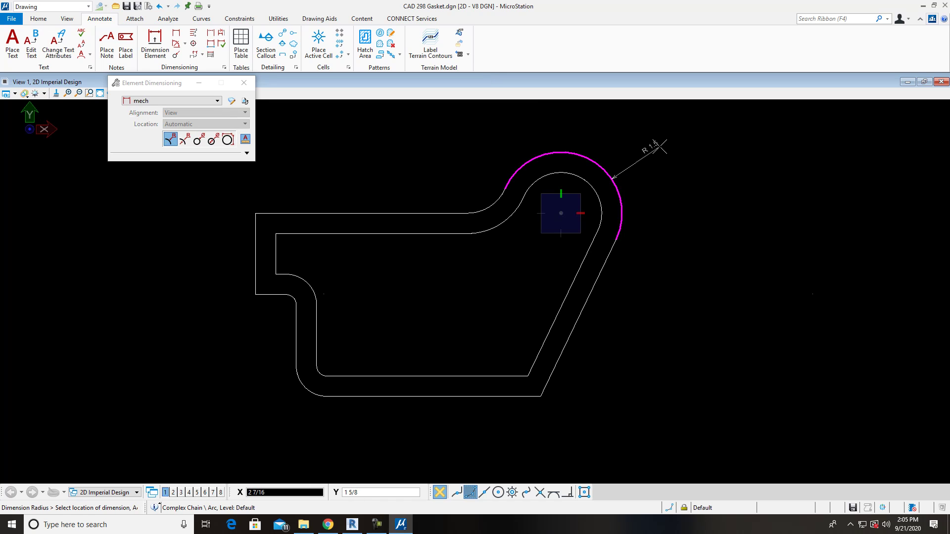
pyautogui.click(656, 144)
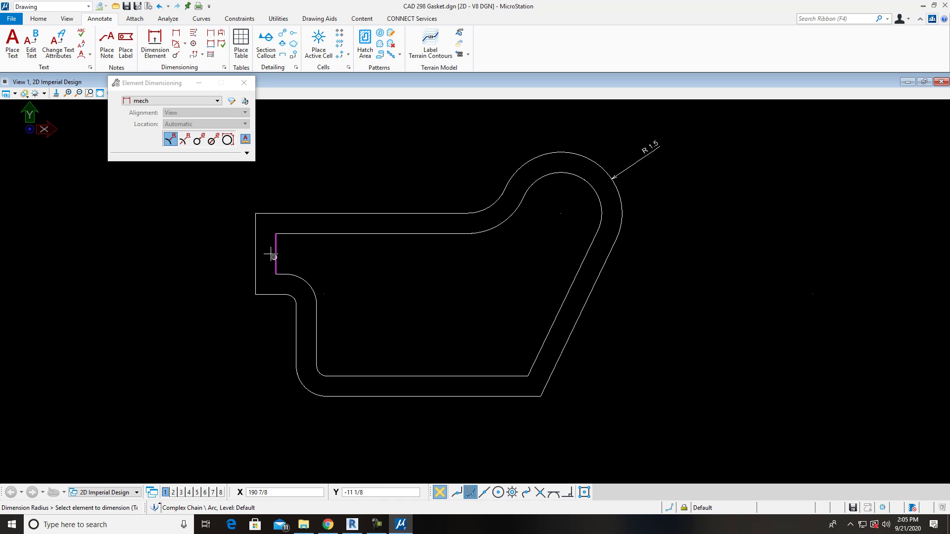
pyautogui.click(254, 247)
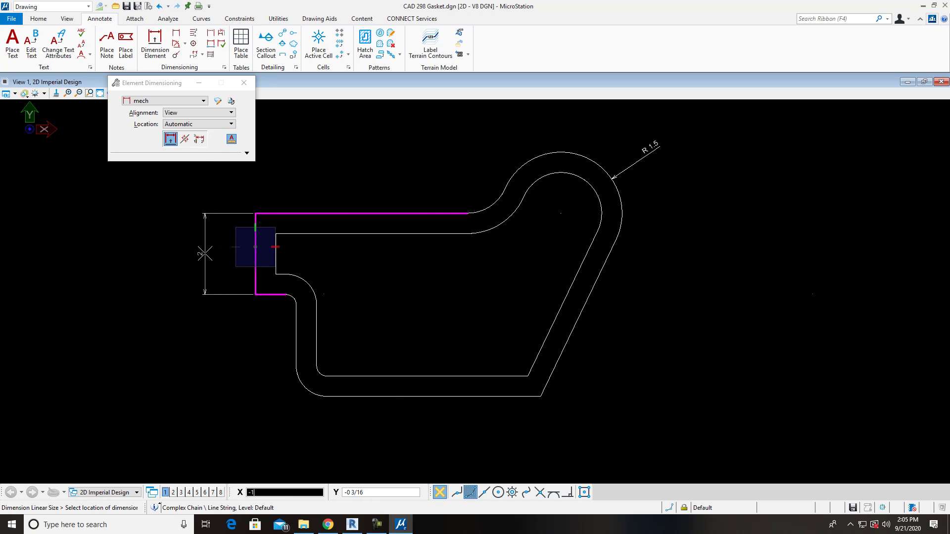
pyautogui.click(205, 253)
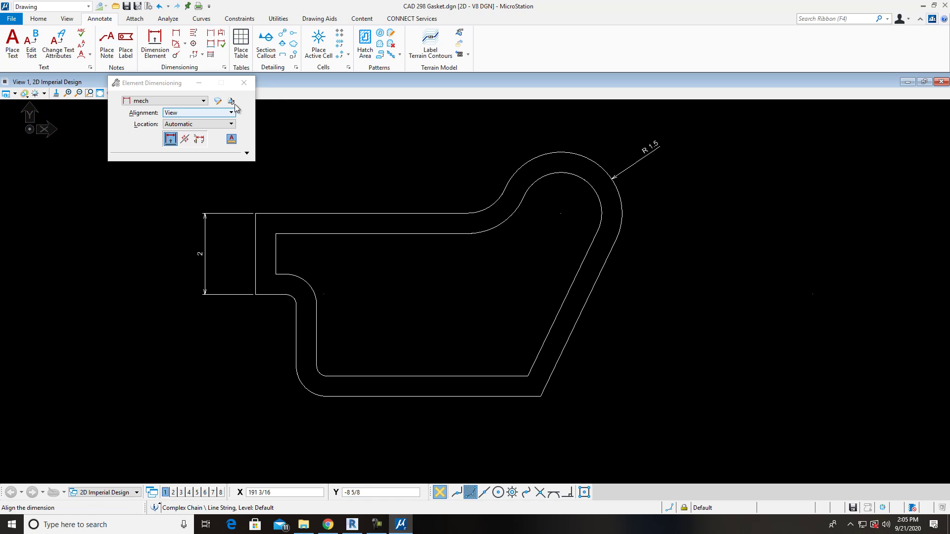
# - Begin a point-to-point 1 dimension below the gasket, then cancel the unfinished chain
pyautogui.click(176, 36)
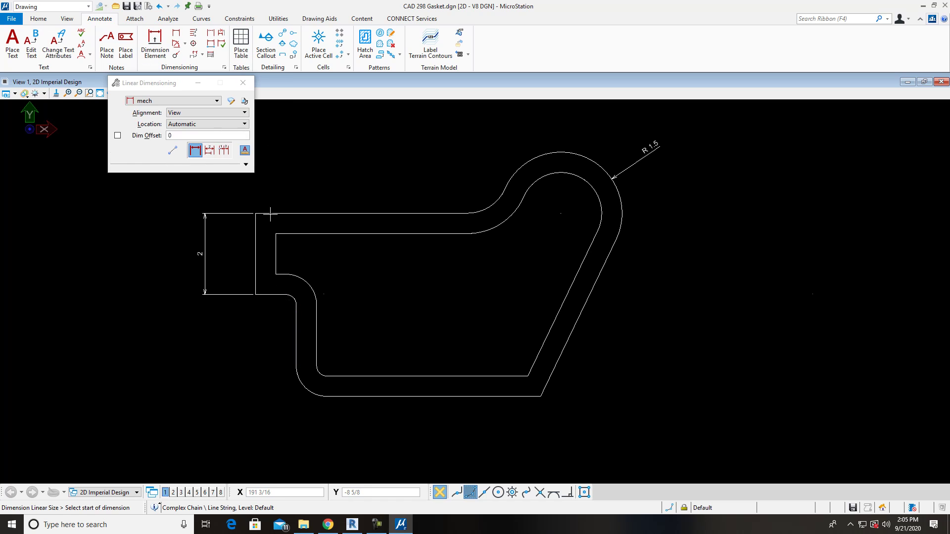
pyautogui.click(255, 294)
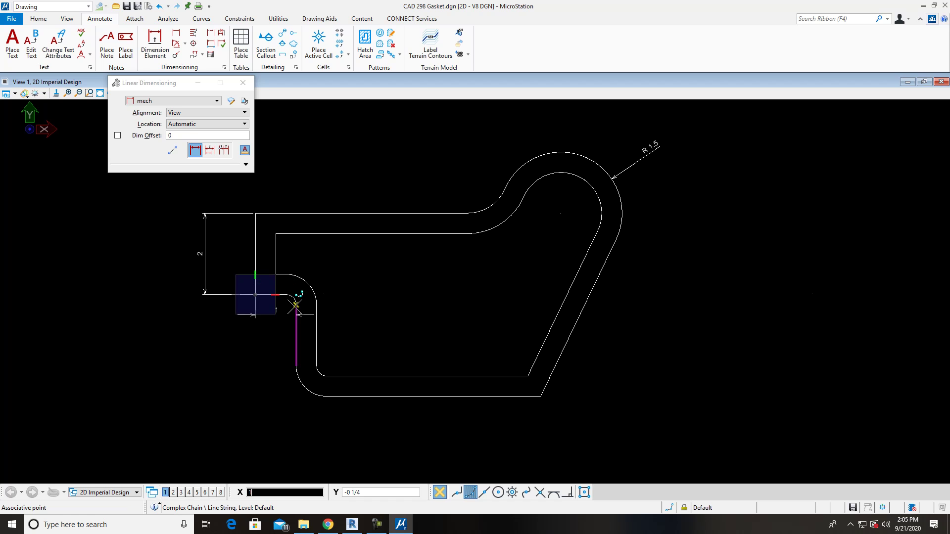
pyautogui.click(296, 304)
pyautogui.click(287, 432)
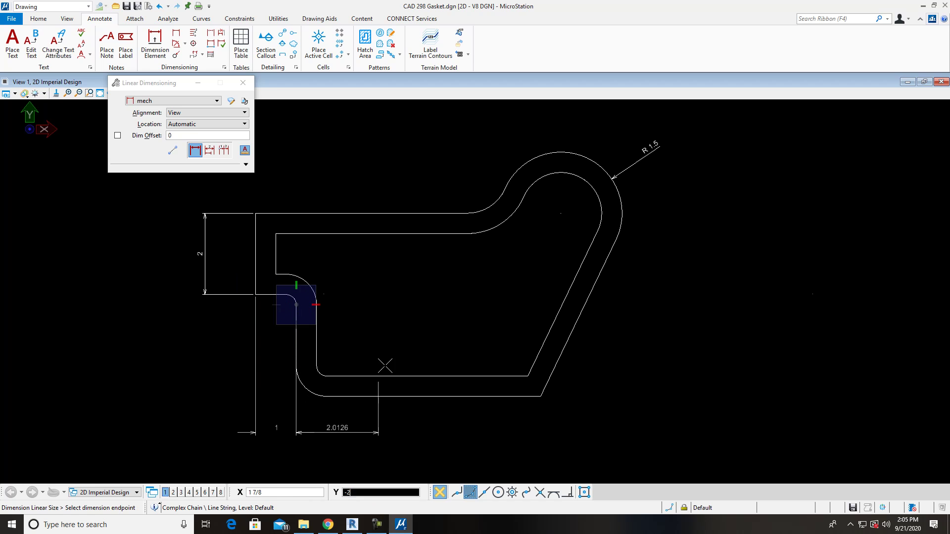
pyautogui.moveTo(382, 366); pyautogui.dragTo(404, 306, button='middle')
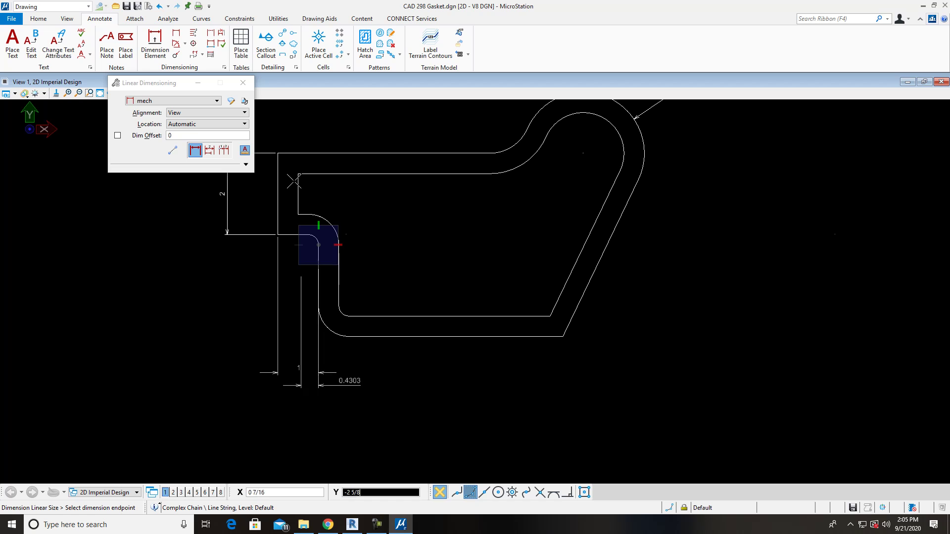
pyautogui.rightClick(322, 282)
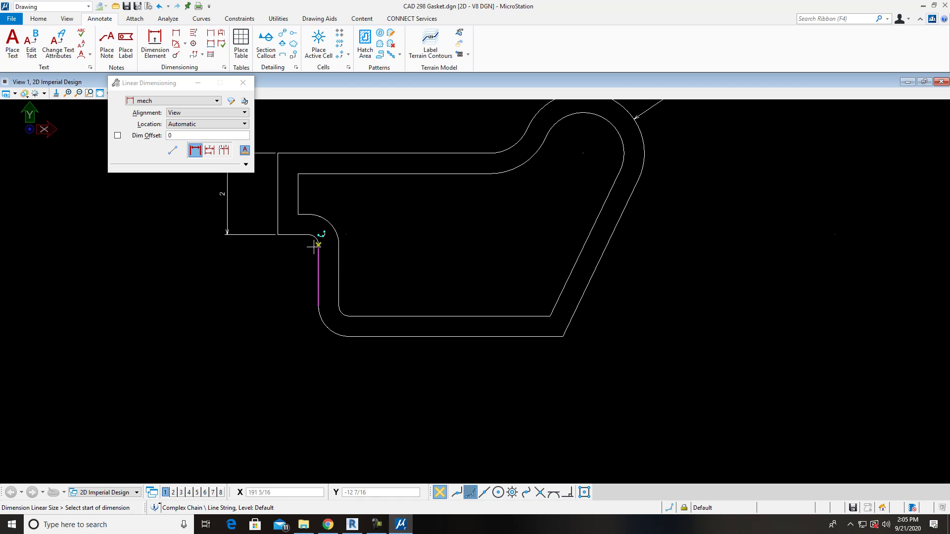
# - Chain bottom linear dimensions reading 1, 6 and a stray 0.1327 to the bottom-right corner
pyautogui.click(278, 234)
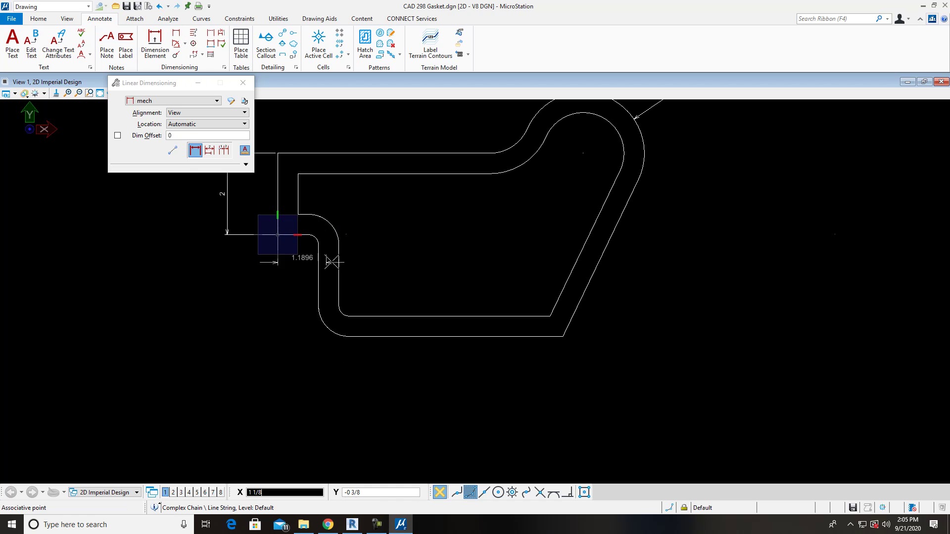
pyautogui.click(319, 305)
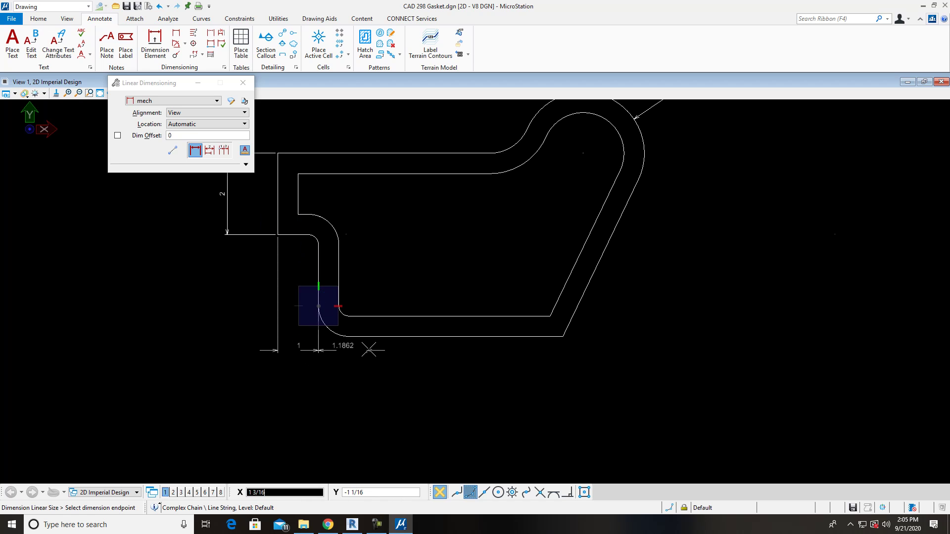
pyautogui.click(563, 336)
pyautogui.click(568, 378)
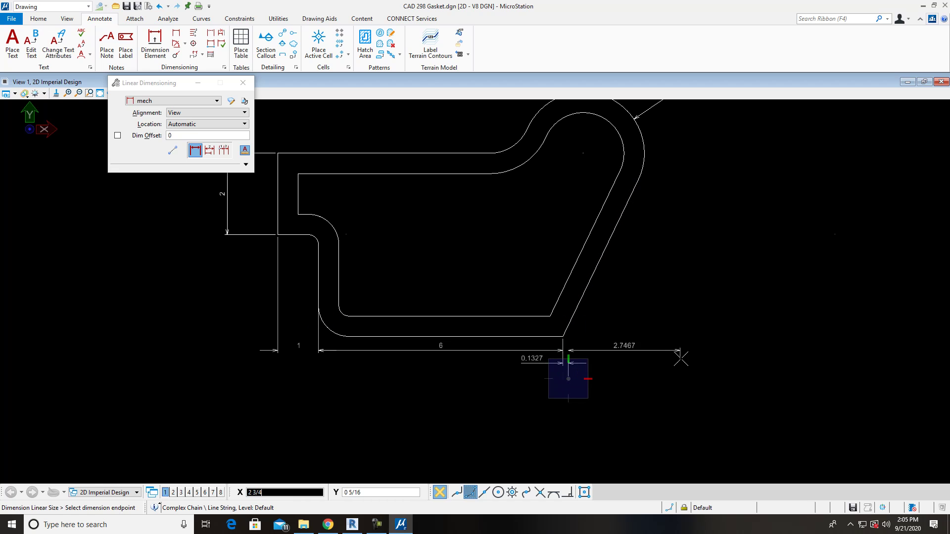
pyautogui.rightClick(681, 359)
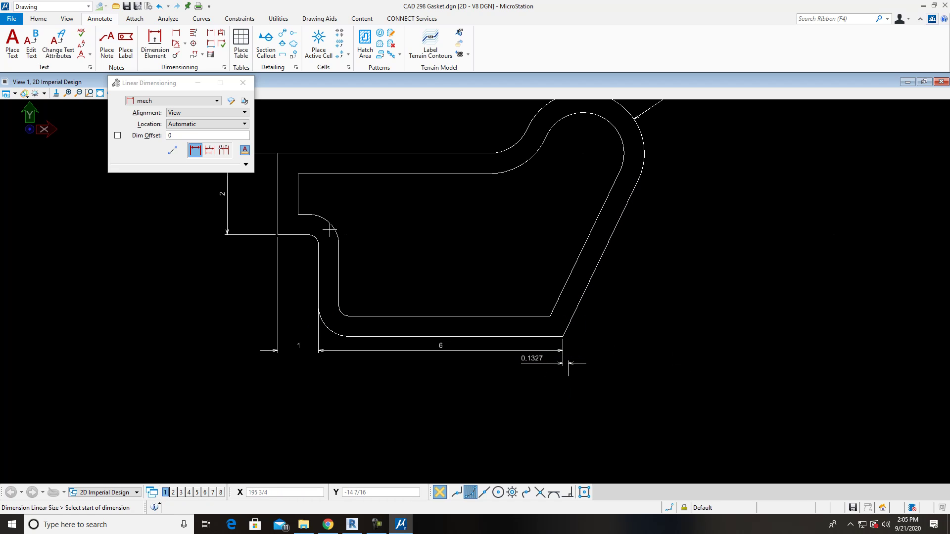
pyautogui.click(242, 82)
# - Select and delete the faulty bottom dimension string
pyautogui.click(38, 19)
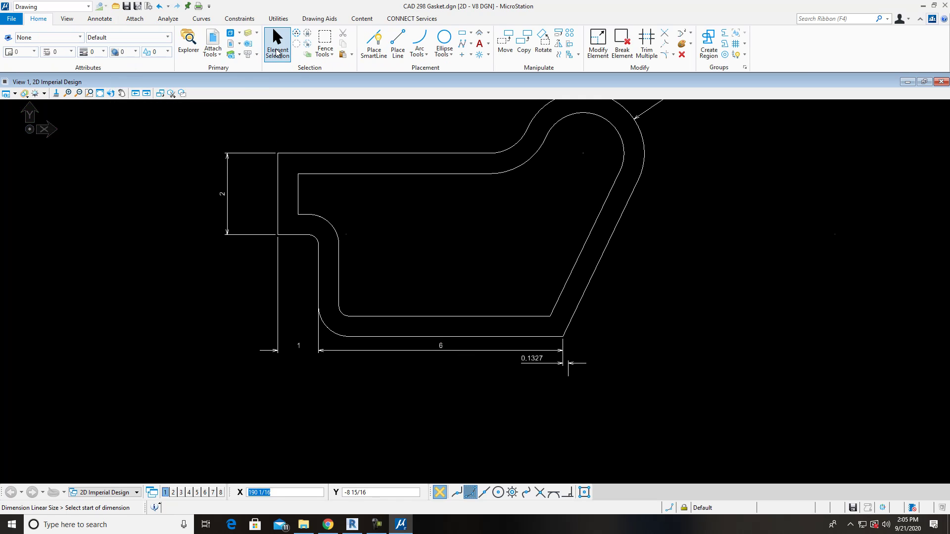
pyautogui.click(277, 44)
pyautogui.click(547, 365)
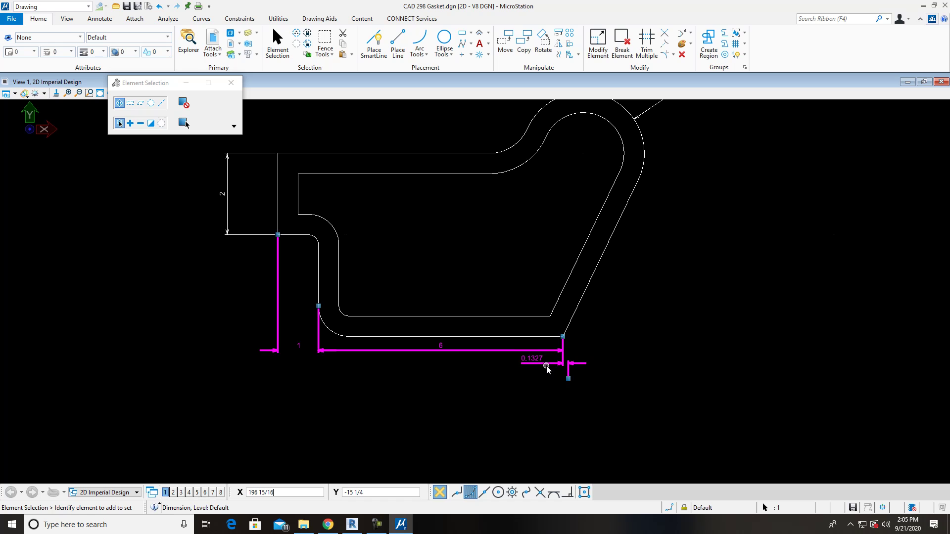
pyautogui.press('Delete')
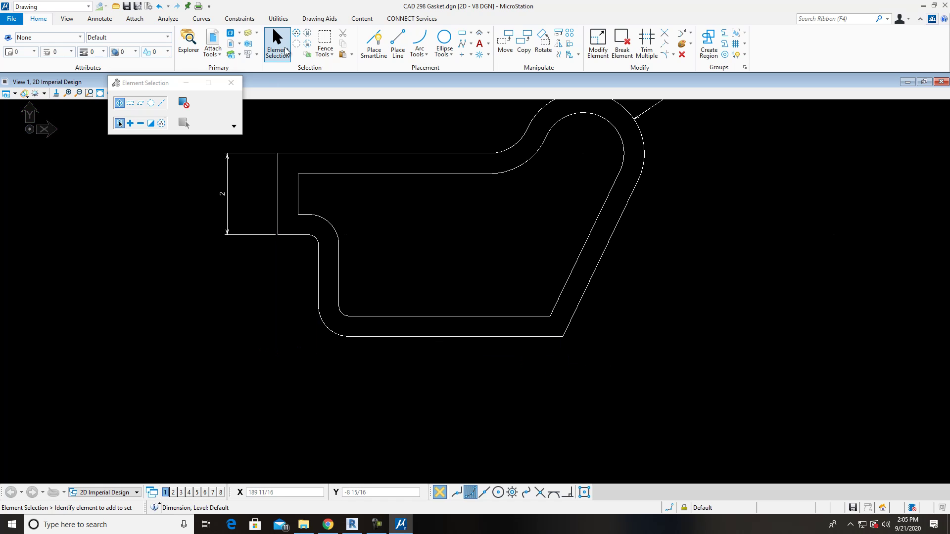
# - Redo the chained bottom linear dimensions reading 1 and 6
pyautogui.click(100, 21)
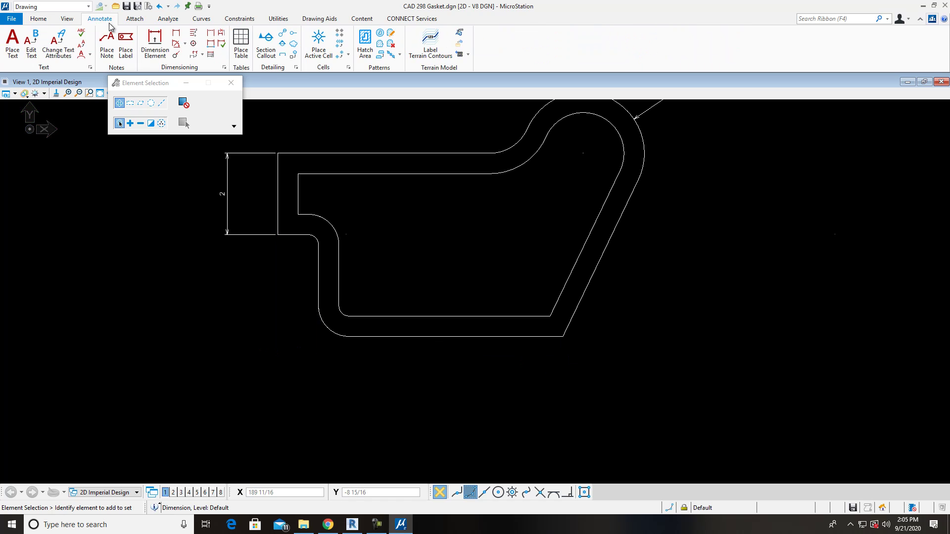
pyautogui.click(176, 34)
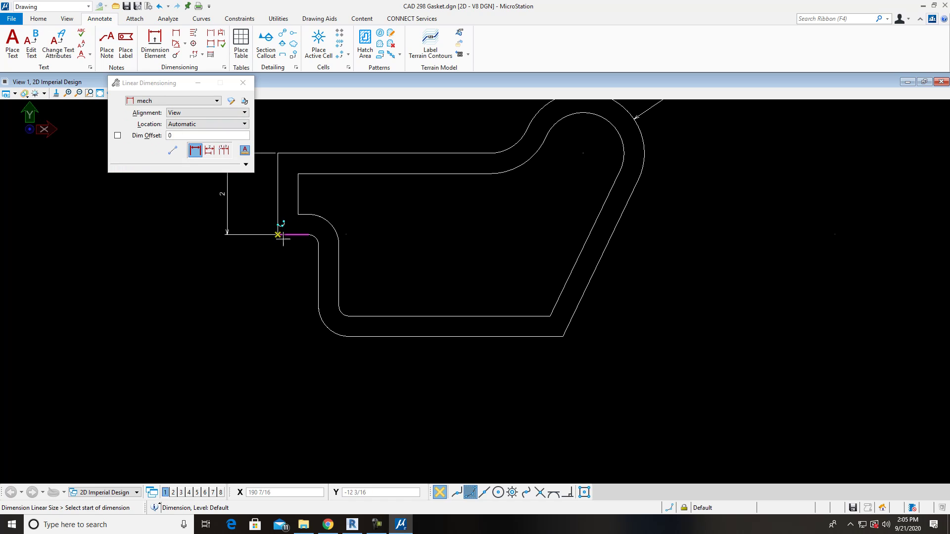
pyautogui.click(278, 234)
pyautogui.click(318, 306)
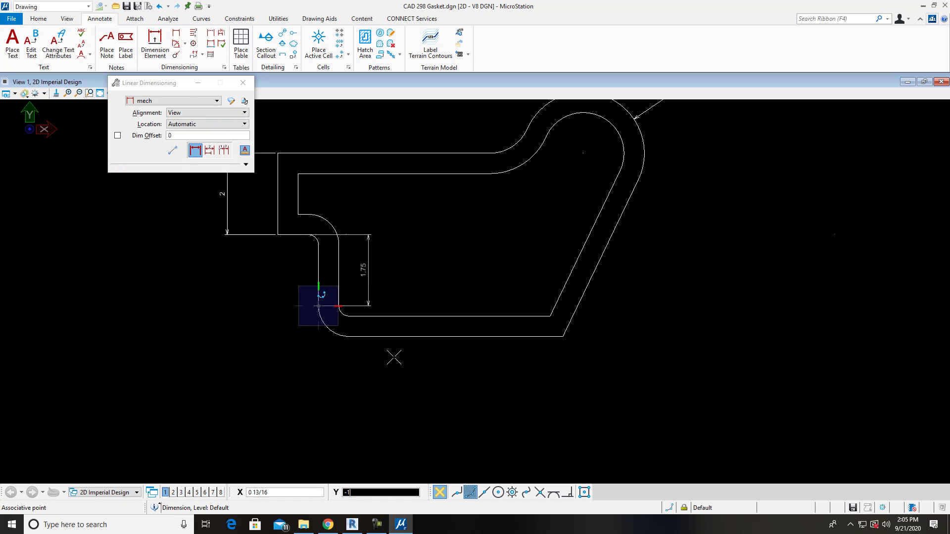
pyautogui.click(295, 365)
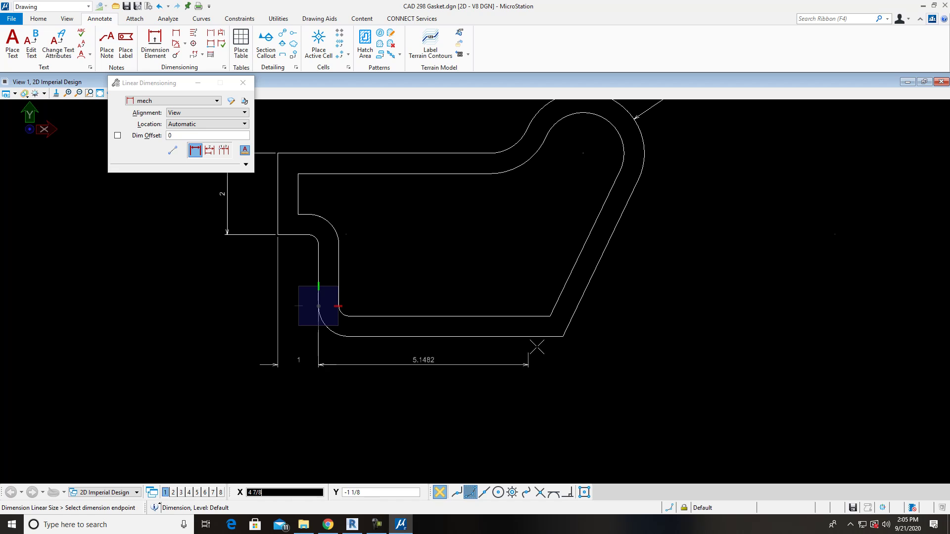
pyautogui.click(561, 336)
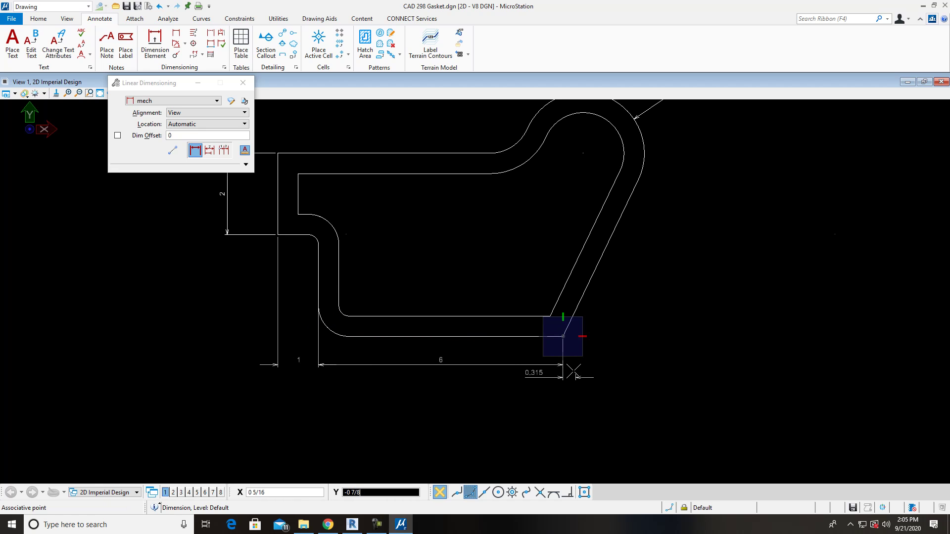
pyautogui.rightClick(573, 371)
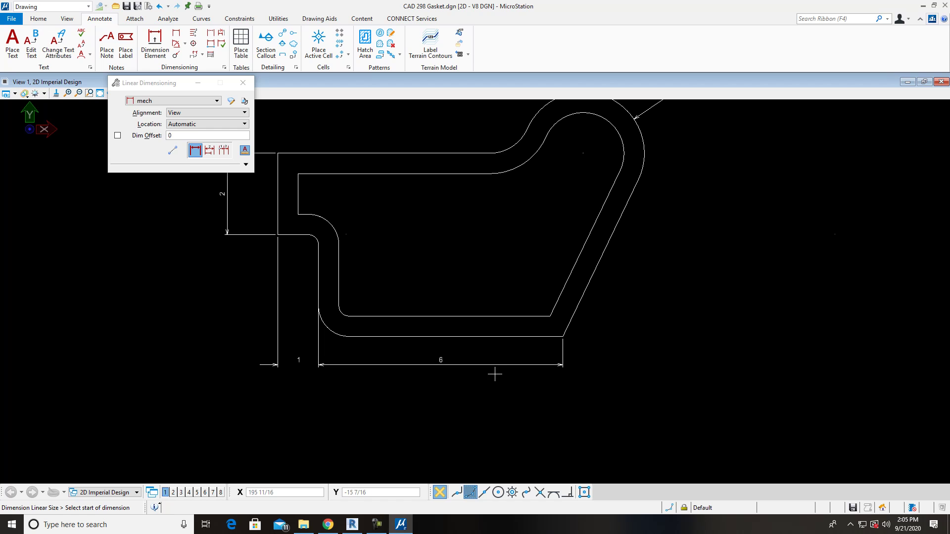
# - Add the 7.5 overall width dimension above the gasket
pyautogui.moveTo(495, 374); pyautogui.dragTo(530, 431, button='middle')
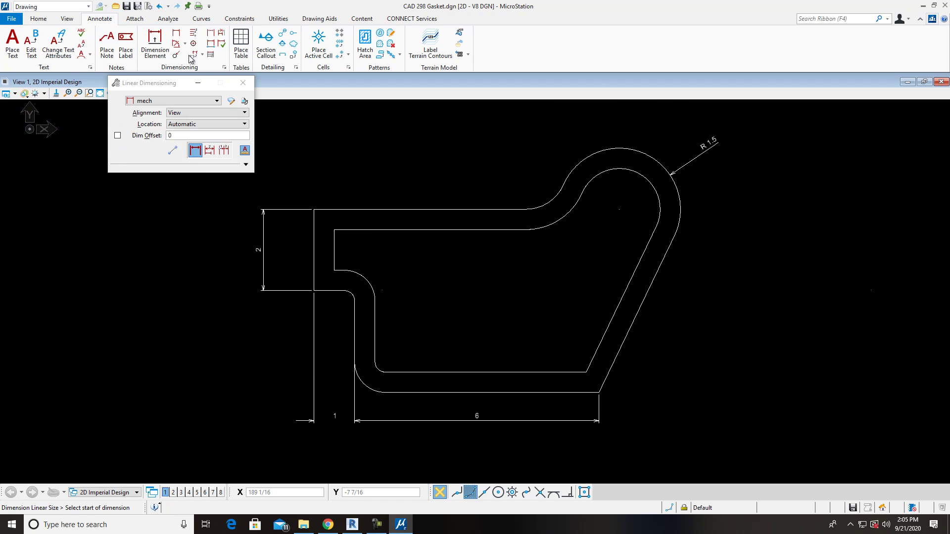
pyautogui.click(313, 209)
pyautogui.click(620, 210)
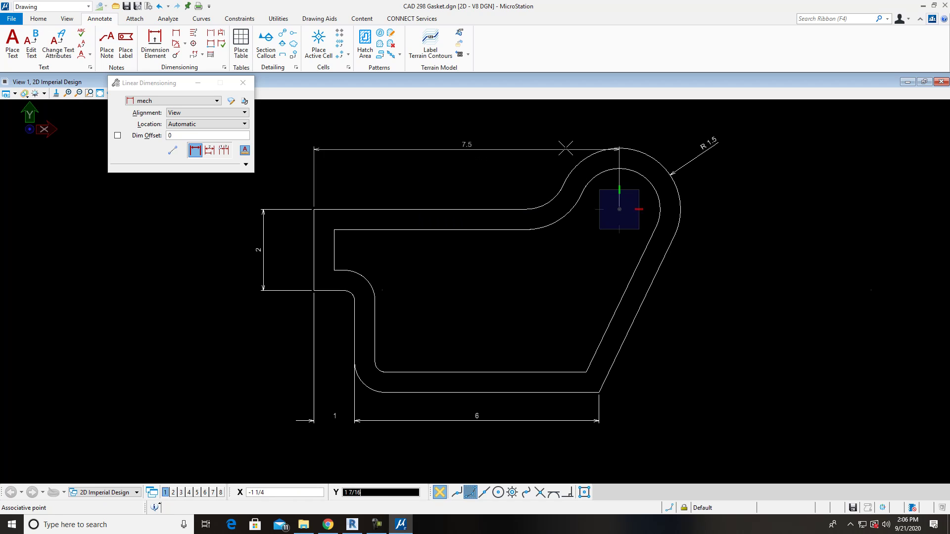
pyautogui.click(569, 123)
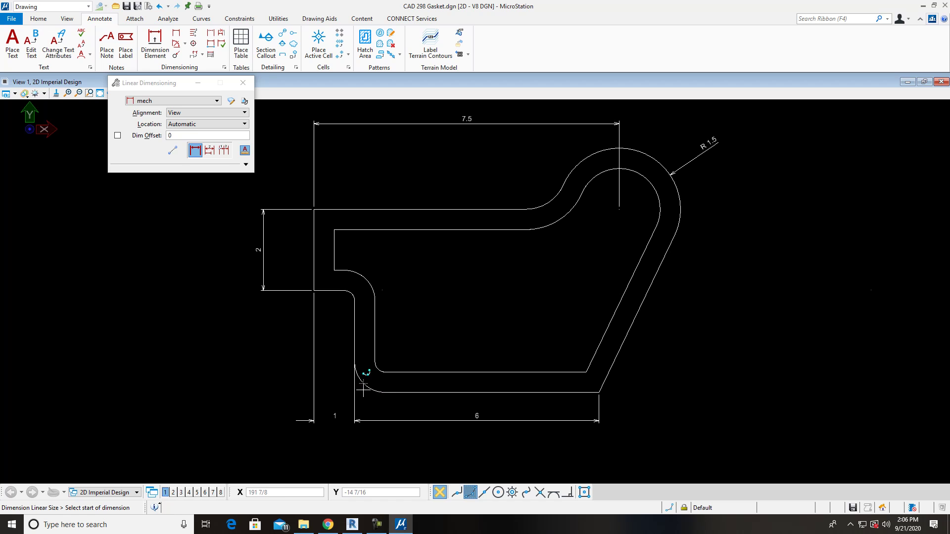
# - Dimension the inner bottom line as 5.25 inside the gasket
pyautogui.click(155, 44)
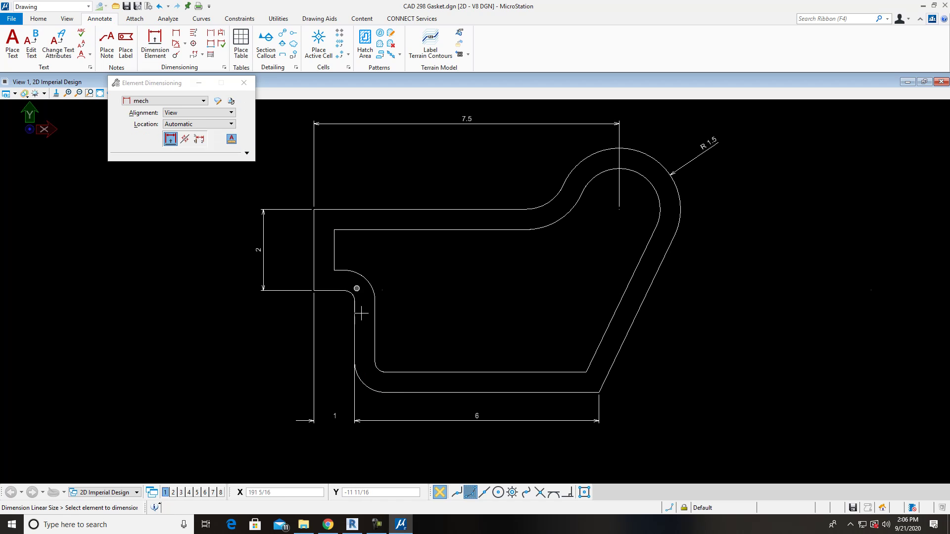
pyautogui.click(391, 392)
pyautogui.click(330, 290)
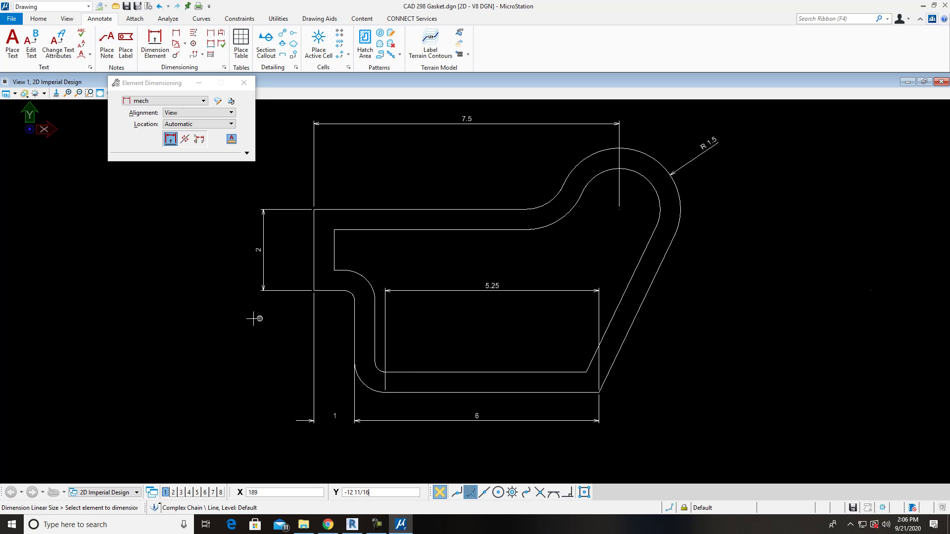
pyautogui.click(244, 83)
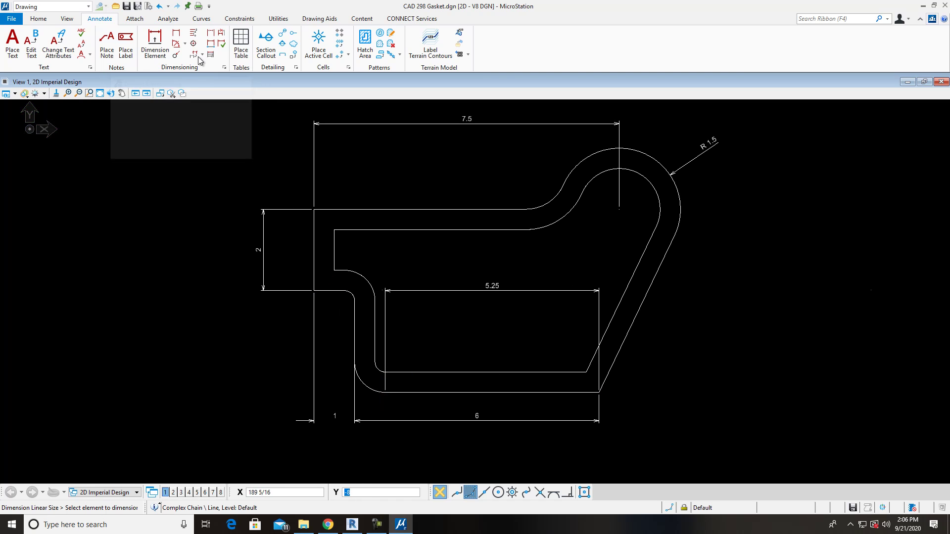
# - Add the 2.5 lower-left height dimension left of the gasket
pyautogui.click(177, 33)
pyautogui.click(314, 290)
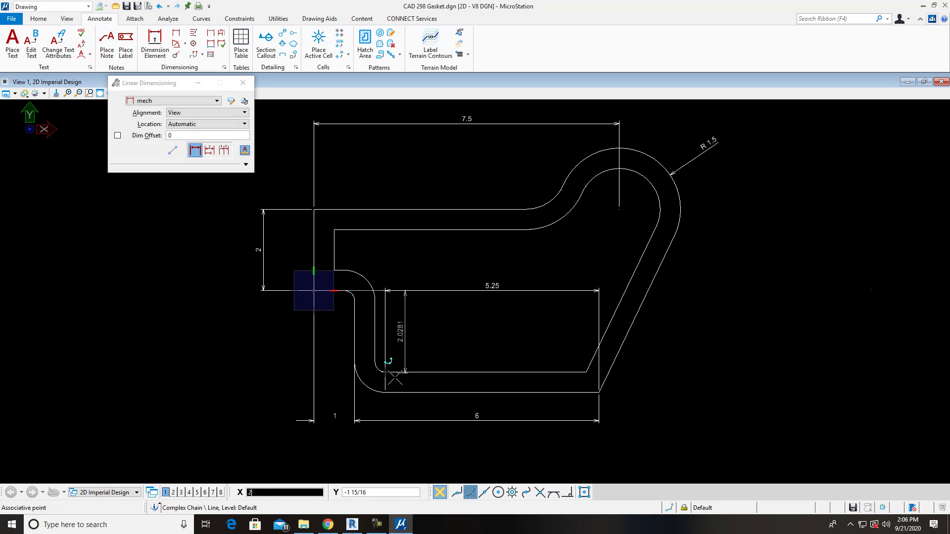
pyautogui.click(384, 393)
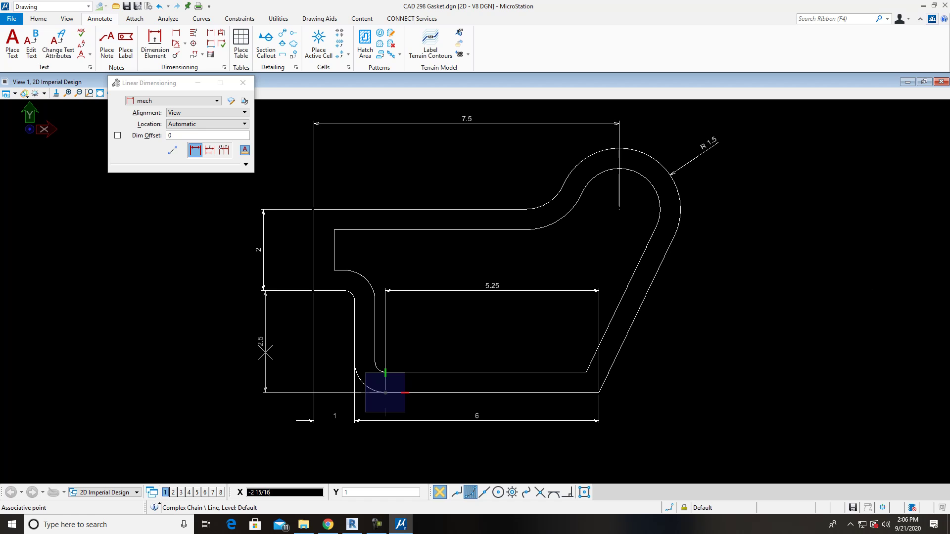
pyautogui.click(262, 344)
pyautogui.rightClick(281, 342)
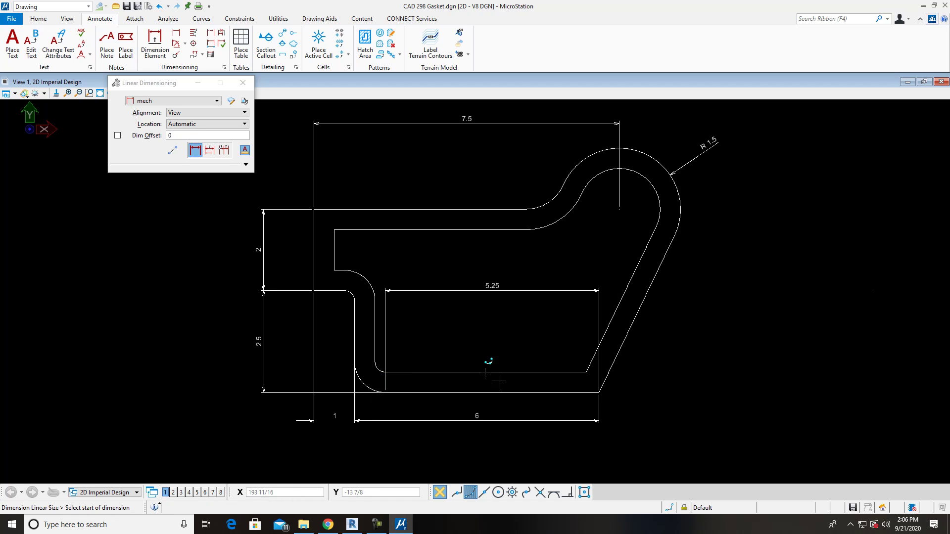
# - Select and remove the 5.25 inner-width dimension, then pan and zoom to recentre the gasket
pyautogui.click(241, 84)
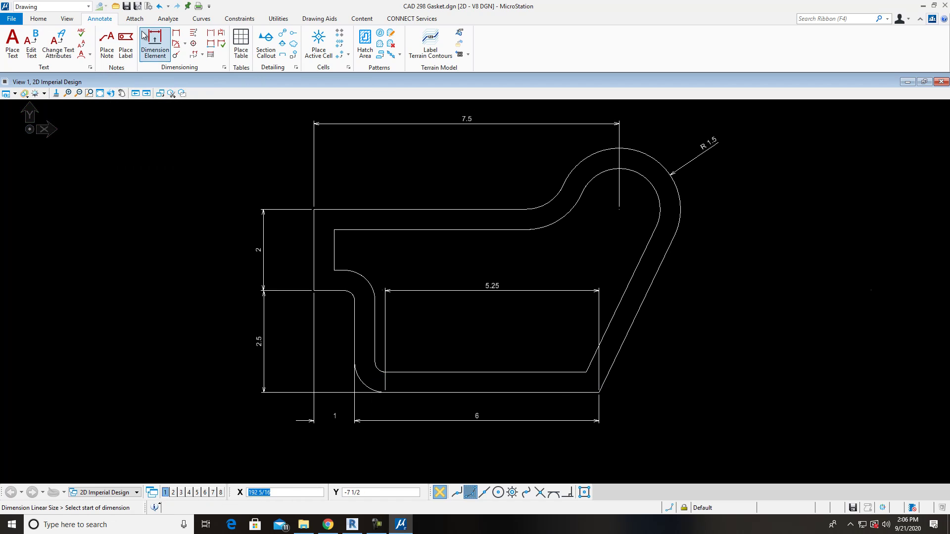
pyautogui.click(39, 19)
pyautogui.click(278, 47)
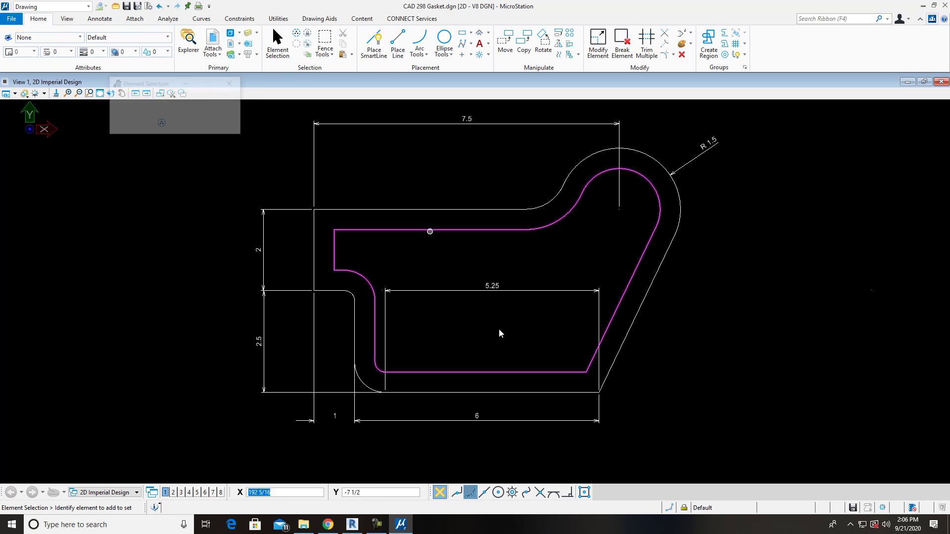
pyautogui.click(501, 293)
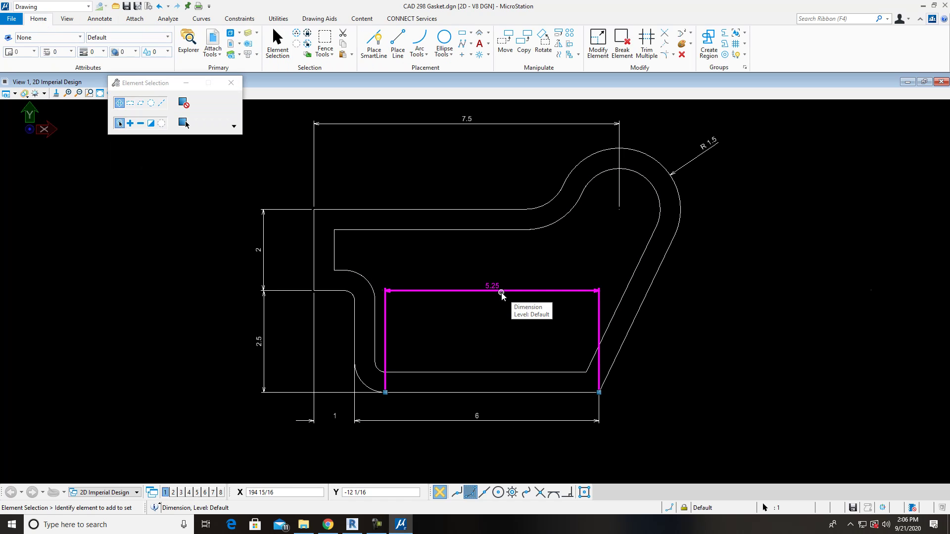
pyautogui.rightClick(501, 293)
pyautogui.scroll(-3, 535, 297)
pyautogui.moveTo(534, 297)
pyautogui.mouseDown(button='middle')
pyautogui.moveTo(518, 281)
pyautogui.moveTo(447, 278)
pyautogui.mouseUp(button='middle')
pyautogui.scroll(2, 502, 259)
pyautogui.scroll(1, 447, 277)
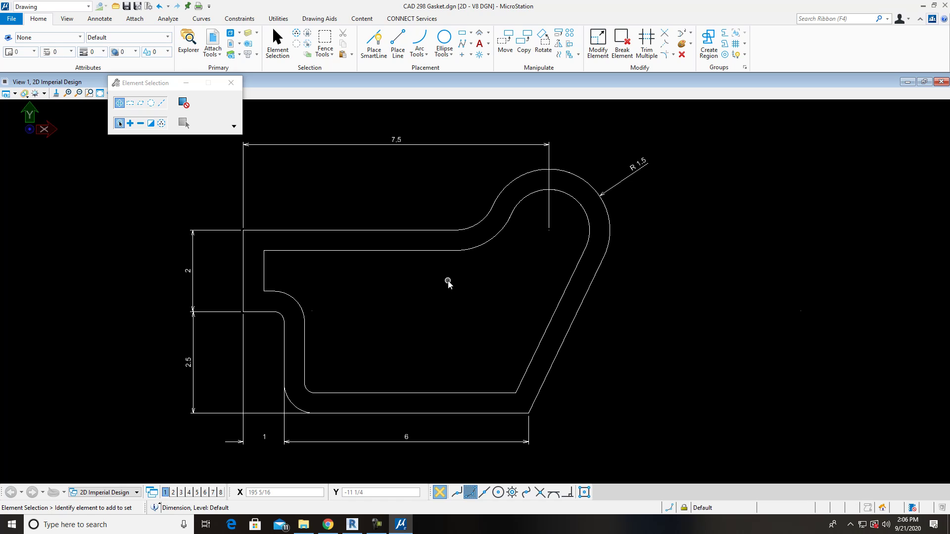
pyautogui.scroll(-2, 558, 253)
pyautogui.scroll(2, 517, 312)
pyautogui.moveTo(517, 312); pyautogui.dragTo(486, 337, button='middle')
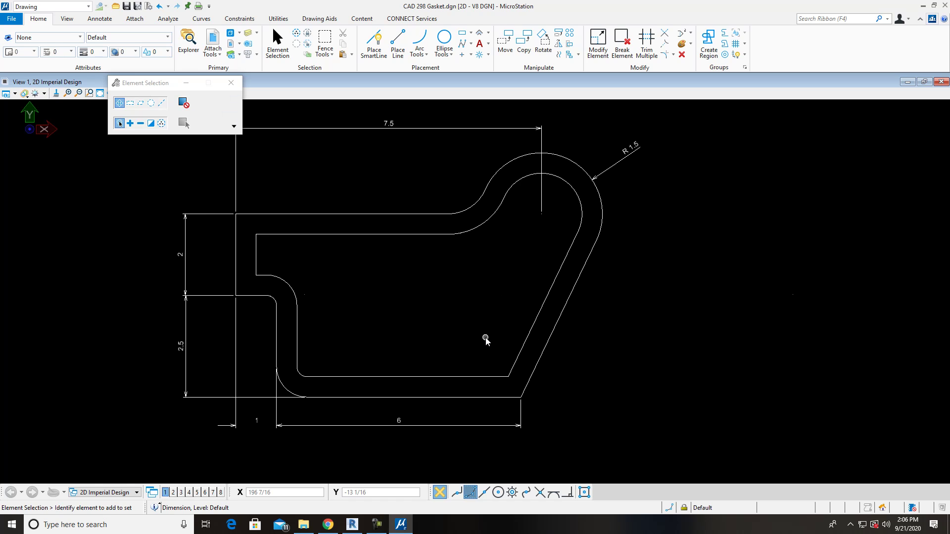